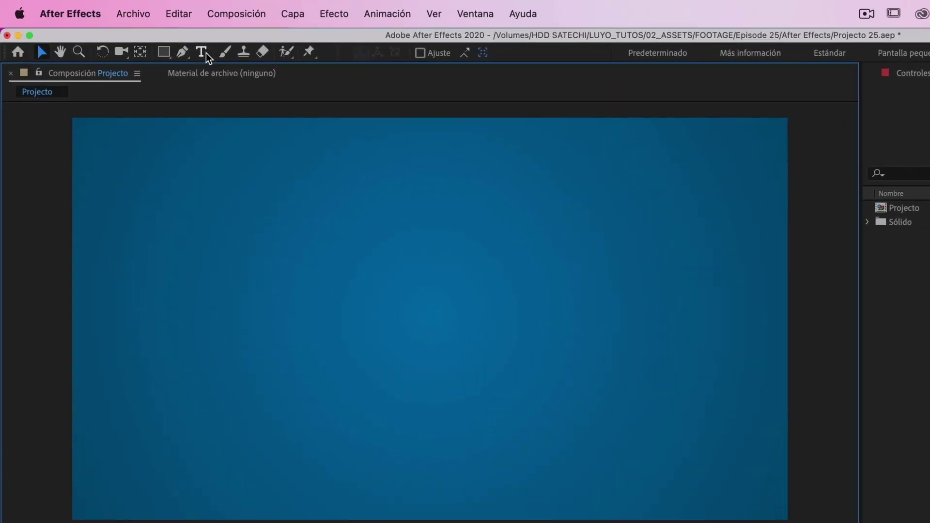
Step: Type 'tútos' with the Type tool and centre it horizontally and vertically in the composition
click(205, 53)
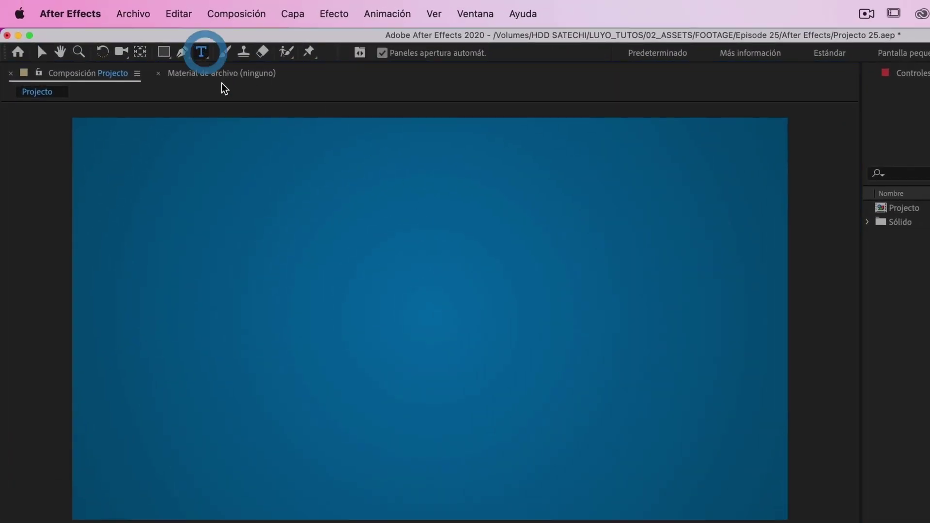
click(393, 306)
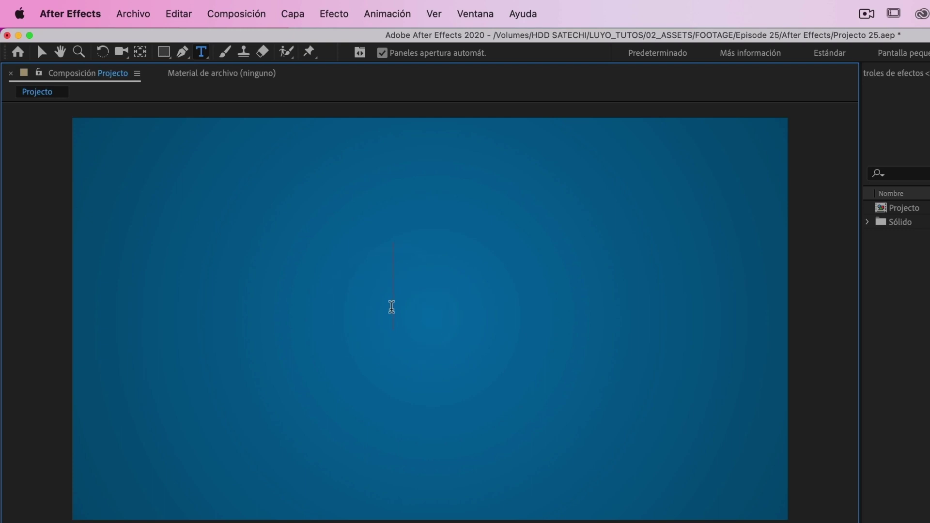
text(tútos)
click(38, 53)
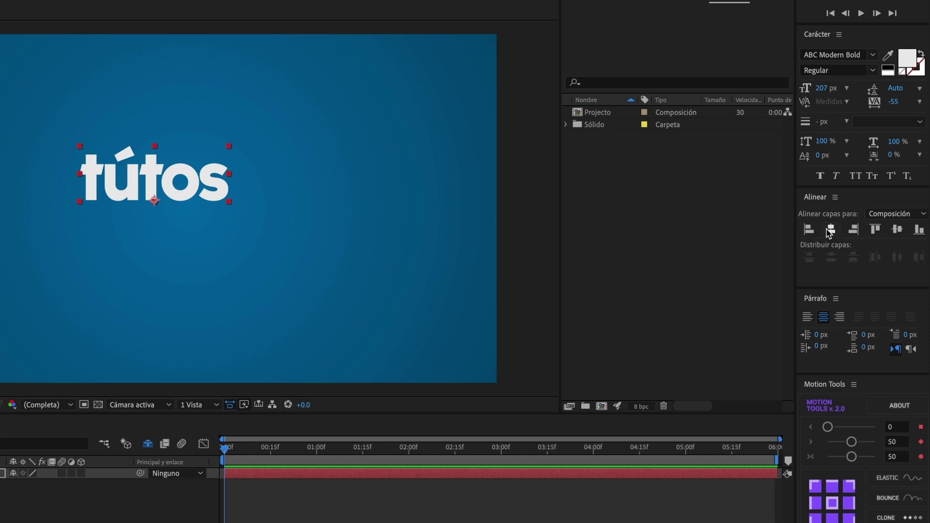
click(830, 229)
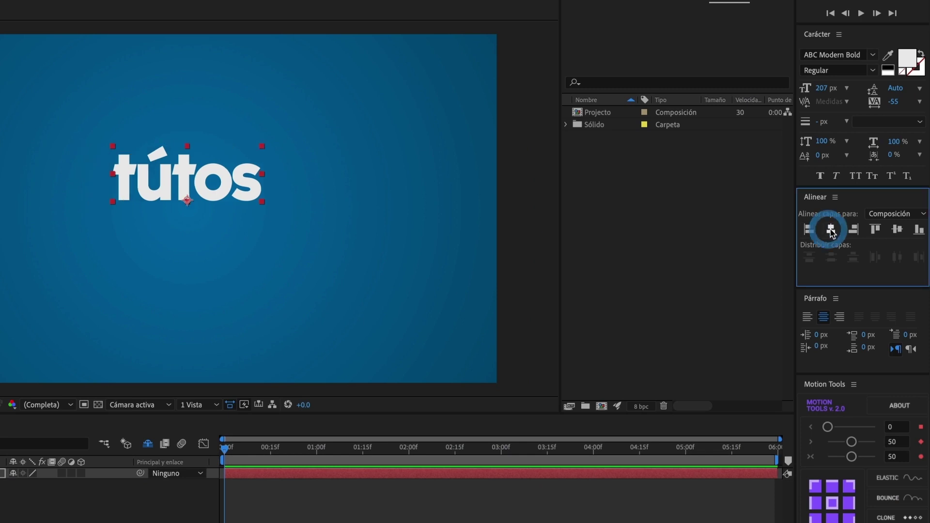
click(893, 231)
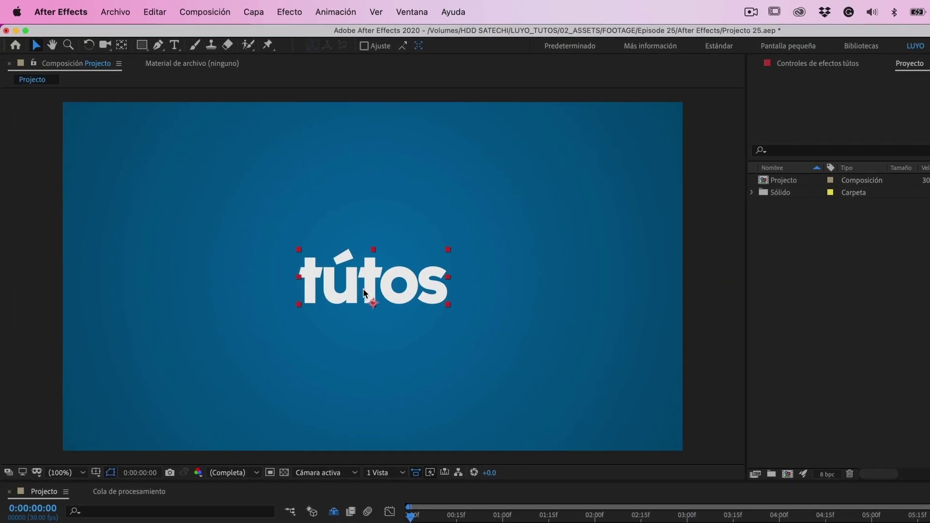
Step: Create a new dark grey 1920×1080 solid layer named 'E3D'
click(250, 15)
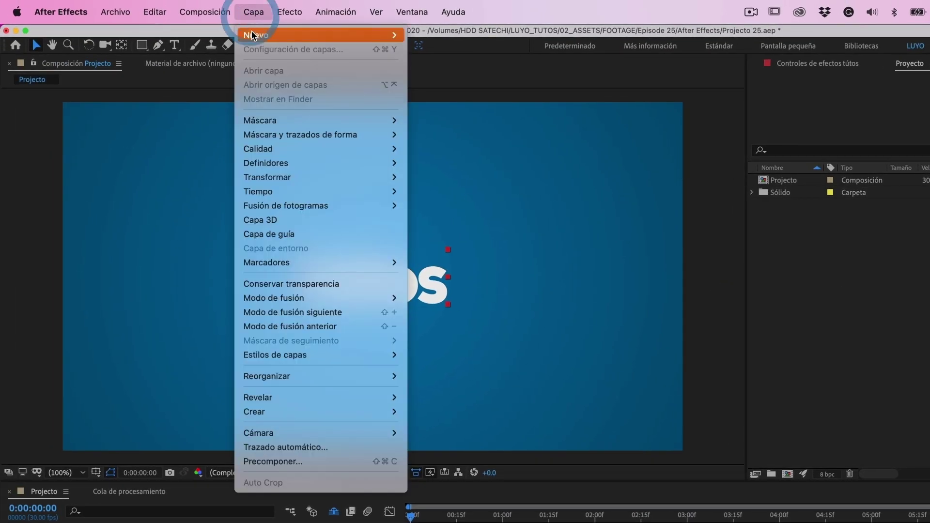
mouse_move(252, 35)
click(465, 50)
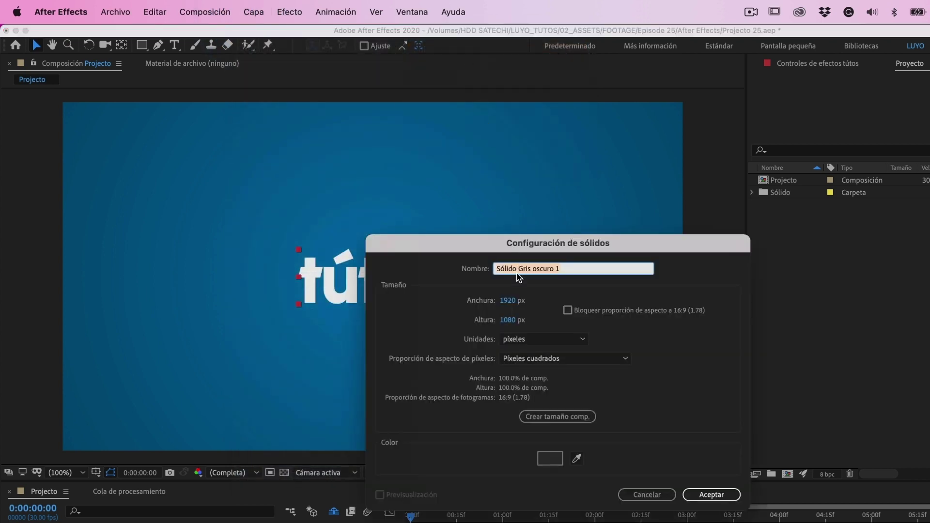
text(E3D)
click(712, 494)
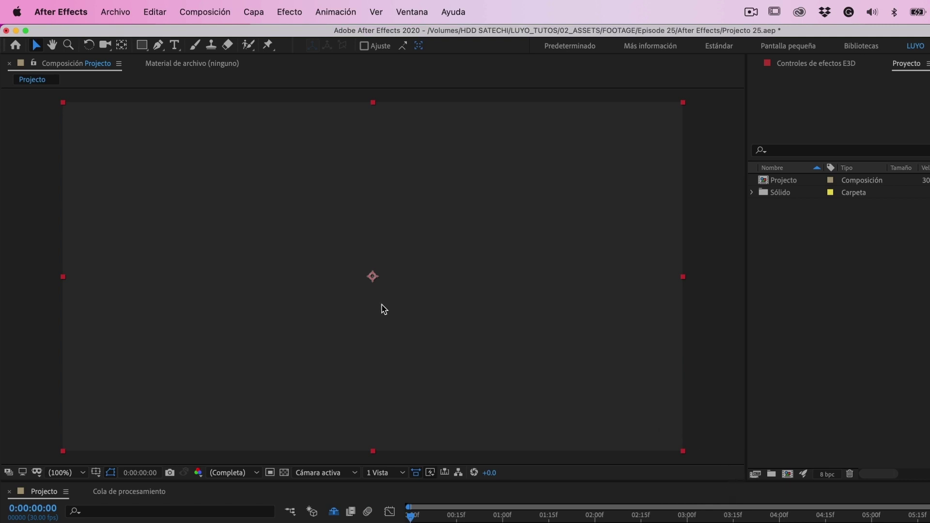
Step: Apply Video Copilot's Element effect to the E3D solid
click(291, 12)
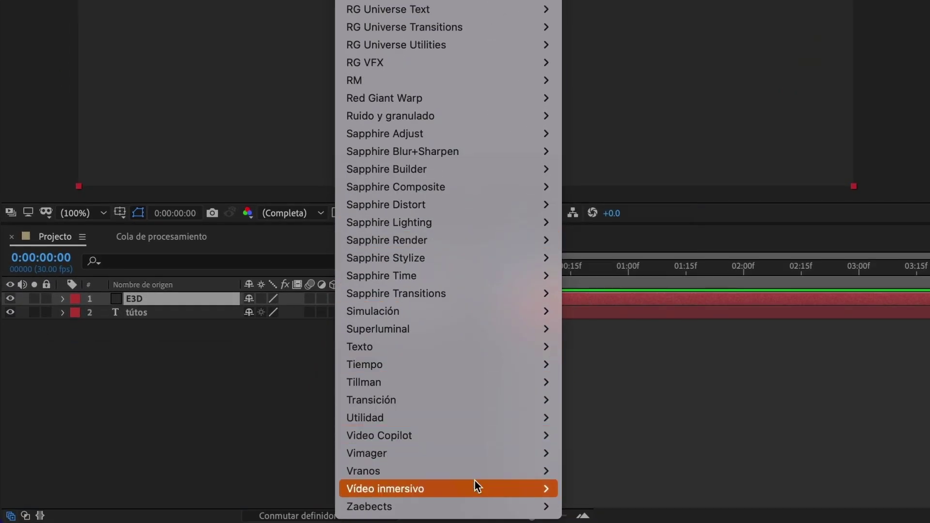
mouse_move(472, 442)
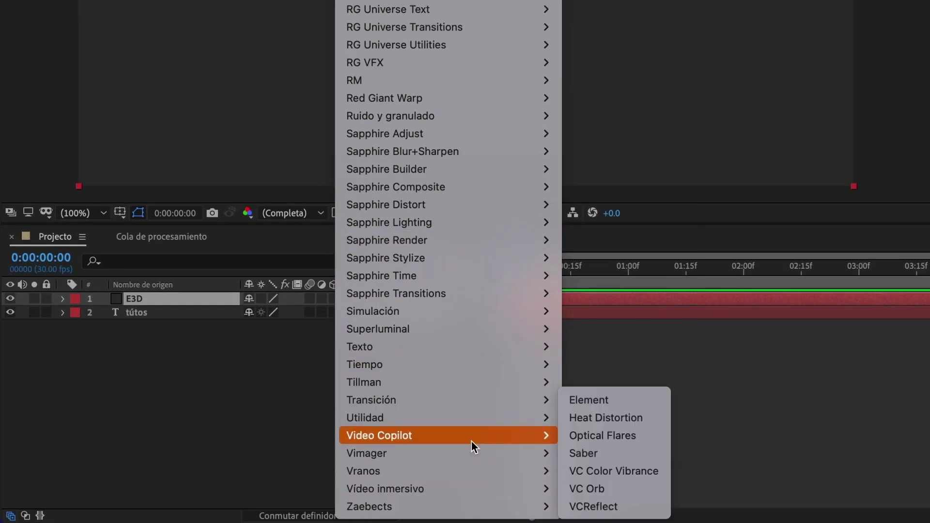
click(591, 402)
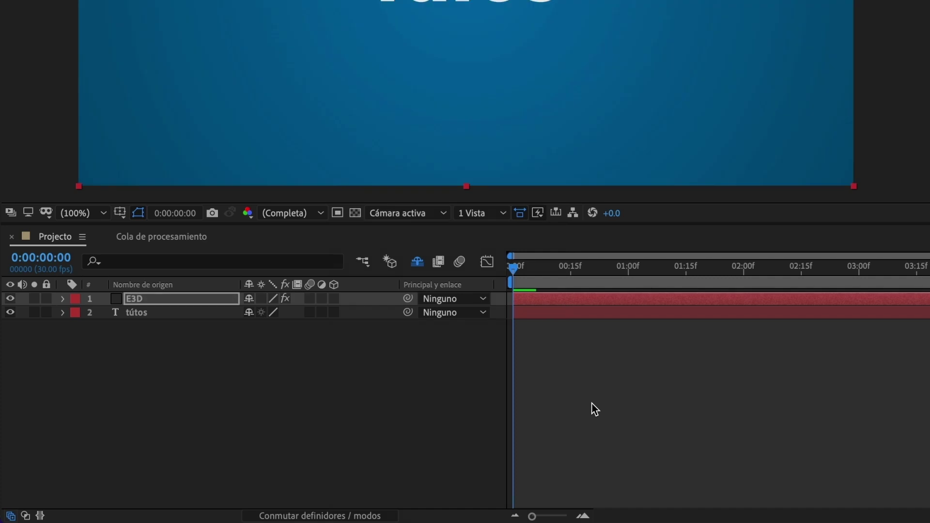
click(145, 300)
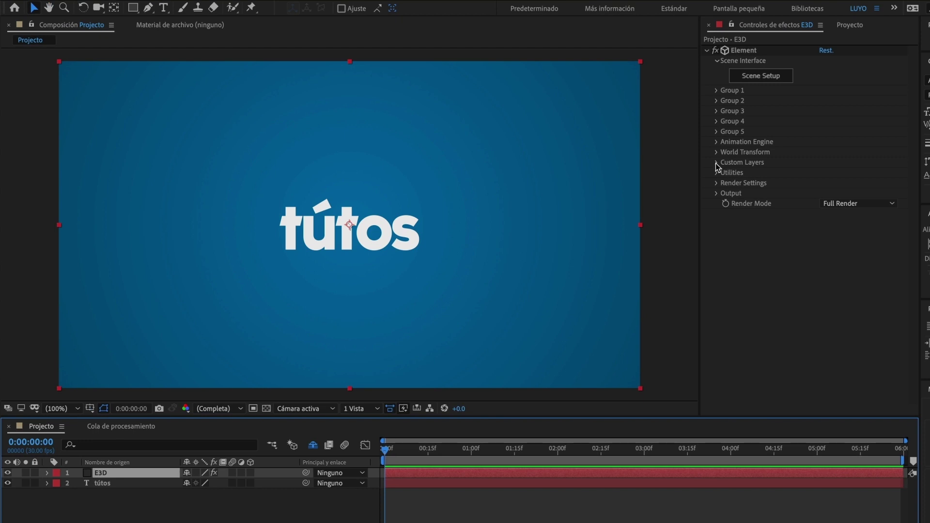
Step: Set Element's Custom Text and Masks Path Layer 1 to the '2. tútos' text layer
click(715, 163)
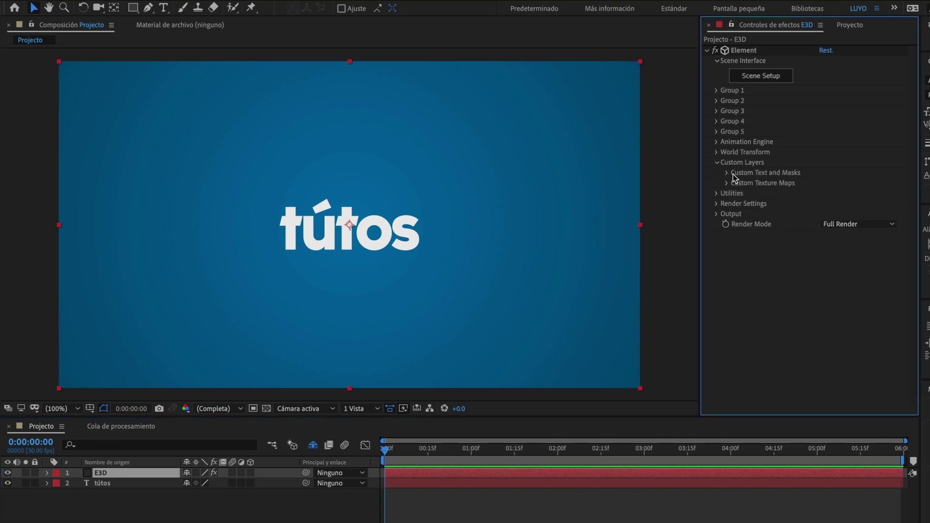
click(727, 173)
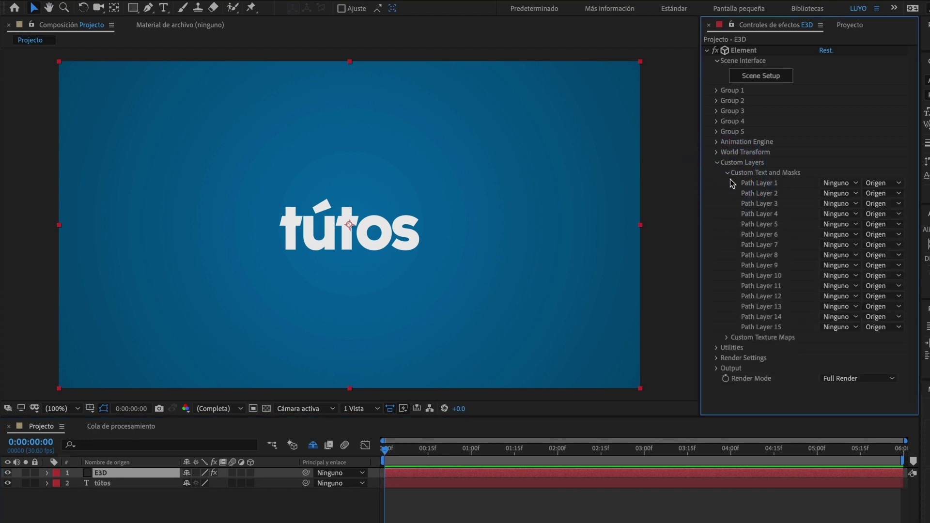
click(836, 184)
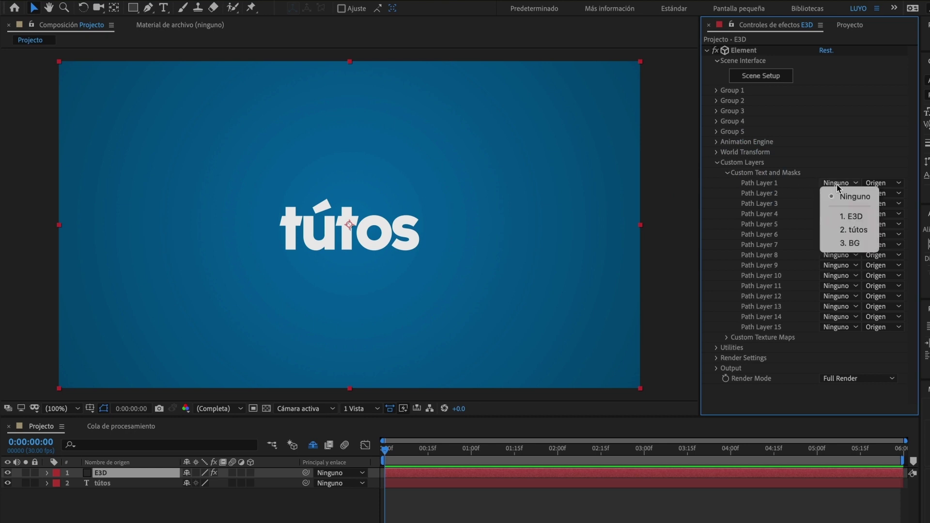
click(858, 231)
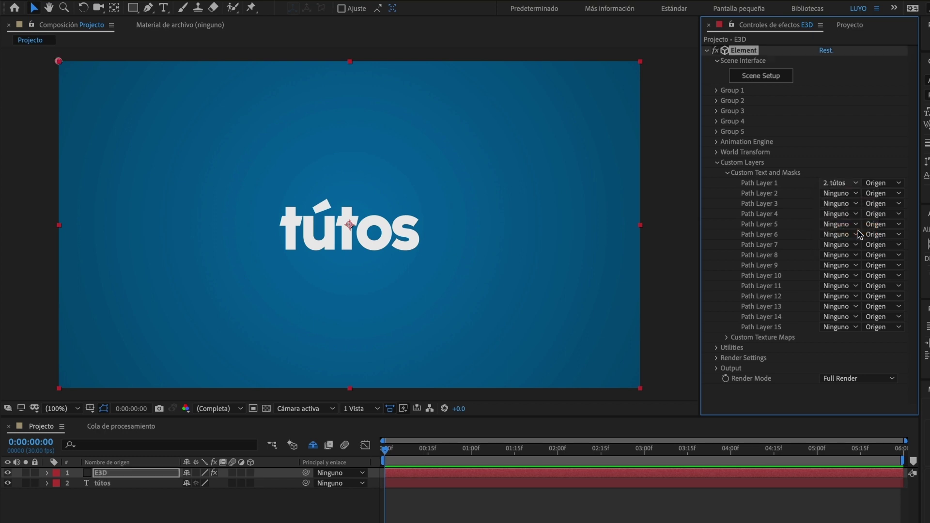
click(100, 484)
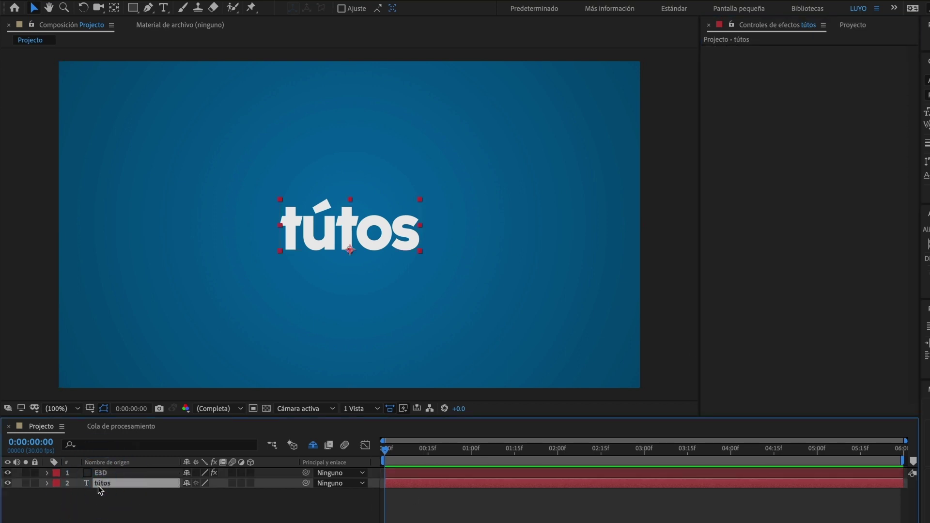
click(102, 473)
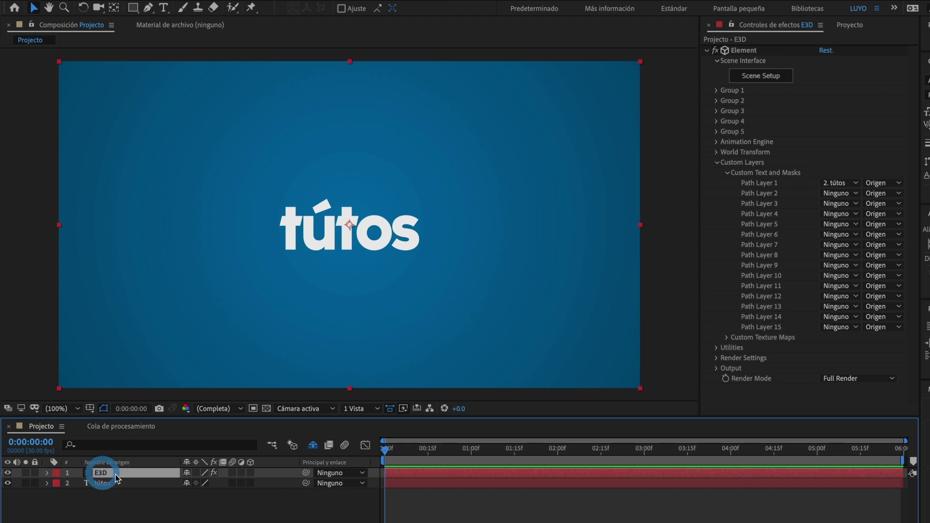
click(832, 180)
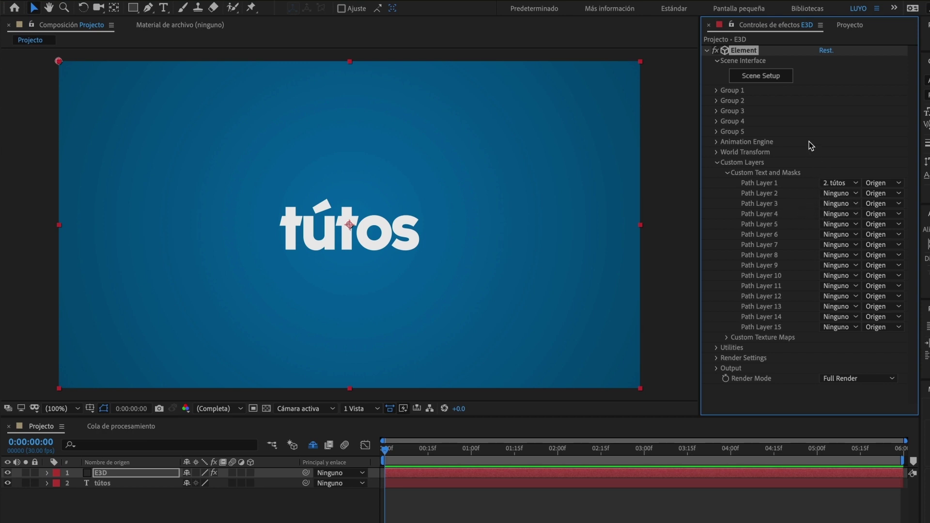
Step: In Element's Scene Setup, extrude the tútos text into an Extrusion Model
click(771, 77)
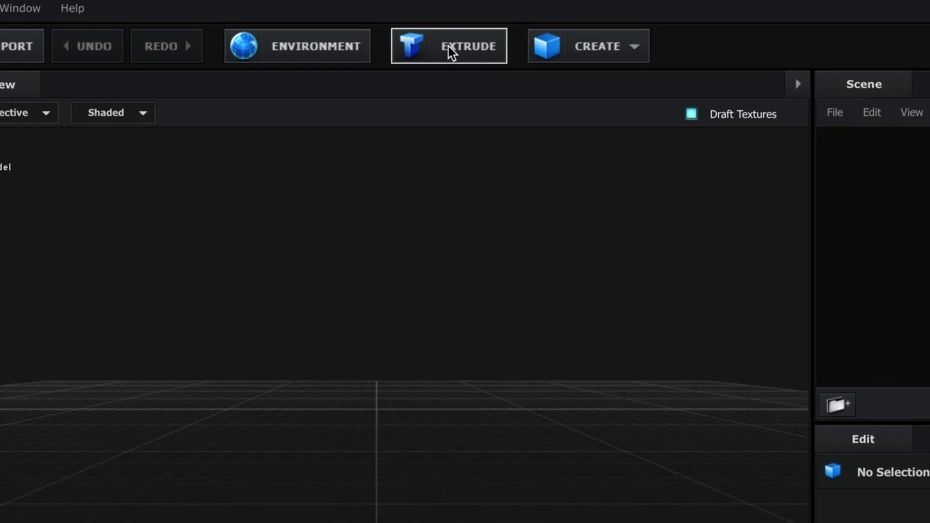
click(448, 45)
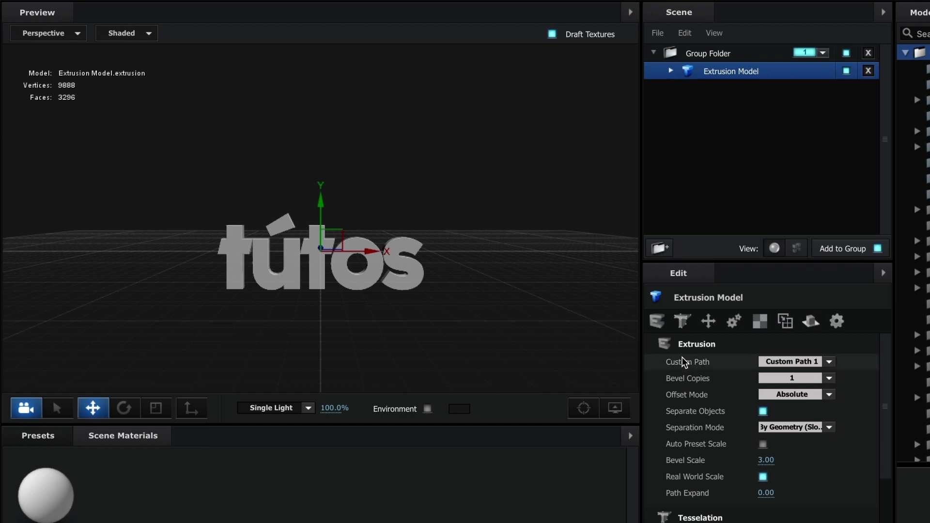
click(789, 362)
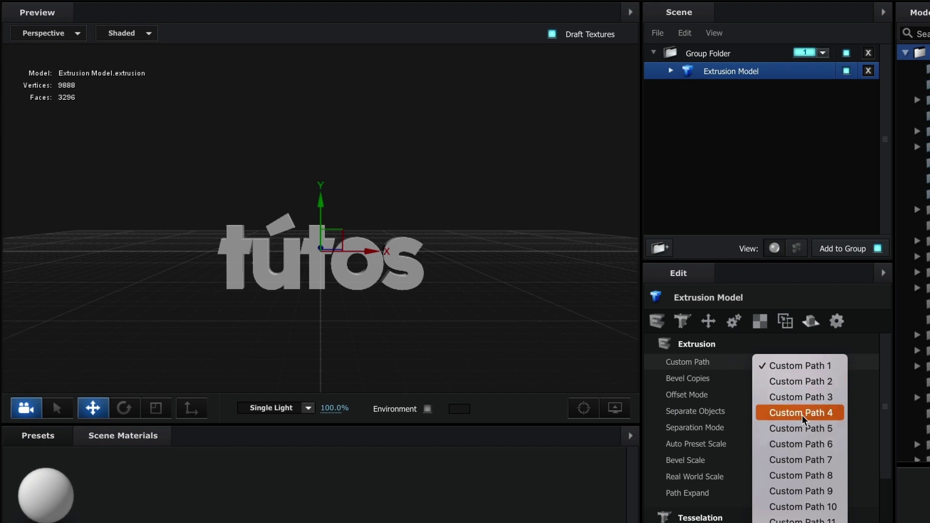
Step: Keep Custom Path 1 and scale the extruded letters deeper along the Z axis
click(798, 365)
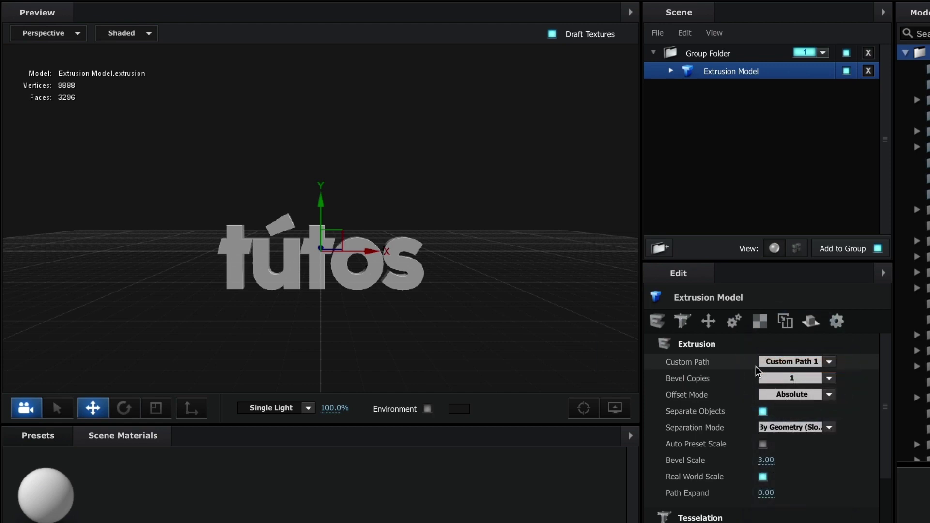
mouse_move(302, 304)
mouse_down()
mouse_move(361, 304)
mouse_move(231, 355)
mouse_up()
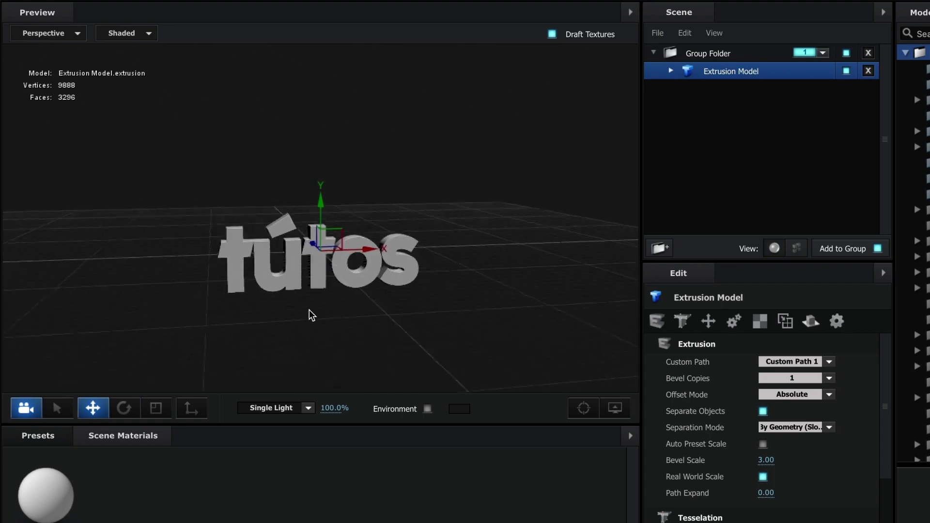
click(156, 407)
mouse_move(253, 342)
mouse_down()
mouse_move(317, 265)
mouse_move(406, 244)
mouse_move(383, 291)
mouse_up()
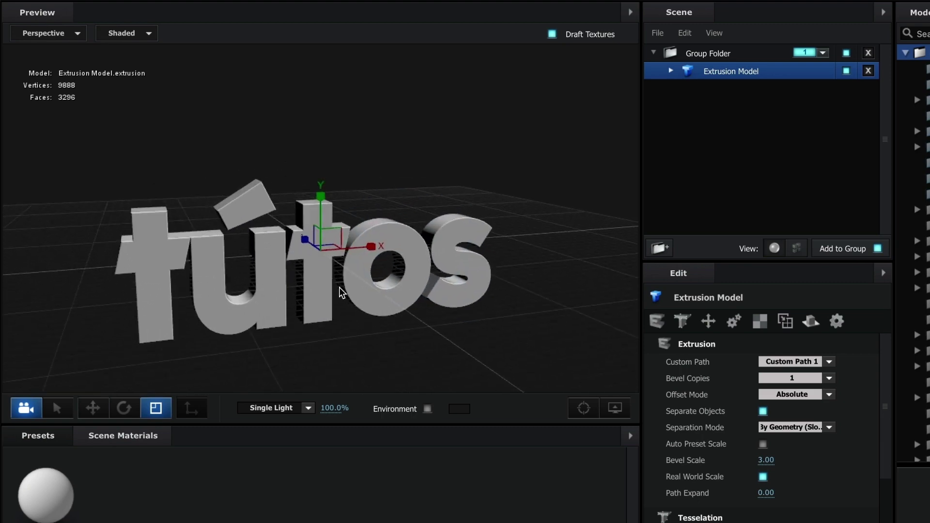
mouse_move(384, 292)
mouse_down()
mouse_move(269, 240)
mouse_move(266, 307)
mouse_move(278, 305)
mouse_up()
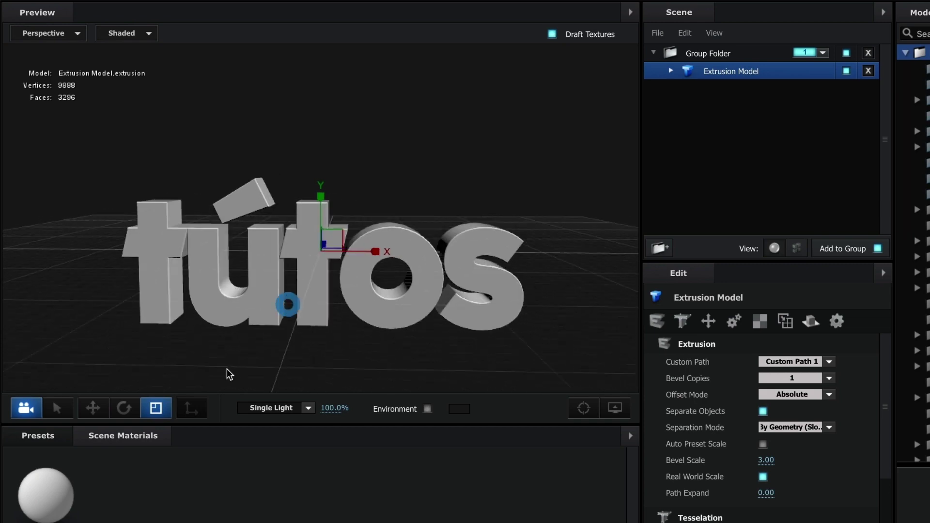
Step: Set the Bevel 1 material's glossiness to 0% and apply the scene with OK
click(57, 493)
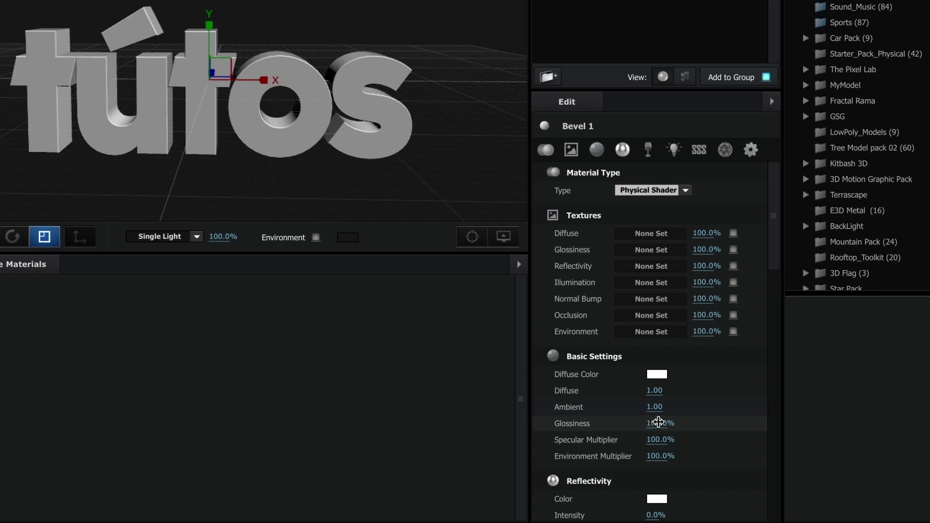
drag(657, 423, 555, 421)
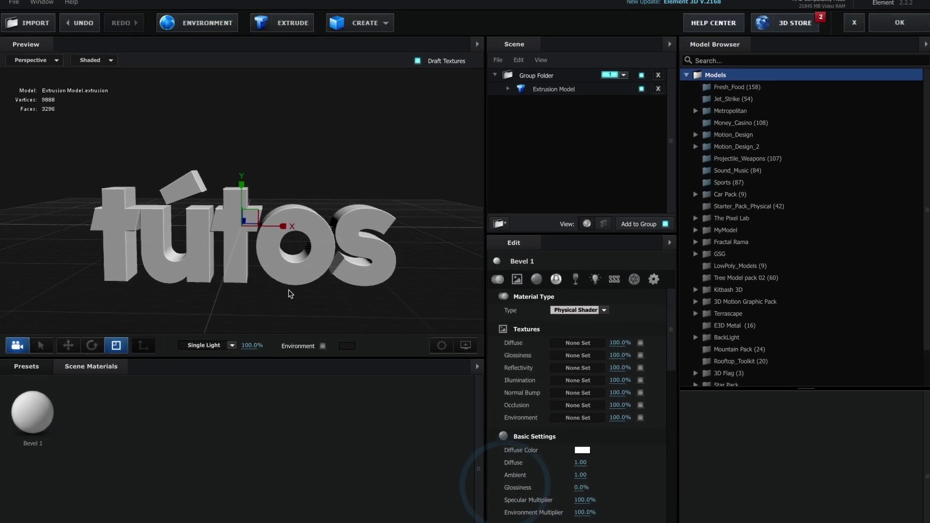
mouse_move(272, 271)
mouse_down()
mouse_move(308, 292)
mouse_move(286, 295)
mouse_up()
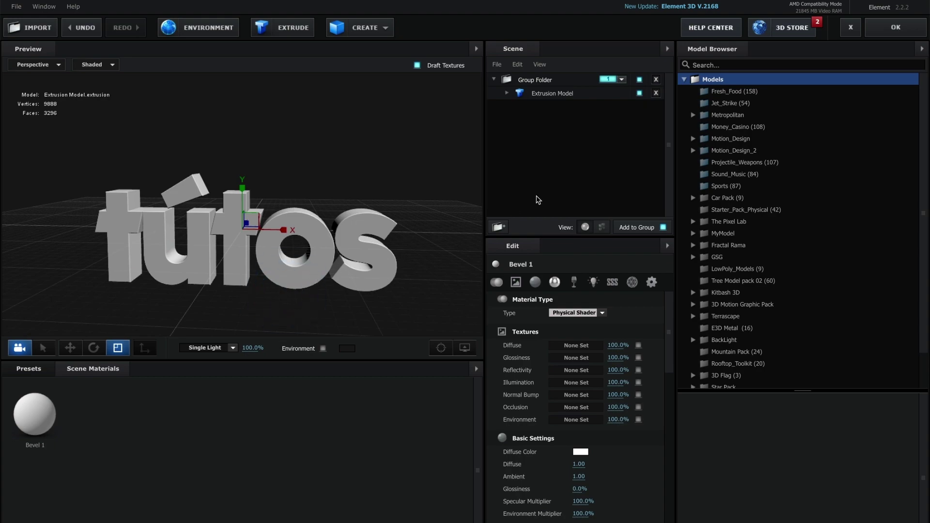
click(887, 30)
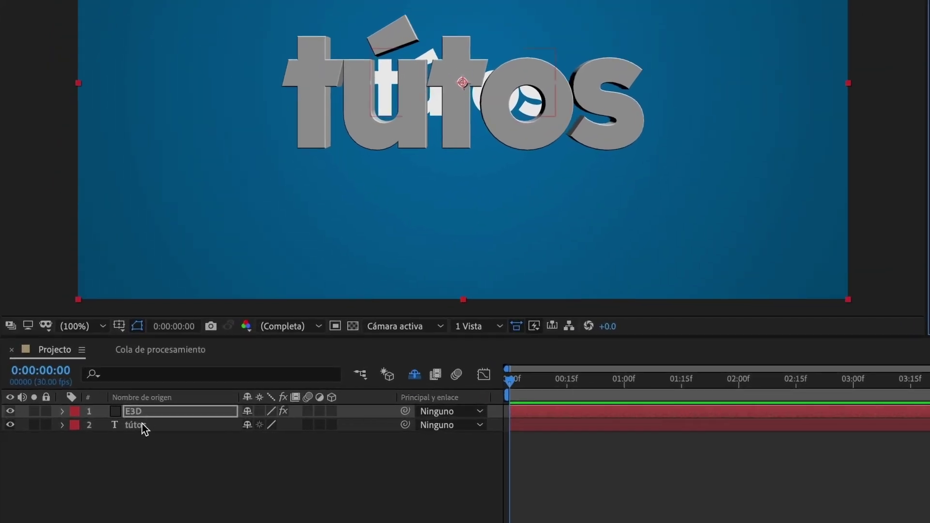
Step: Hide the flat 'tútos' text layer and select the E3D layer
click(92, 424)
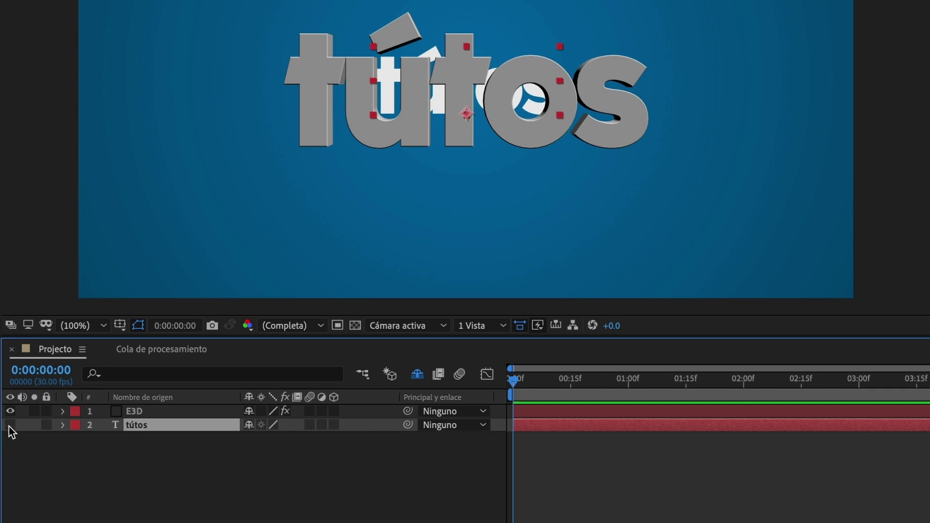
click(134, 410)
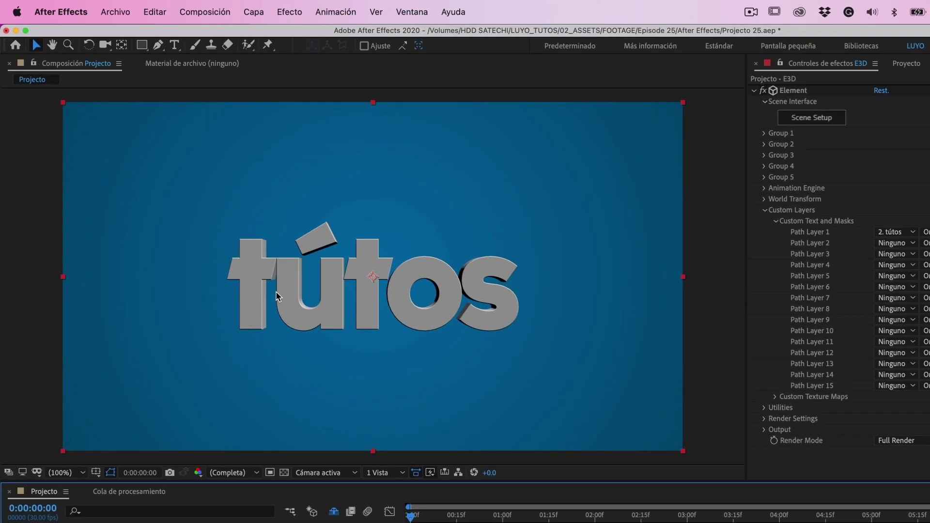
Step: Add a white spot light named 'Luz' with 500 px shadow diffusion
click(254, 12)
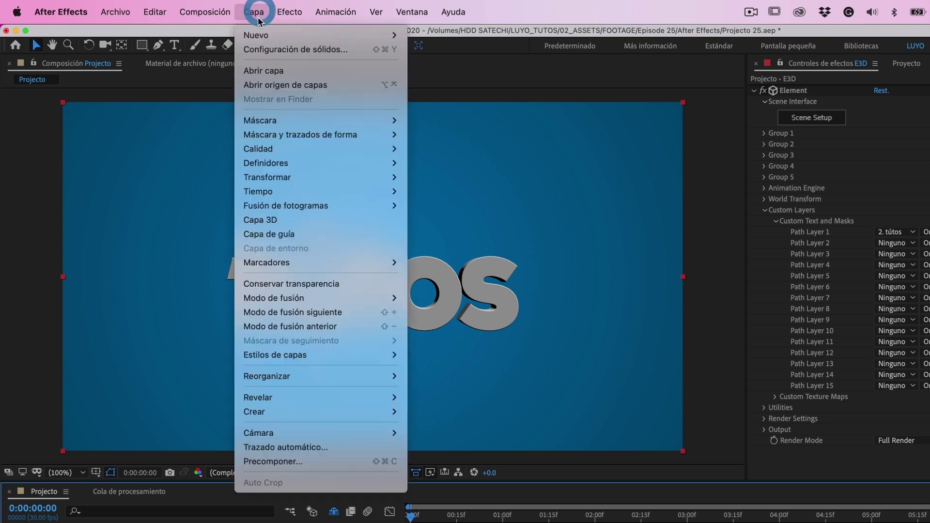
mouse_move(271, 34)
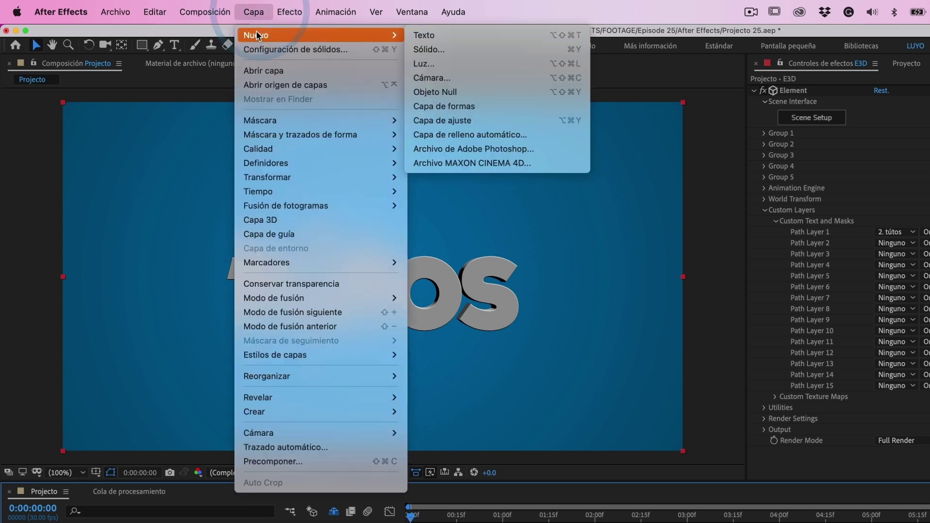
click(446, 62)
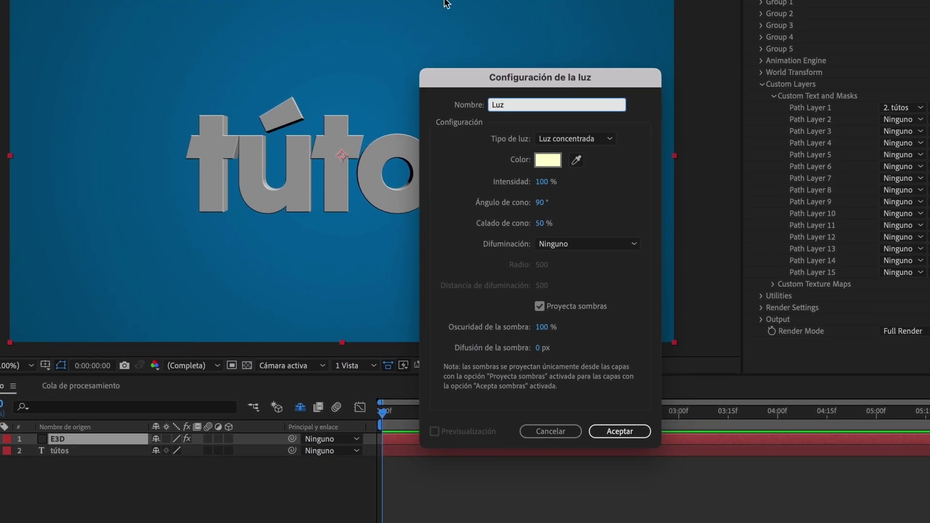
click(542, 164)
drag(405, 191, 373, 180)
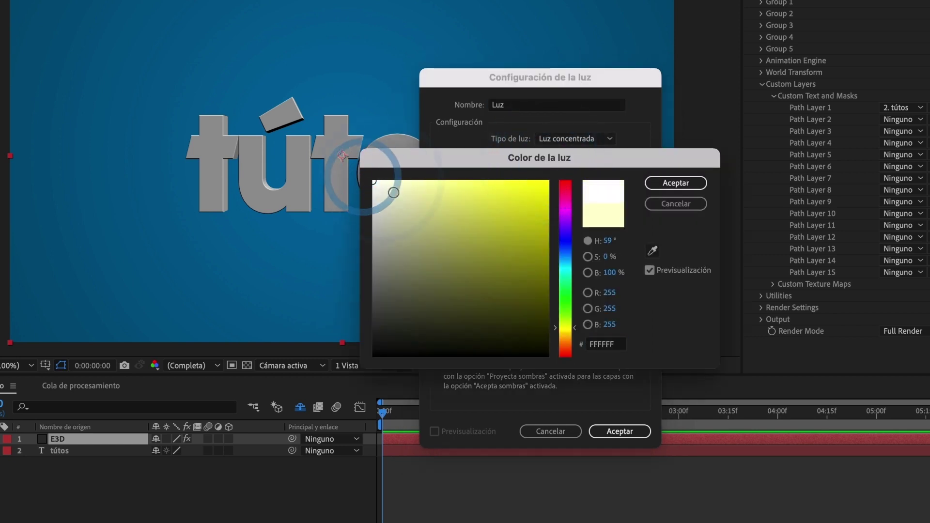
click(676, 183)
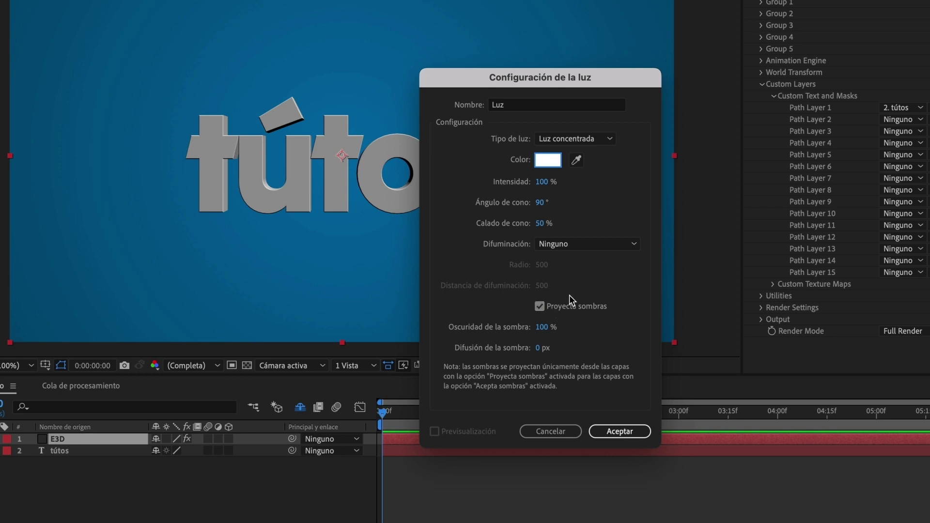
click(539, 349)
text(500)
click(610, 344)
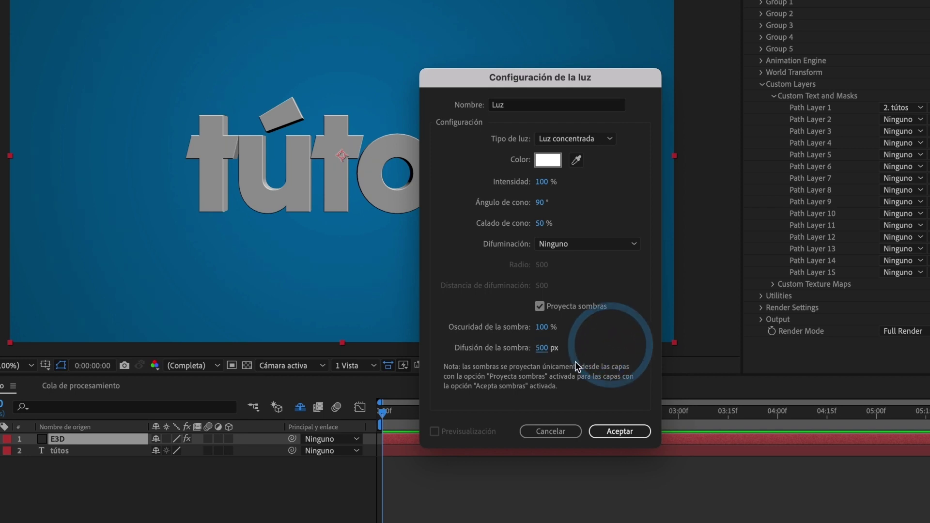
click(617, 428)
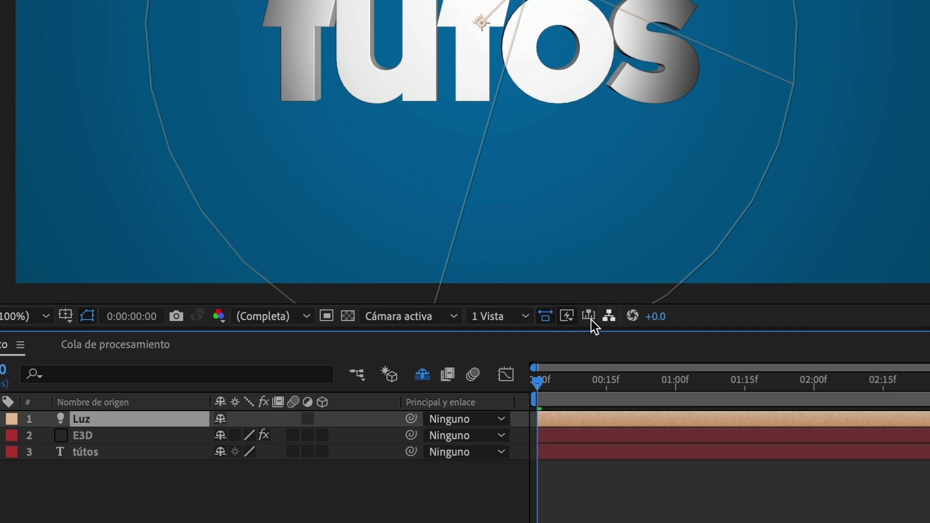
Step: Using a top view alongside the camera view, move the Luz light high above the letters
click(522, 316)
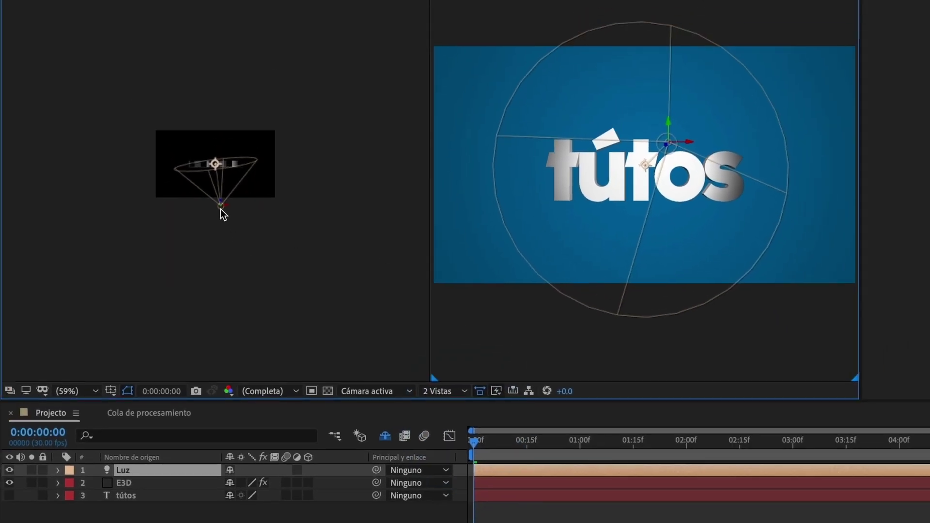
click(221, 212)
mouse_move(221, 217)
mouse_down()
mouse_move(246, 249)
mouse_move(237, 250)
mouse_up()
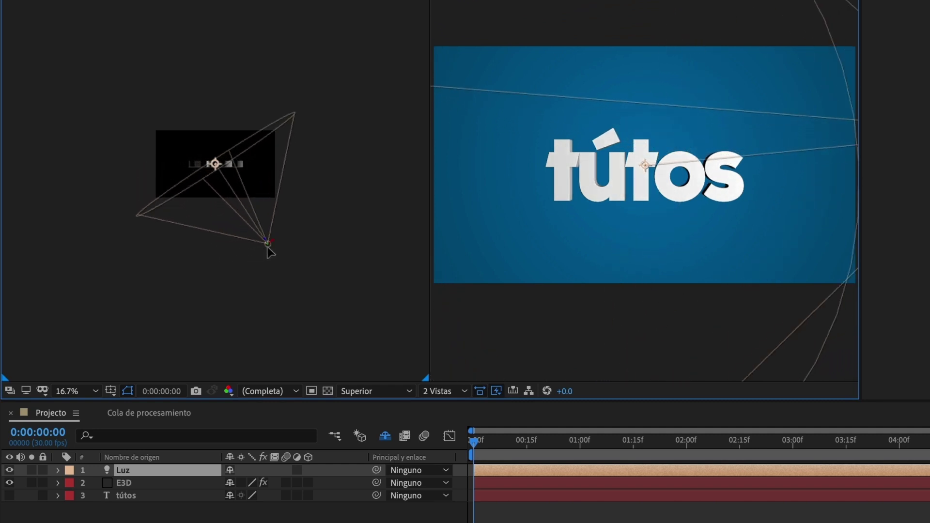
click(239, 249)
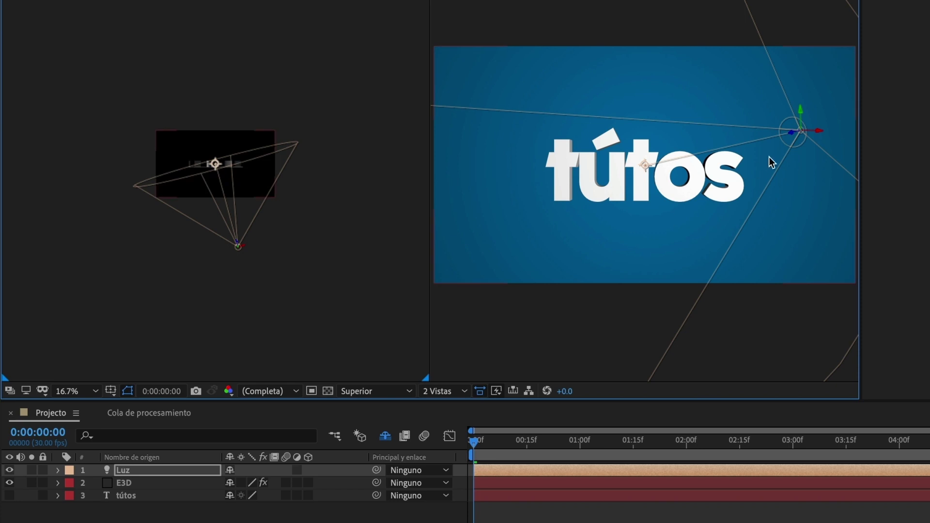
click(806, 123)
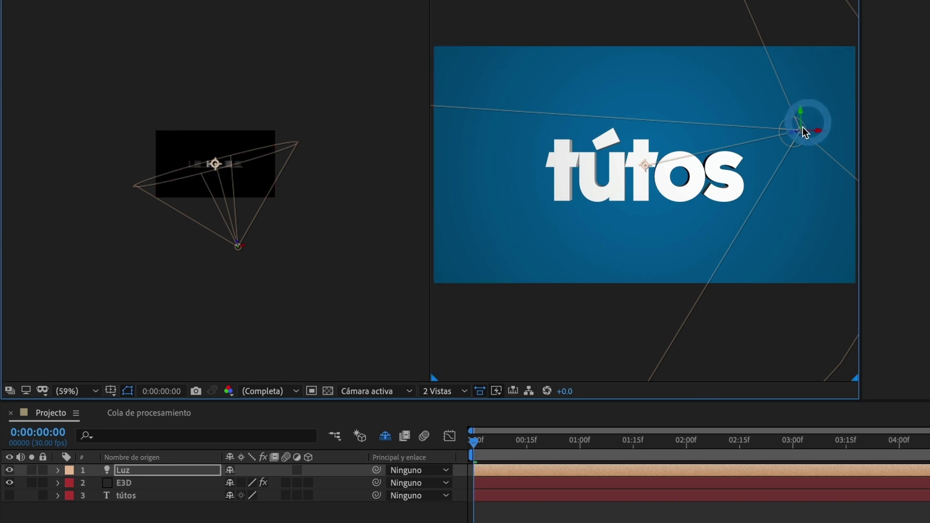
click(315, 204)
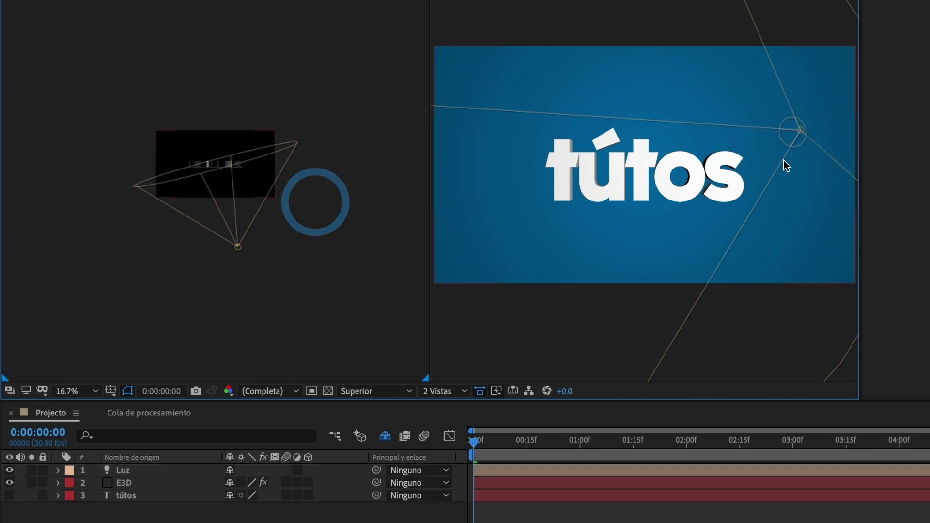
mouse_move(801, 130)
mouse_down()
mouse_move(813, 7)
mouse_move(787, 7)
mouse_up()
click(785, 72)
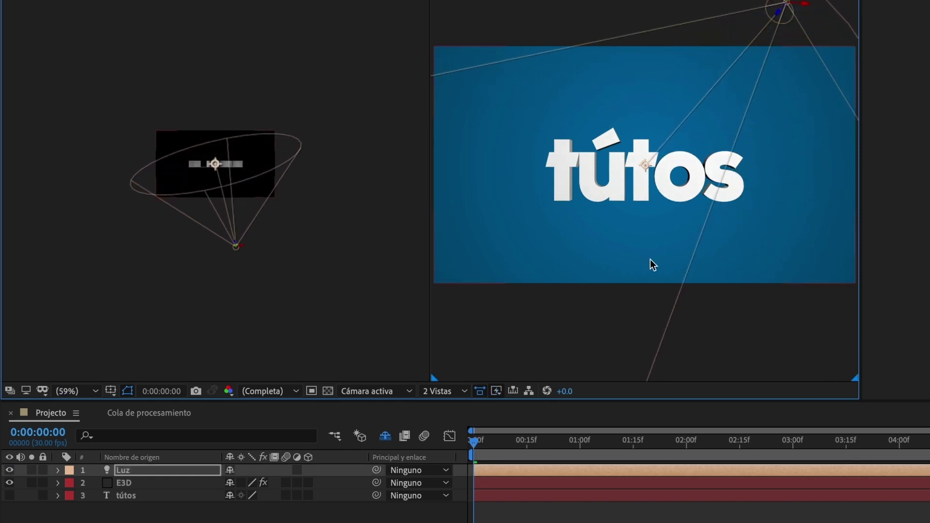
click(444, 390)
click(446, 410)
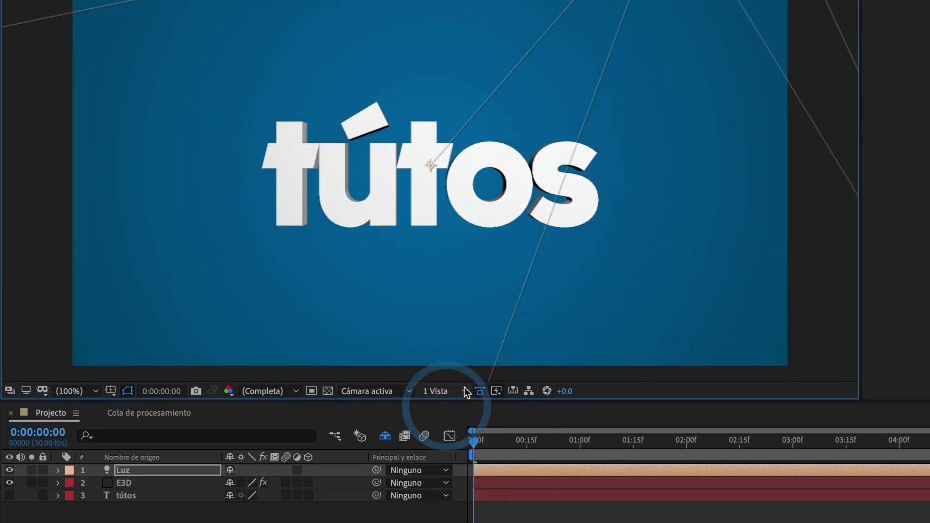
Step: Lock the Luz light and create a Group 1 null from the E3D layer's Element effect
click(43, 470)
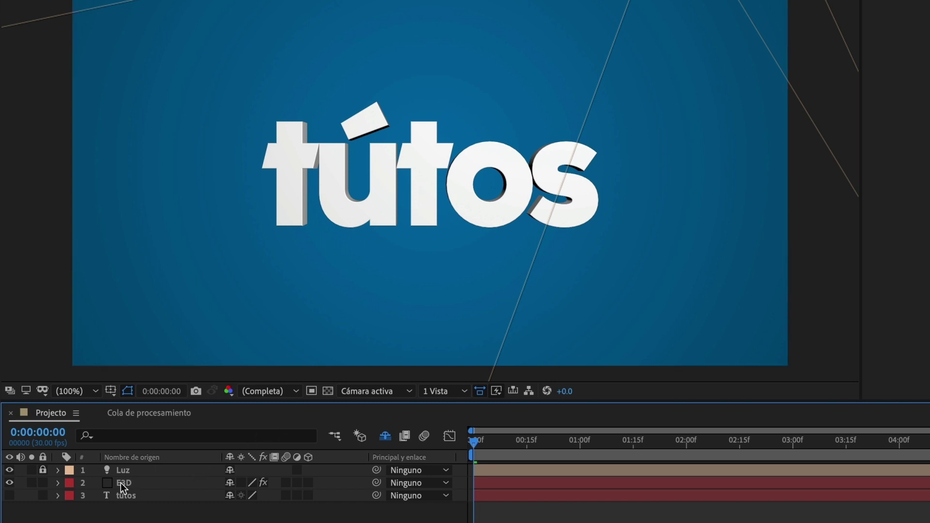
click(132, 485)
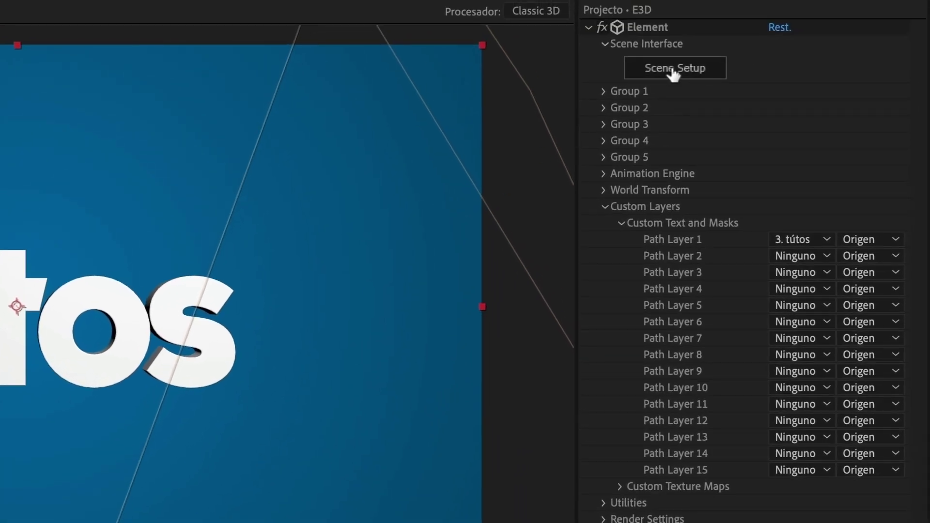
click(603, 92)
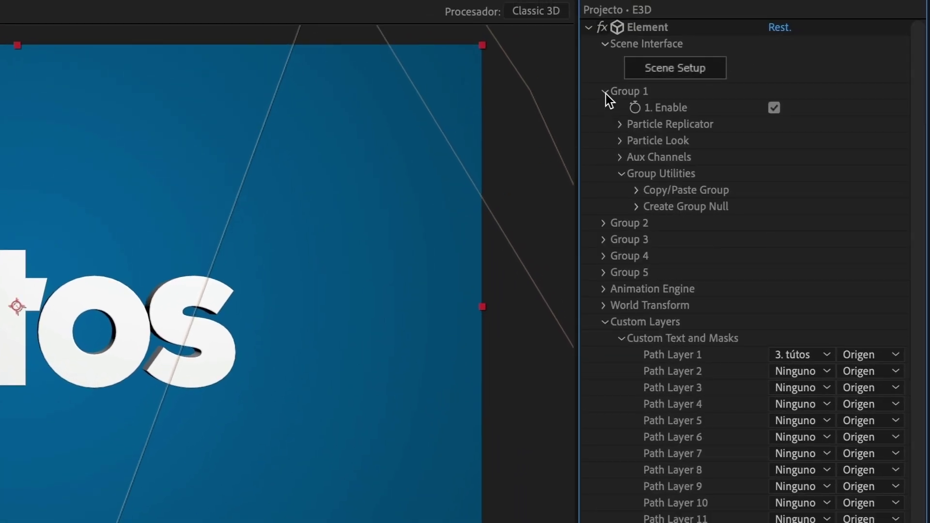
click(634, 209)
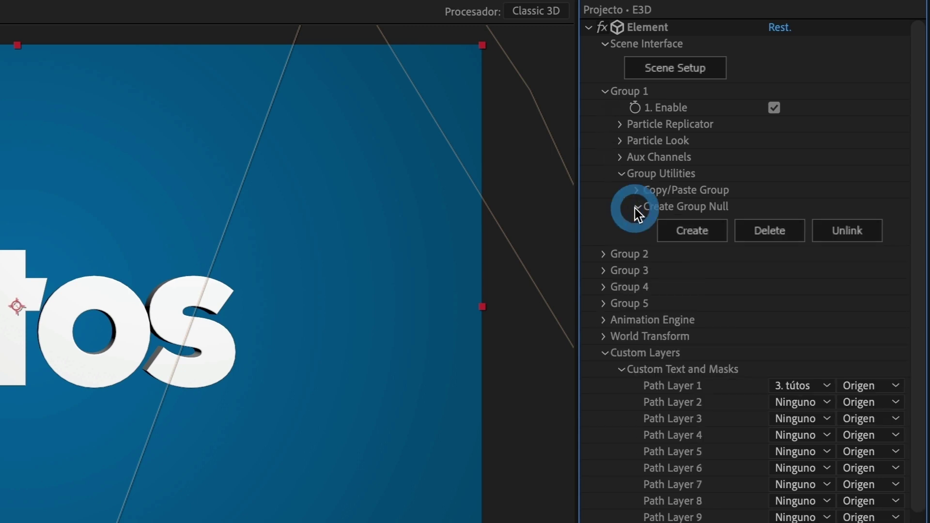
click(684, 235)
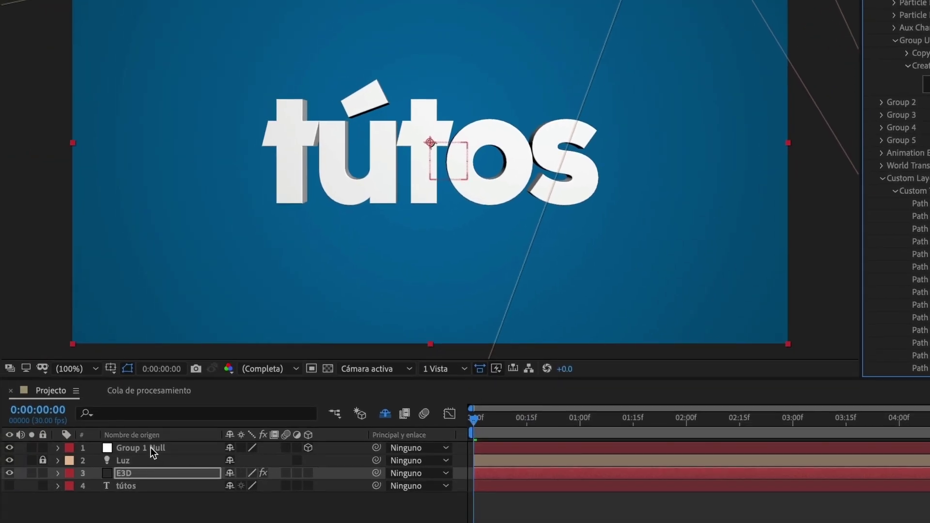
Step: Move the new null below Luz, rename it 'E3D Null', and show only its Scale
drag(150, 447, 131, 463)
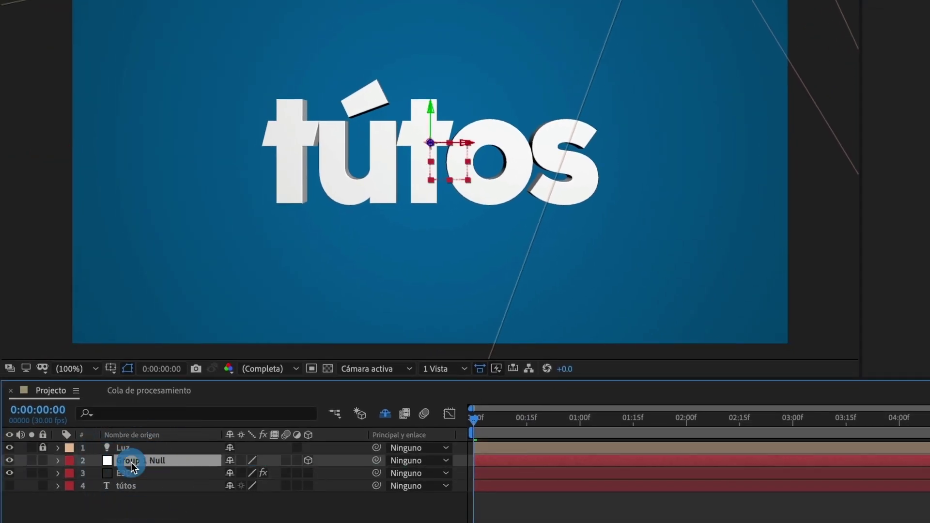
key(Return)
text(E3D)
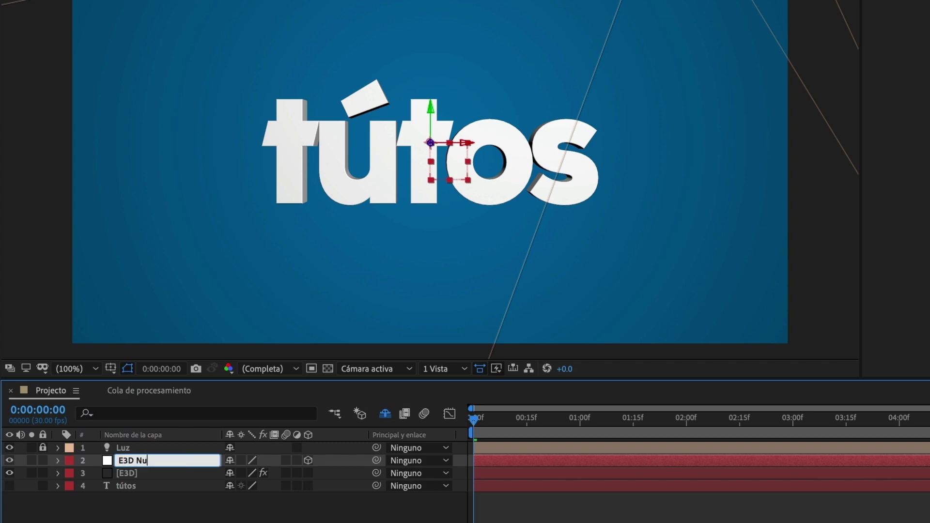
click(126, 473)
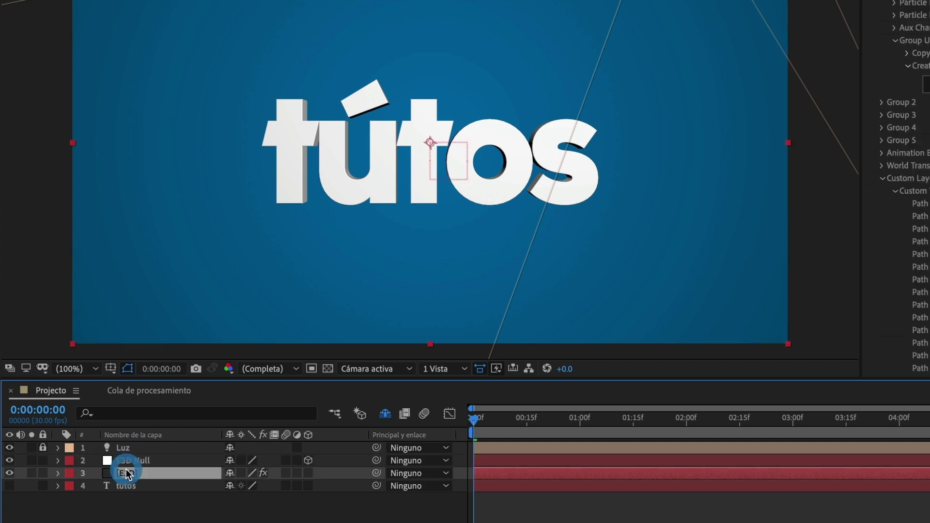
click(141, 461)
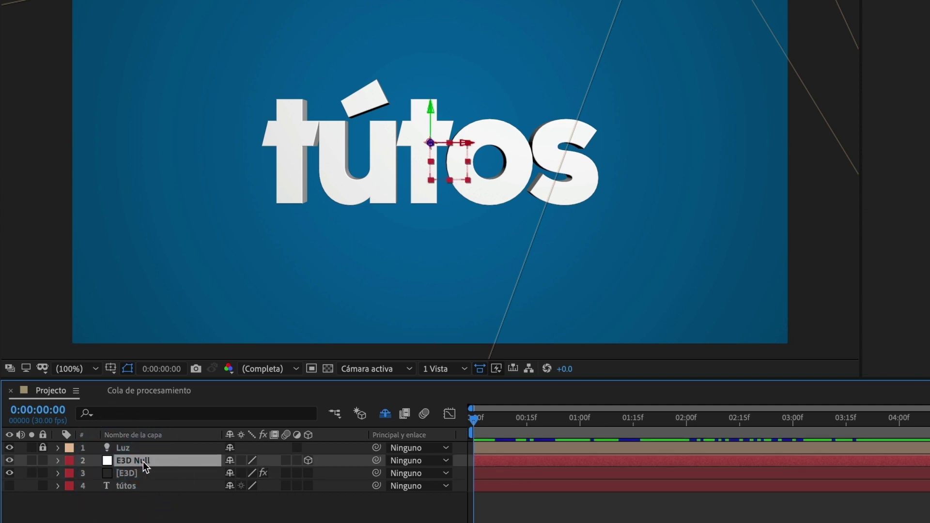
key(s)
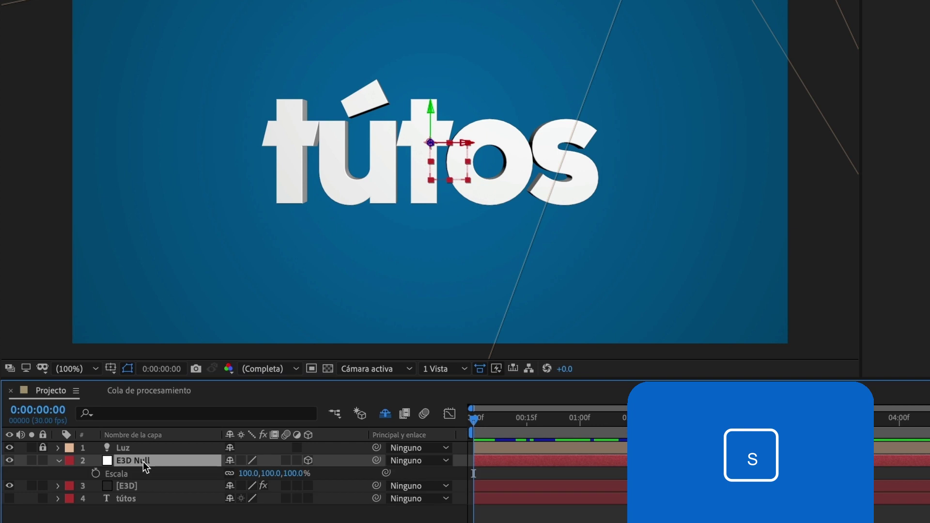
Step: Add Scale keyframes on E3D Null at 0:00:00:14 and 0:00:01:07
click(97, 472)
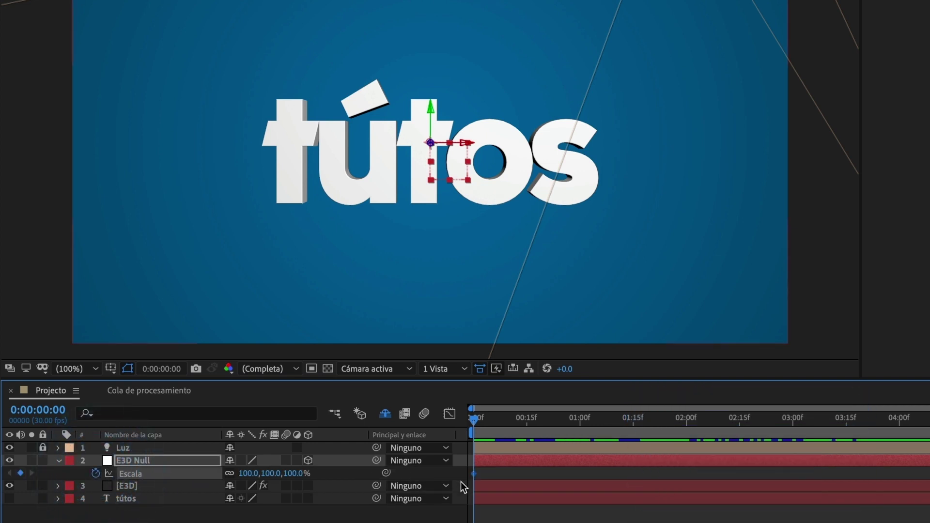
drag(487, 422, 524, 421)
click(20, 473)
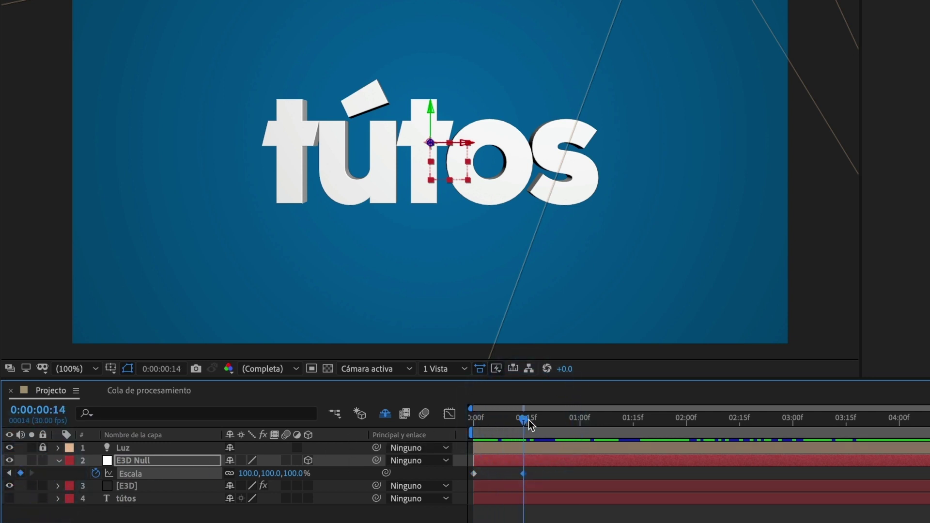
drag(532, 425, 607, 425)
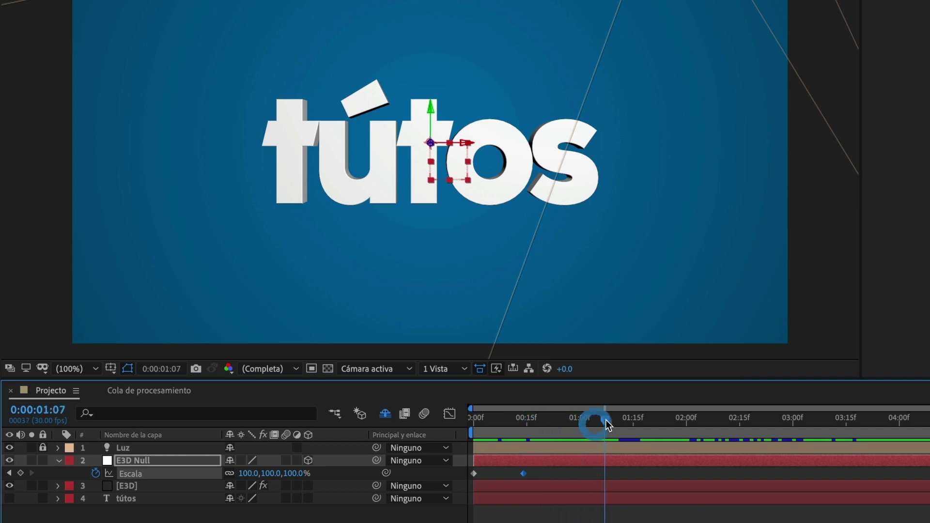
click(21, 473)
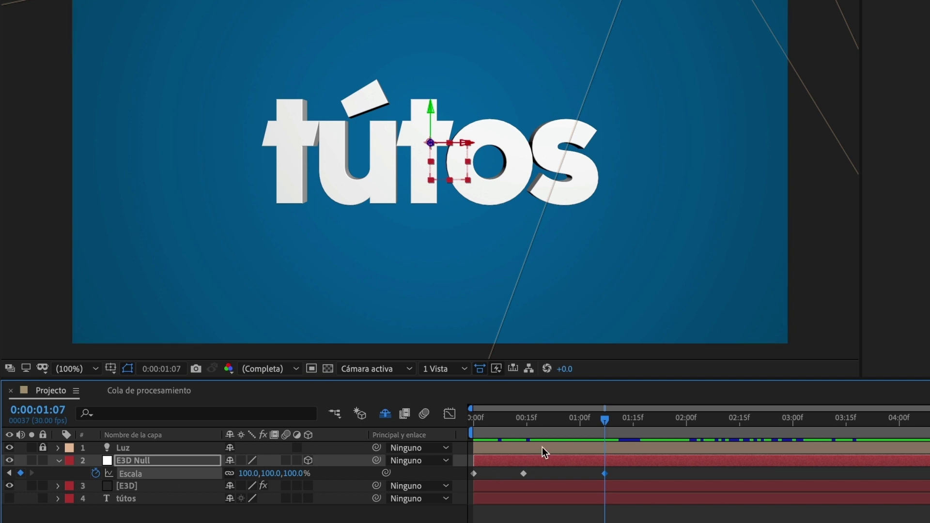
Step: Set the null's scale to 110% at 14 frames and 0% at frame 0
click(524, 420)
click(248, 473)
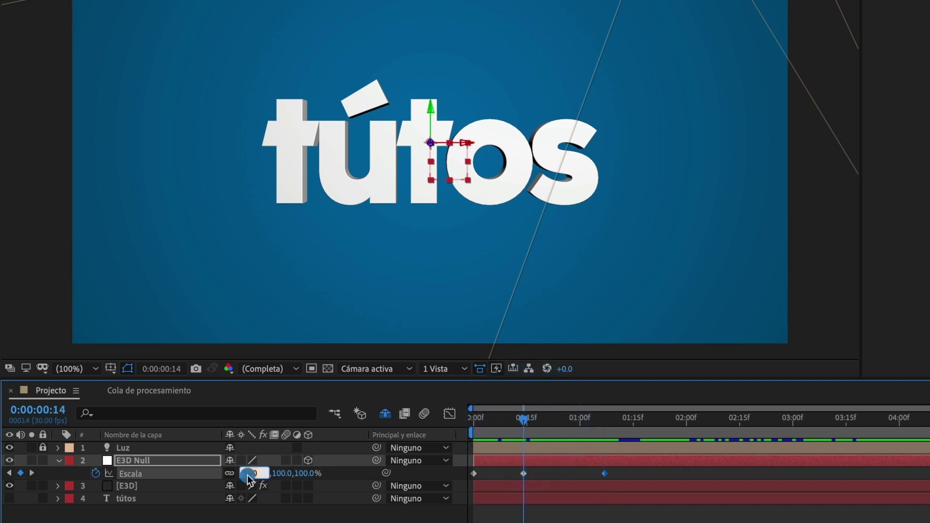
text(110)
key(Return)
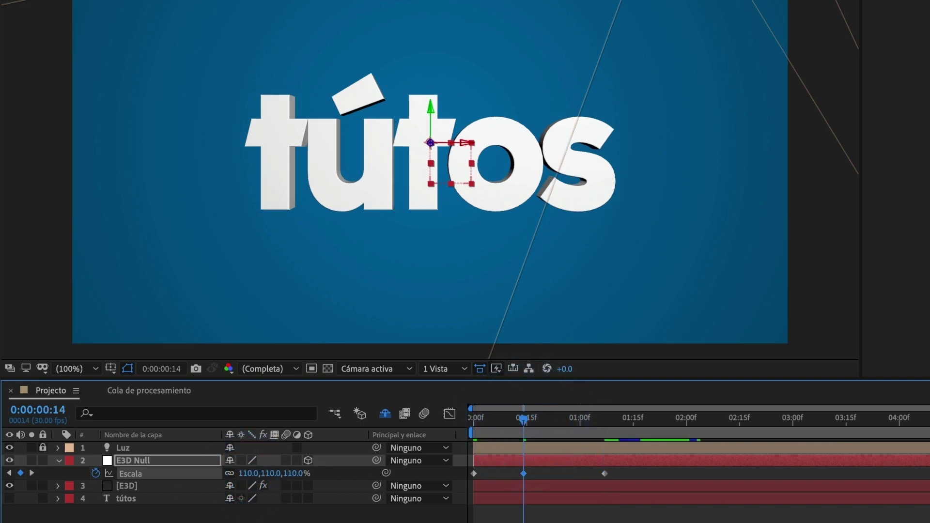
click(472, 419)
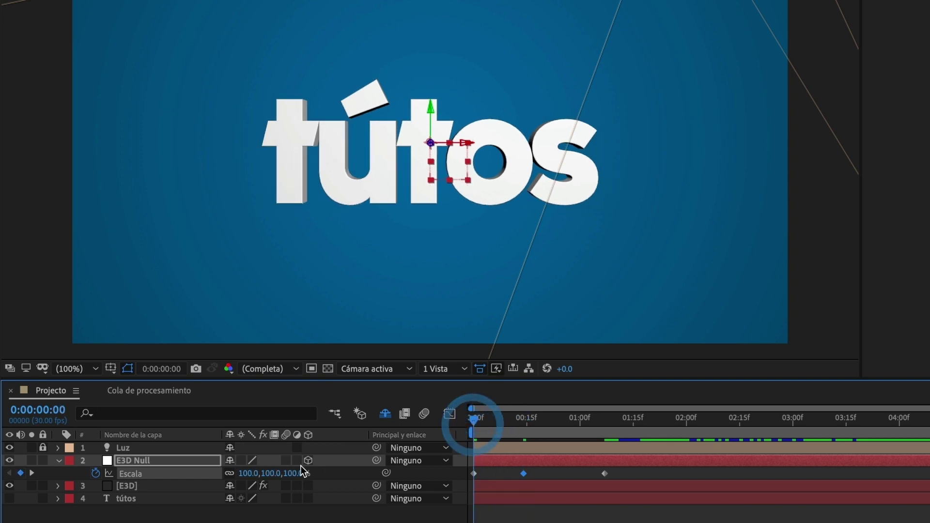
click(250, 473)
text(0)
key(Return)
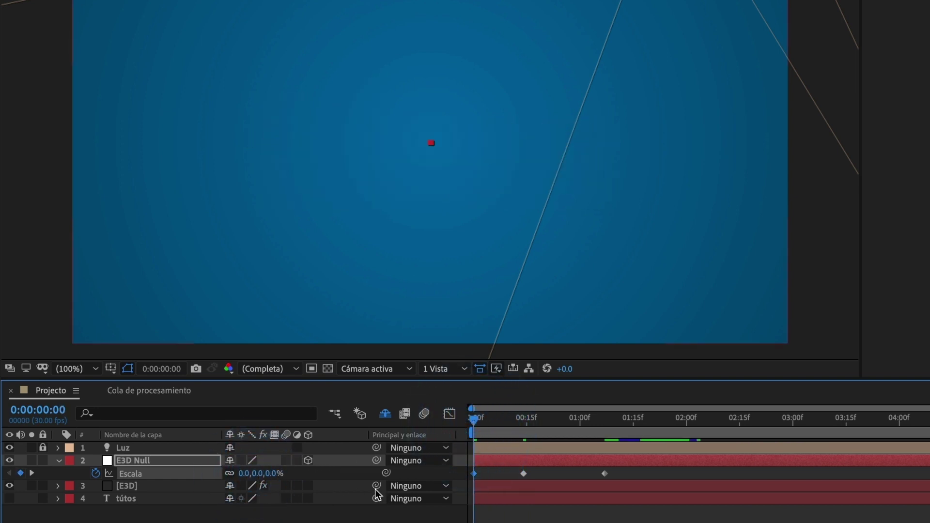
drag(490, 429, 591, 419)
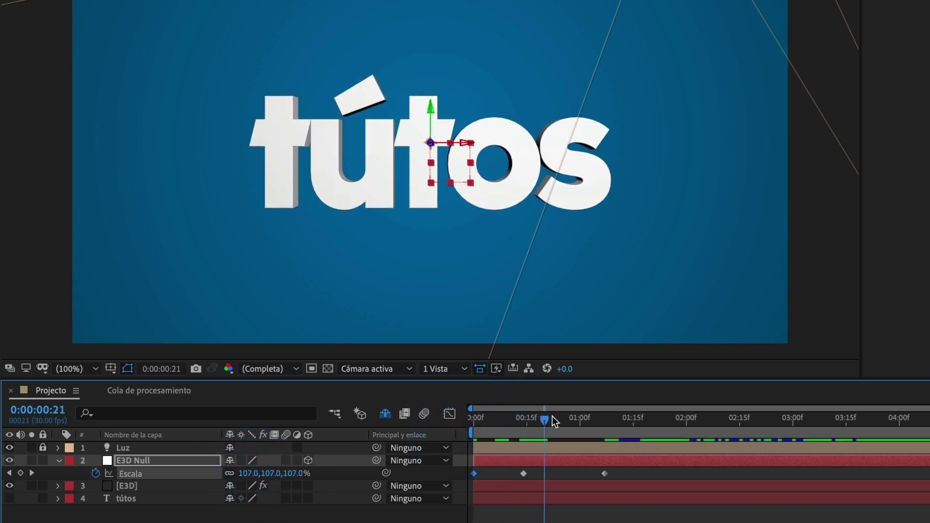
Step: Apply Easy Ease to all the scale keyframes and play back the scale-in
drag(630, 475, 488, 481)
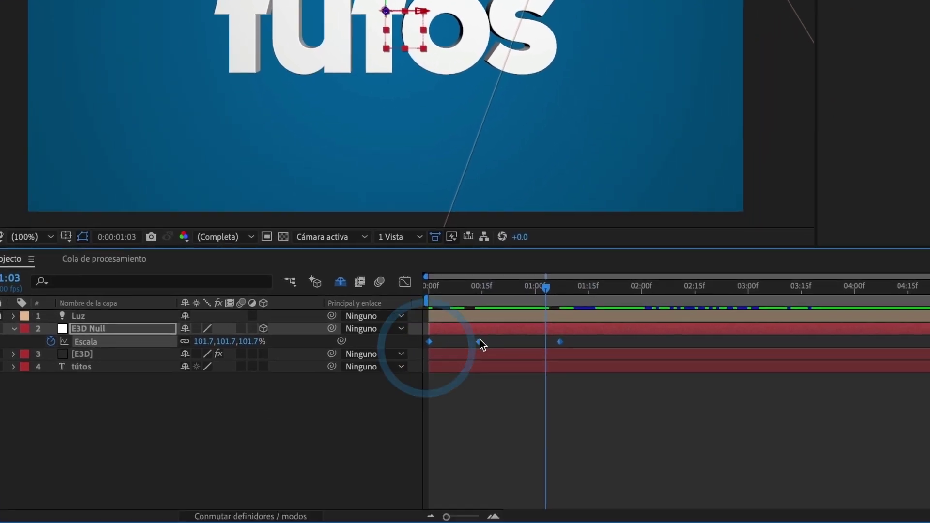
right_click(524, 473)
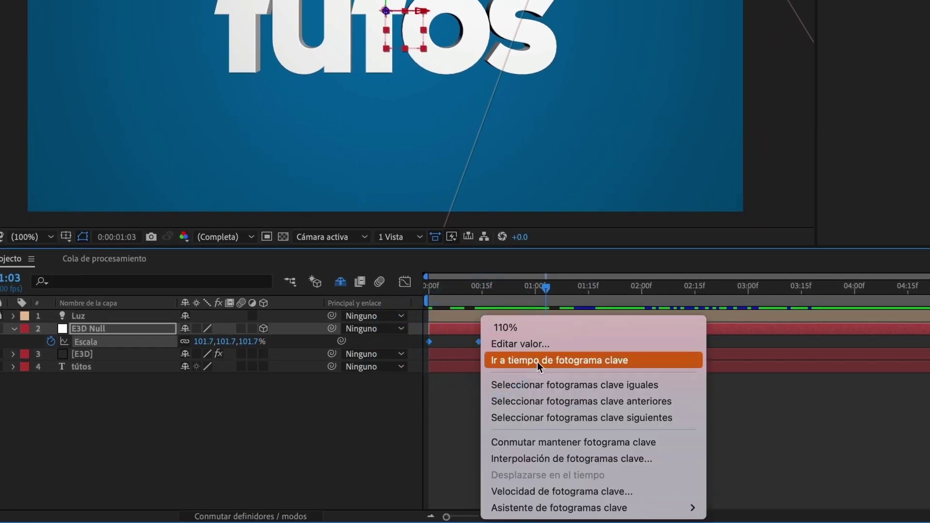
mouse_move(644, 509)
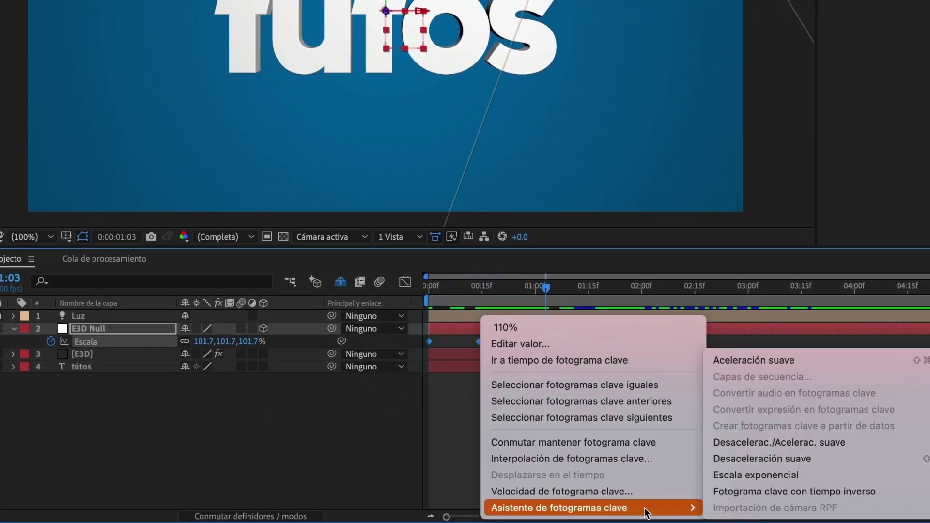
click(768, 446)
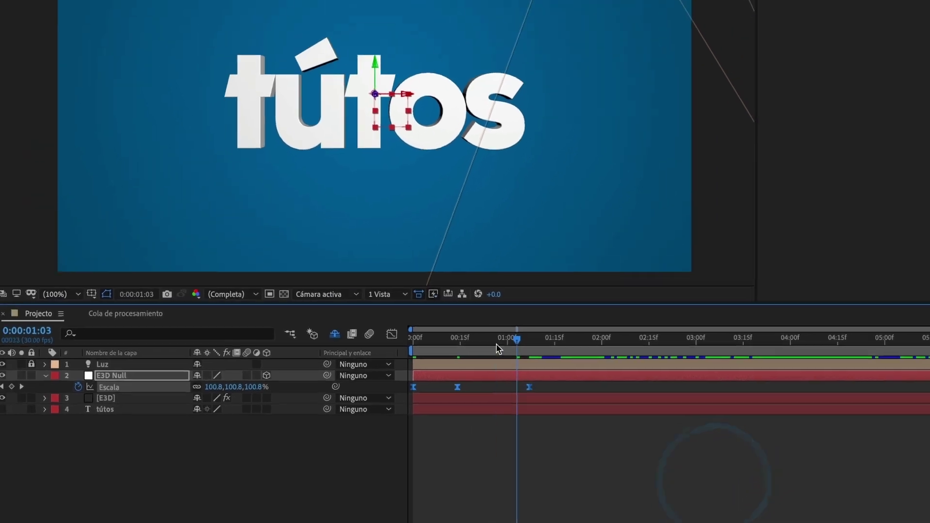
drag(495, 343, 391, 355)
key(space)
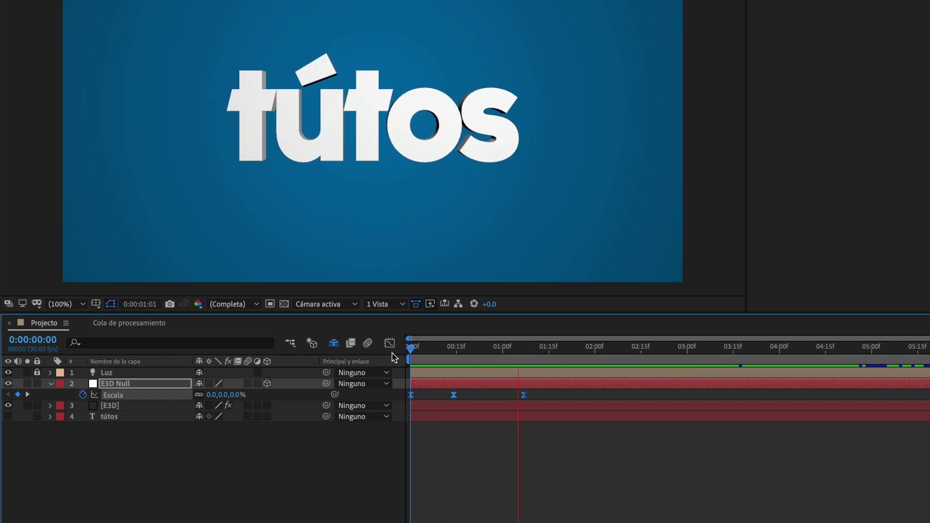
click(459, 472)
Step: At frame 14, enable Multi-Object under Particle Look on the E3D layer and test rotation and Displace
click(91, 410)
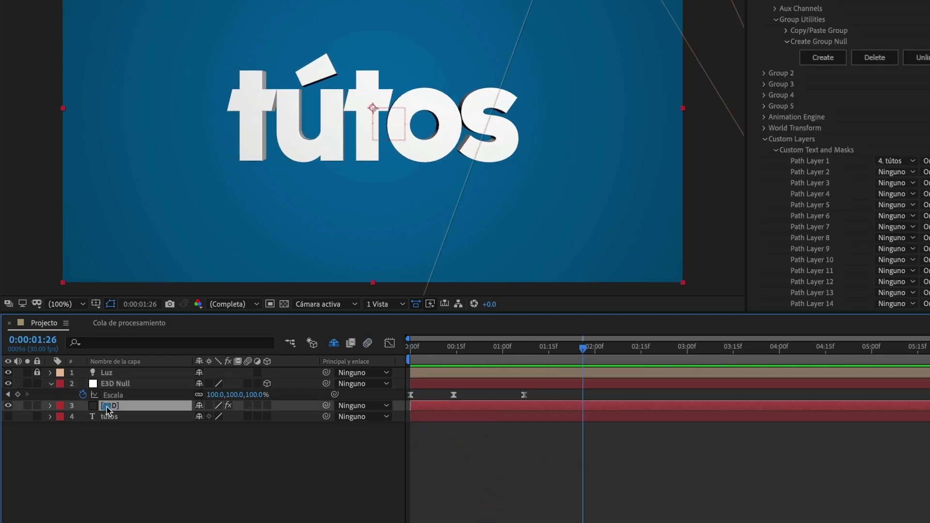
click(453, 349)
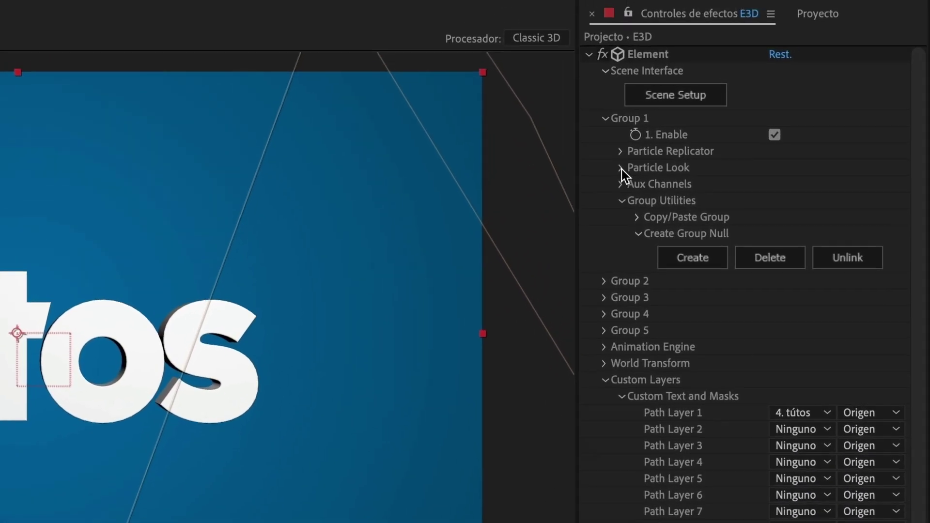
click(622, 168)
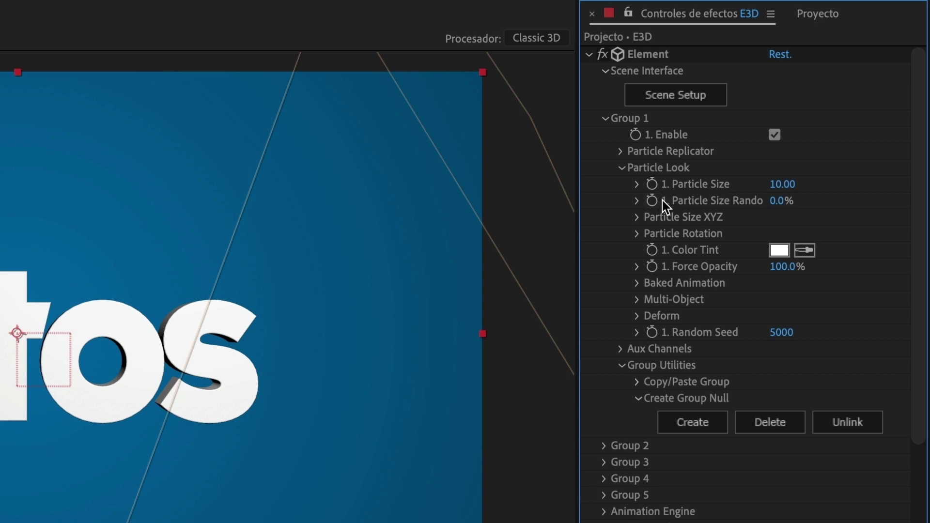
click(636, 300)
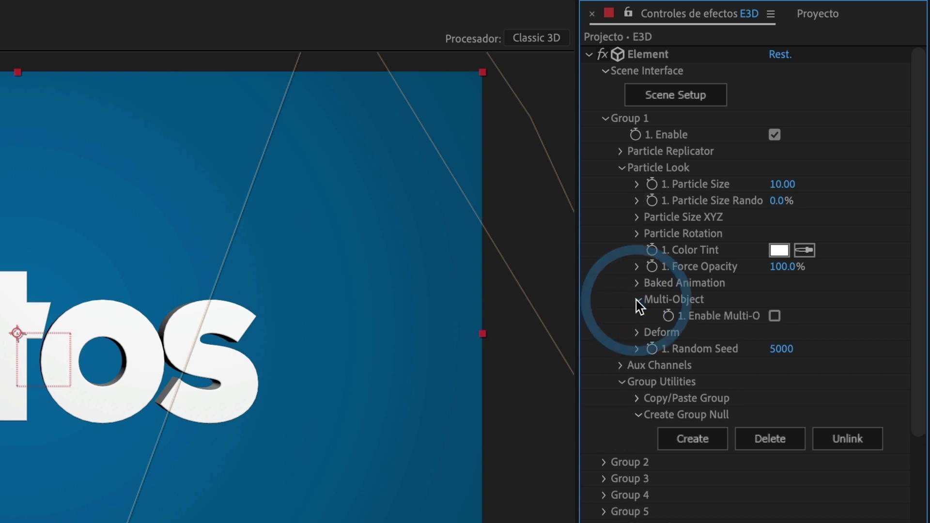
click(774, 316)
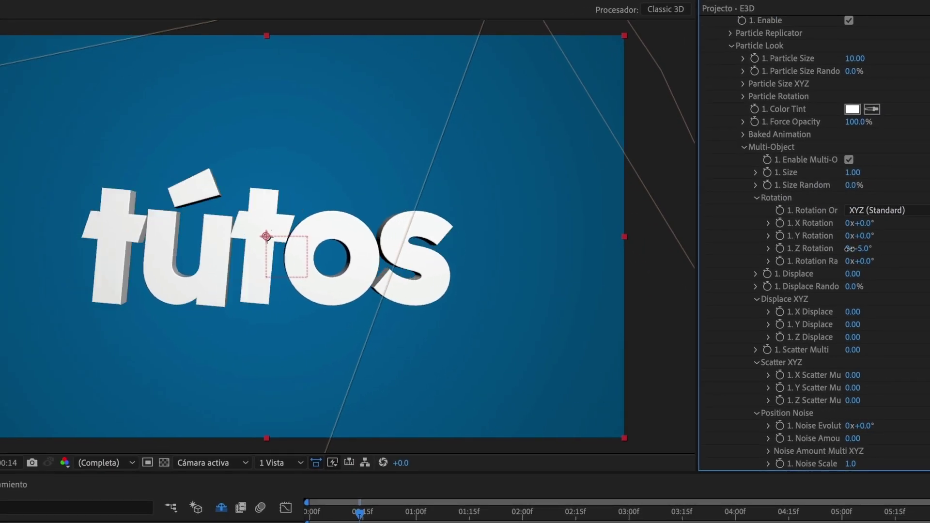
mouse_move(864, 249)
mouse_down()
mouse_move(865, 260)
mouse_move(844, 245)
mouse_move(862, 236)
mouse_up()
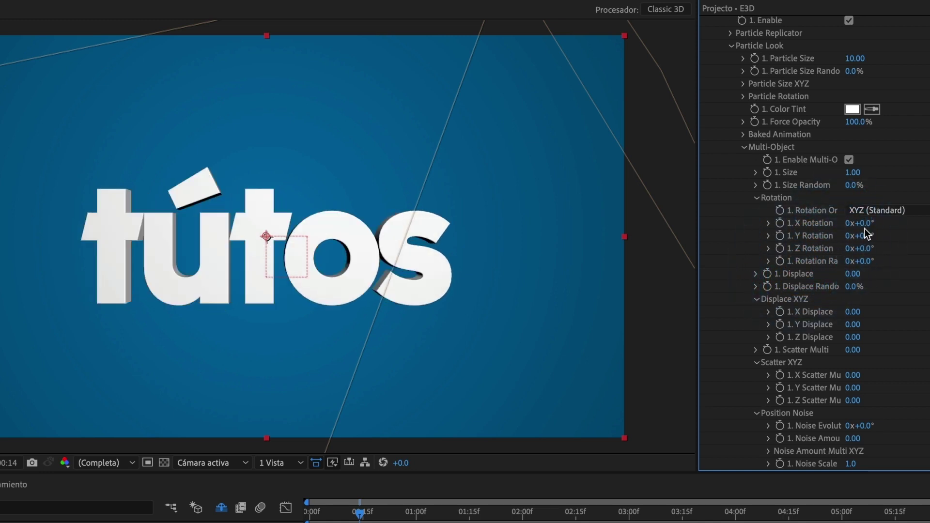
mouse_move(852, 273)
mouse_down()
mouse_move(860, 286)
mouse_move(832, 289)
mouse_up()
Step: Keyframe Multi-Object Displace at -1.00 on frame 0 and 0.44 around frame 13
key(u)
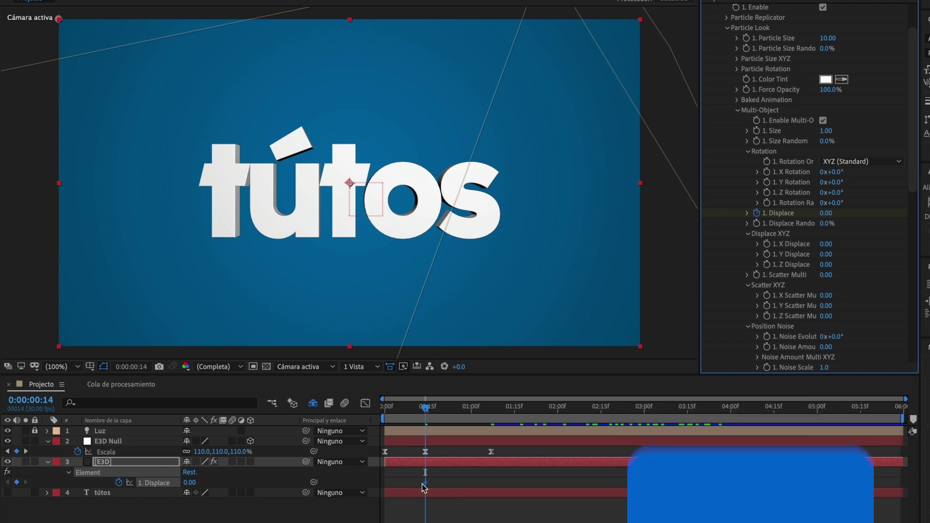
drag(425, 407, 385, 411)
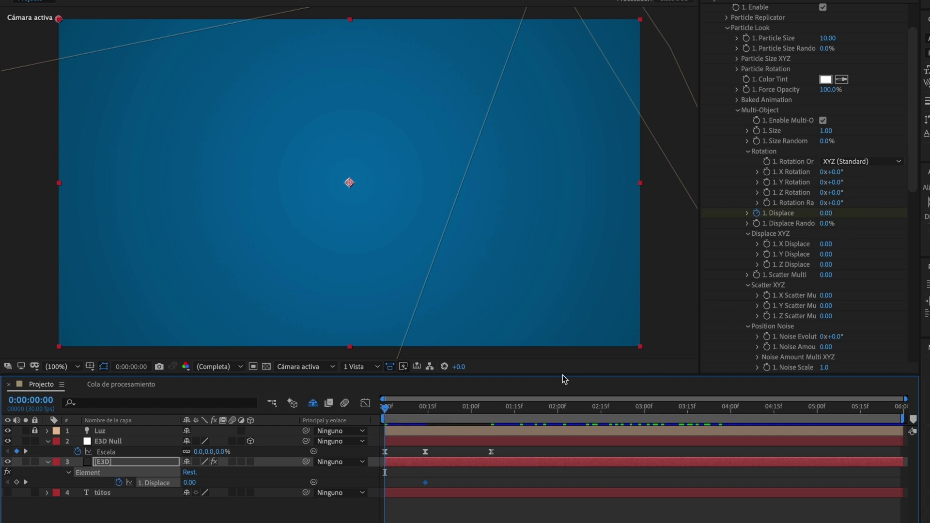
click(191, 482)
key(Return)
drag(386, 408, 425, 410)
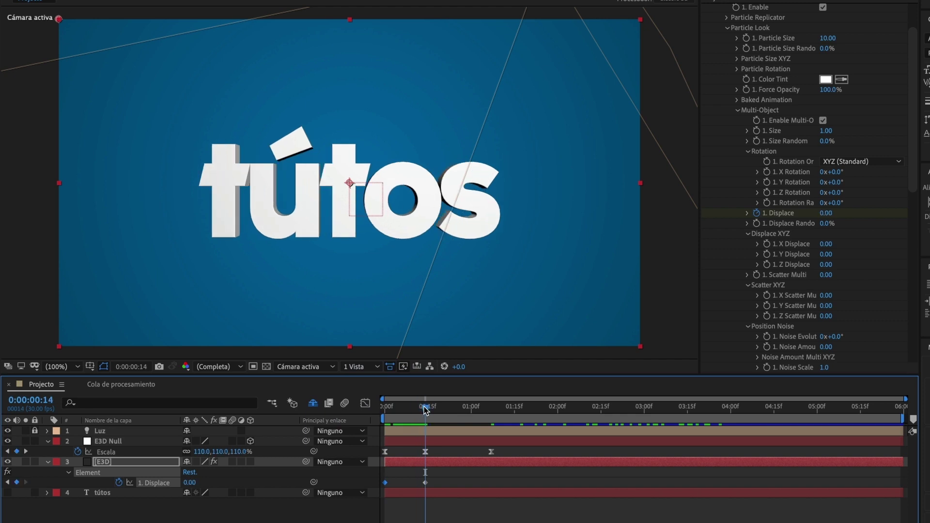
drag(191, 490, 221, 491)
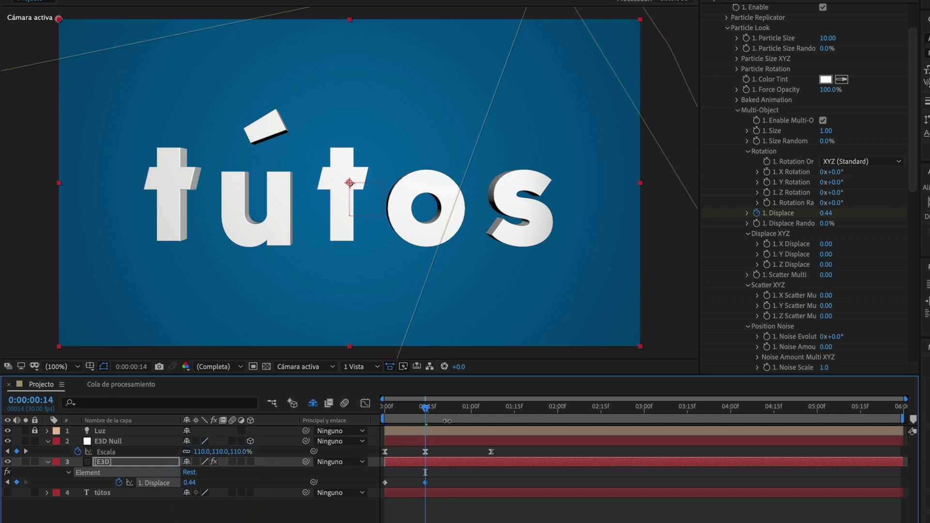
Step: Set Displace back to 0 at about 0:00:01:09 and scrub to check the spread
drag(427, 411, 492, 410)
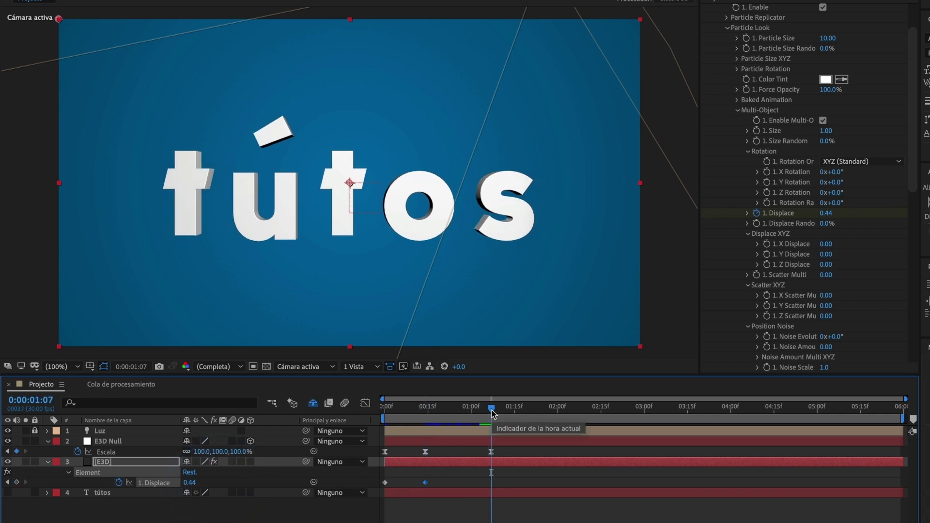
drag(492, 410, 497, 409)
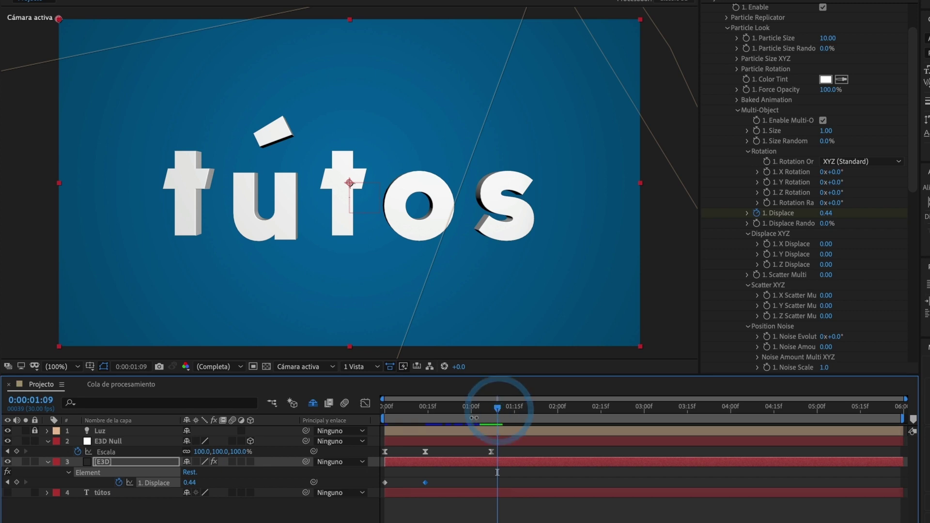
click(189, 483)
text(0)
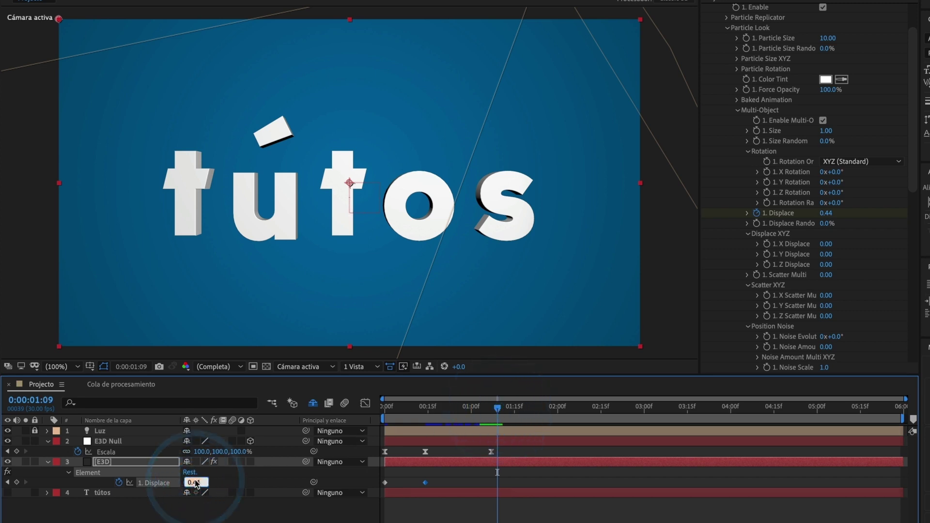
key(Return)
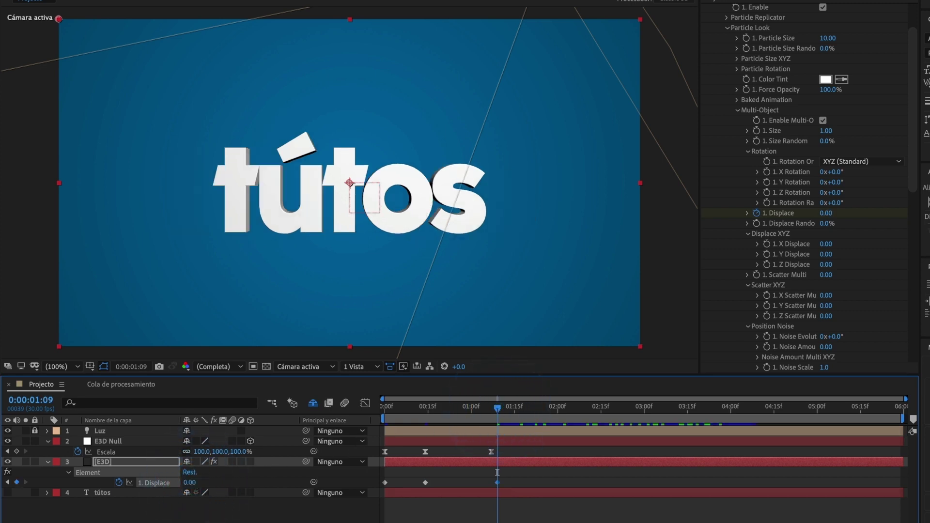
drag(487, 408, 465, 417)
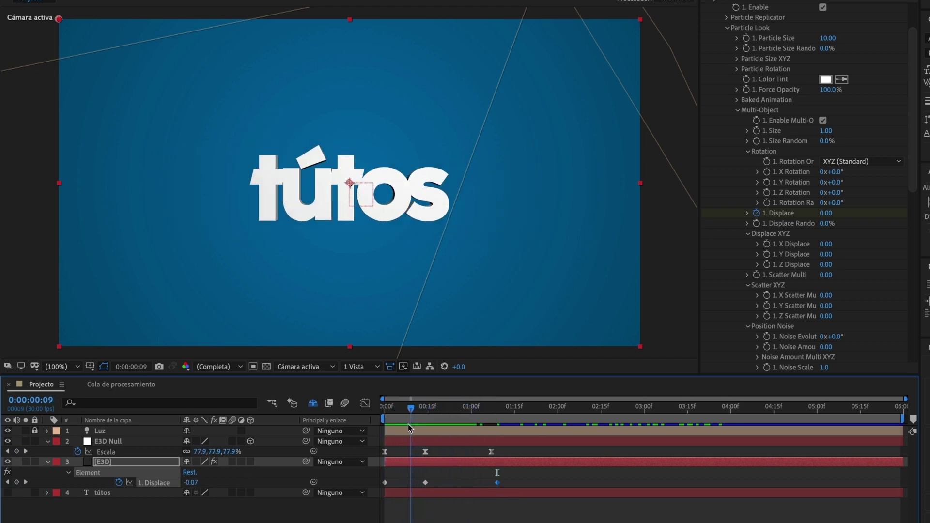
drag(467, 421, 402, 421)
Step: Ease all the Displace keyframes and play back the text animation
drag(519, 477, 379, 496)
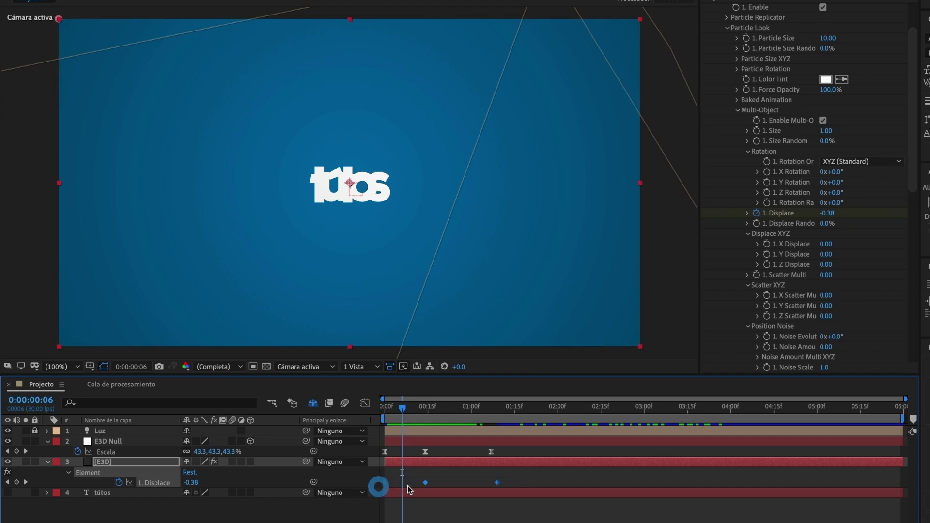
right_click(424, 483)
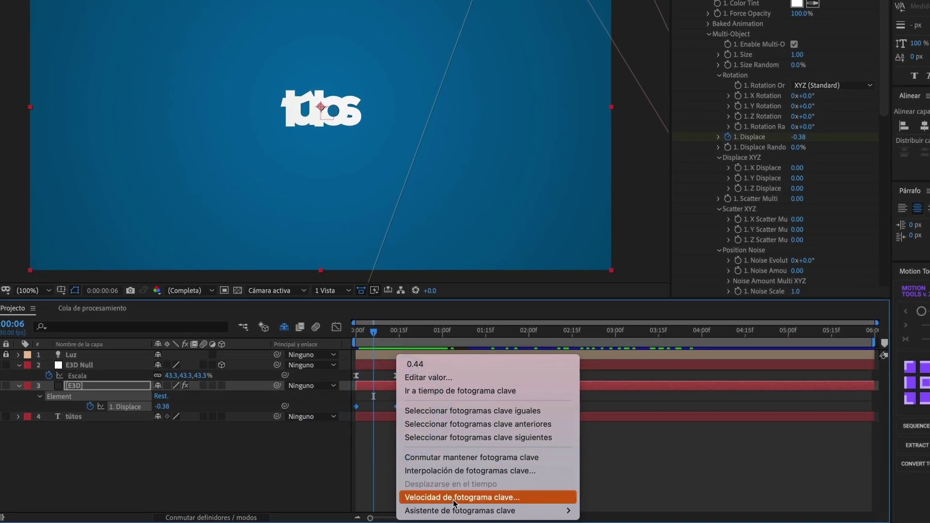
mouse_move(484, 510)
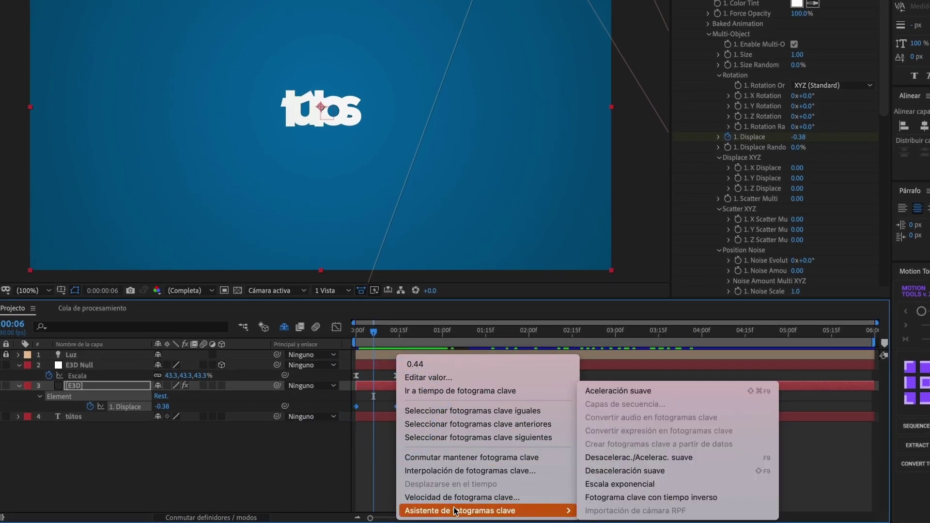
click(624, 468)
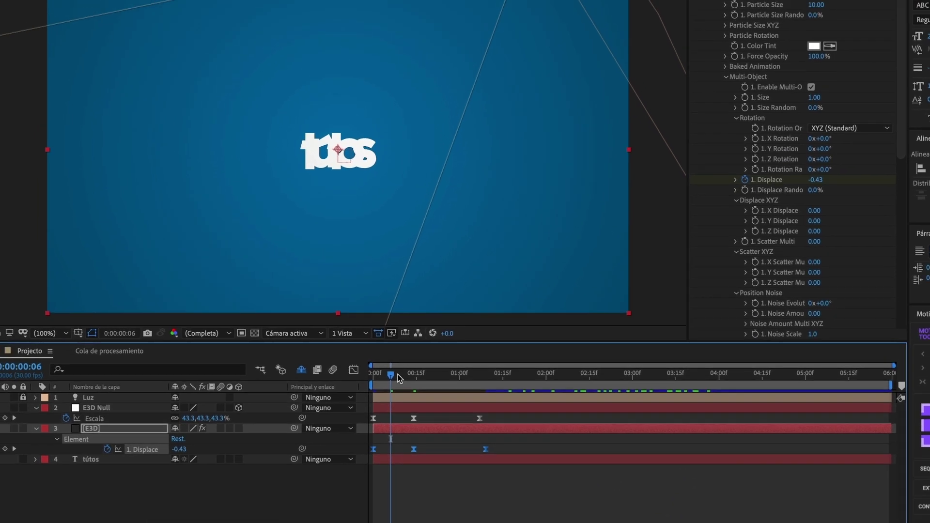
drag(391, 374, 372, 378)
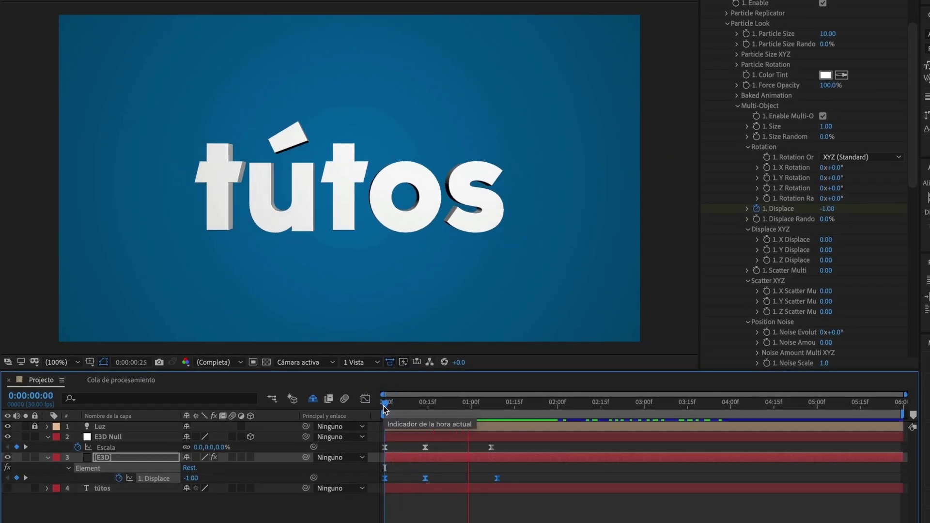
key(space)
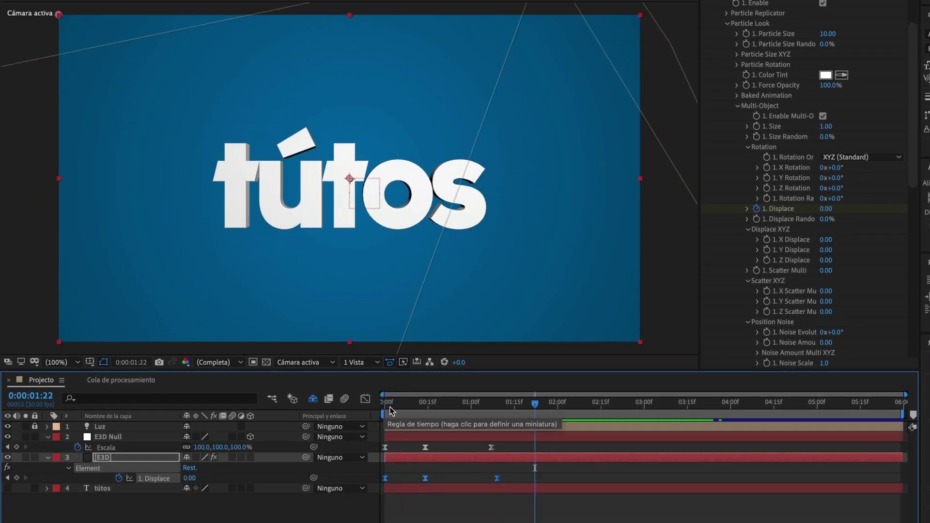
Step: Keyframe Multi-Object Rotation Random from frame 0, swinging to -78° at frame 17
drag(391, 410, 425, 405)
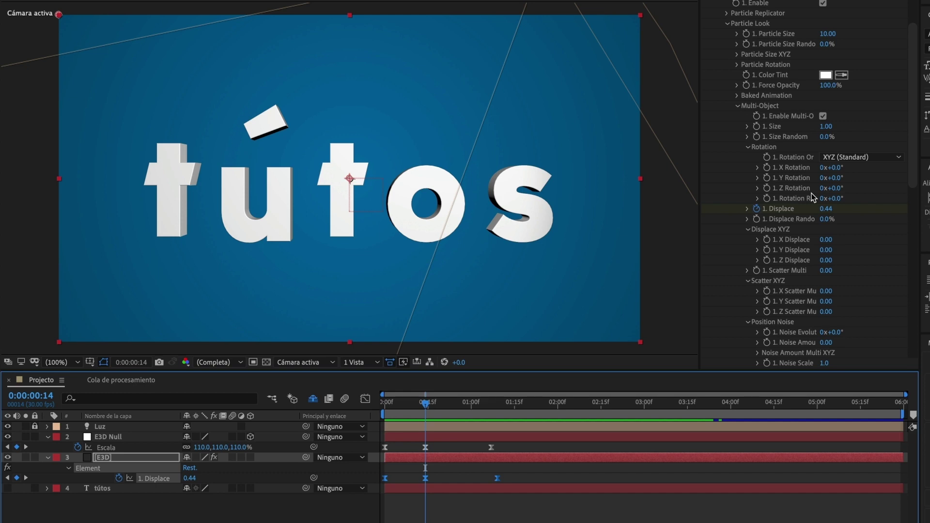
mouse_move(831, 198)
mouse_down()
mouse_move(868, 196)
mouse_move(825, 199)
mouse_up()
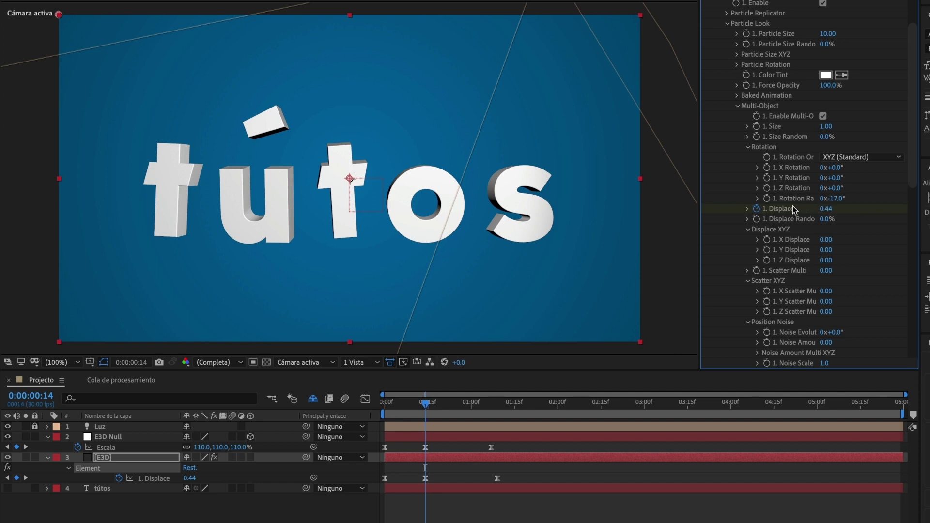
click(767, 198)
key(u)
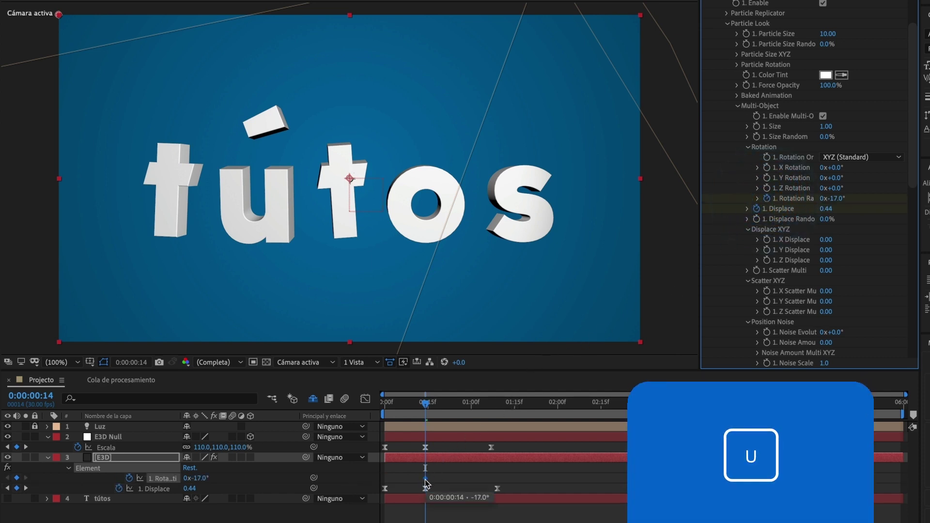
click(382, 405)
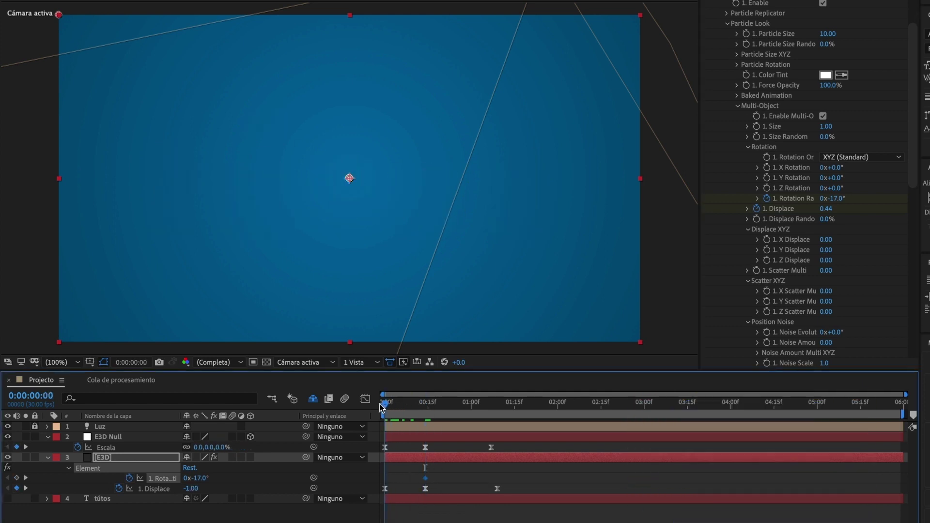
click(201, 478)
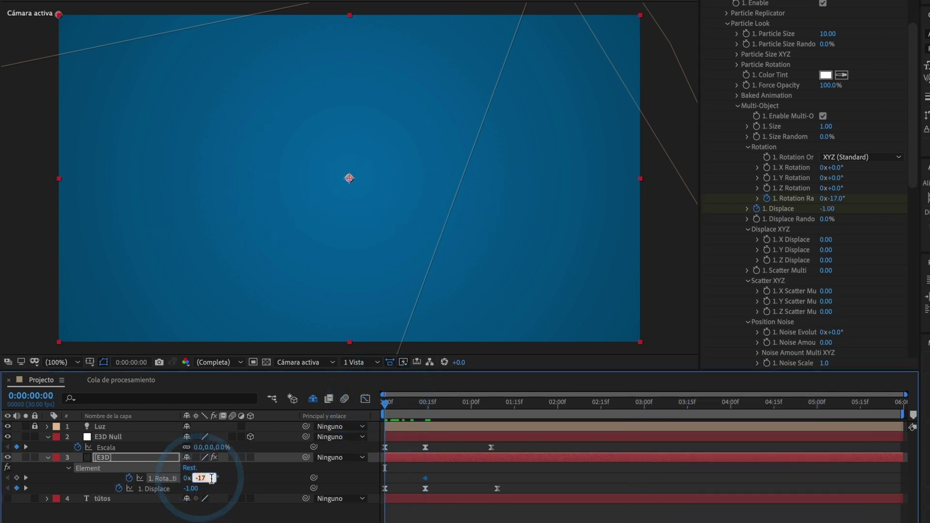
text(-)
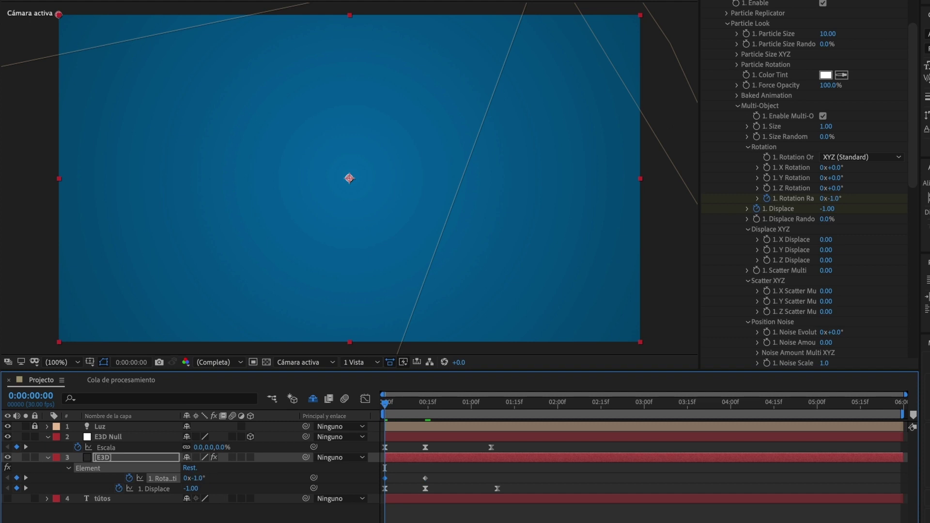
mouse_move(402, 405)
mouse_down()
mouse_move(443, 408)
mouse_move(434, 407)
mouse_up()
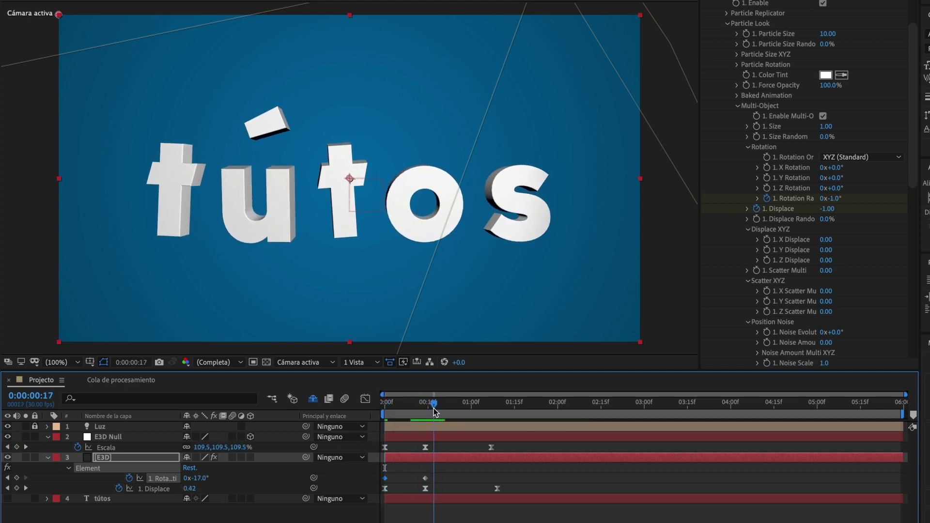
click(425, 478)
drag(427, 478, 434, 479)
click(203, 479)
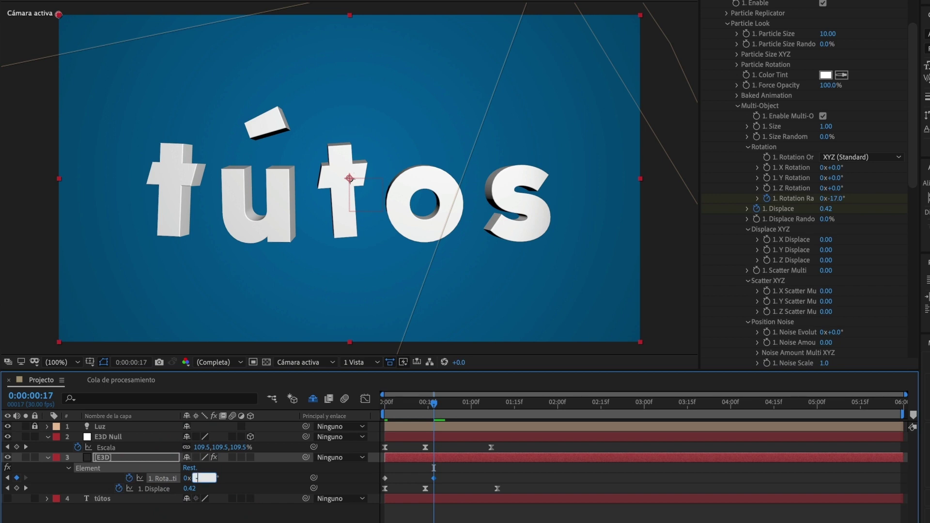
text(-78)
key(Return)
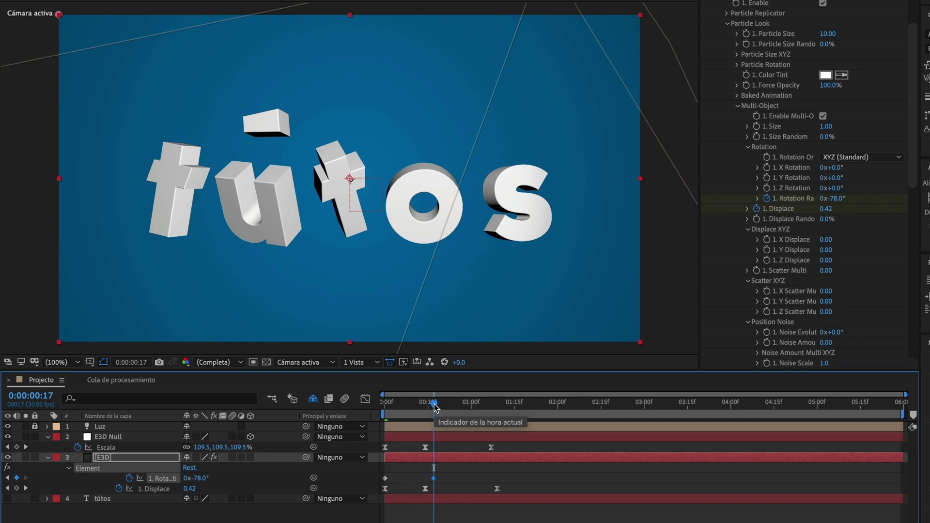
Step: Add a +10° rotation just past one second, settling to 0° around 0:00:01:17
drag(434, 406, 491, 406)
text(10)
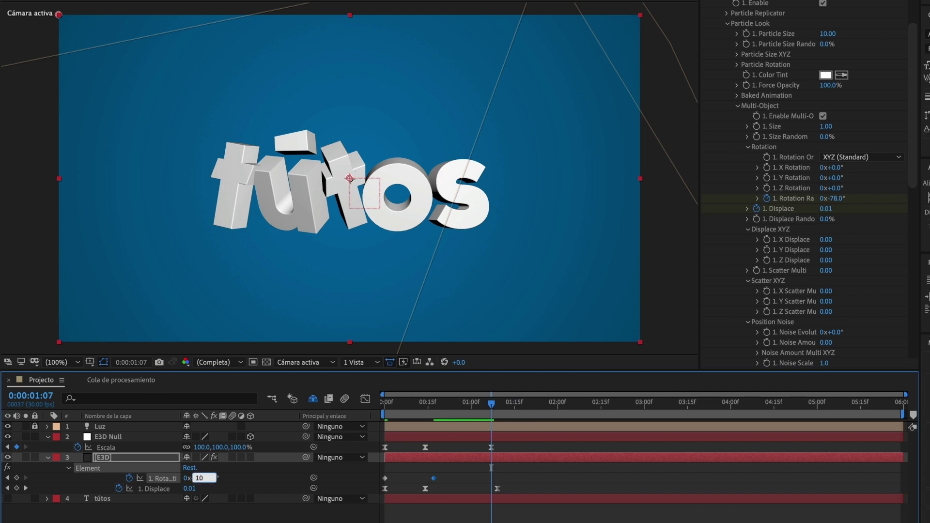
key(Return)
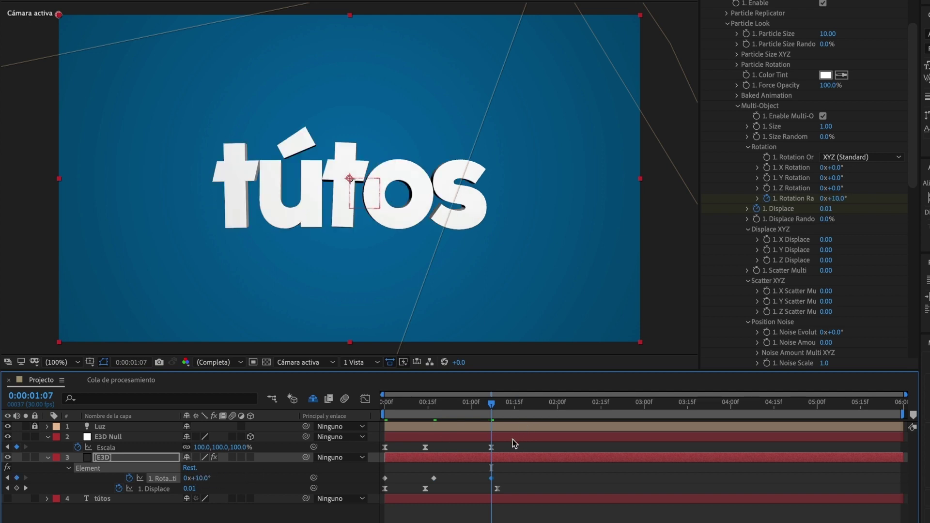
drag(490, 478, 494, 478)
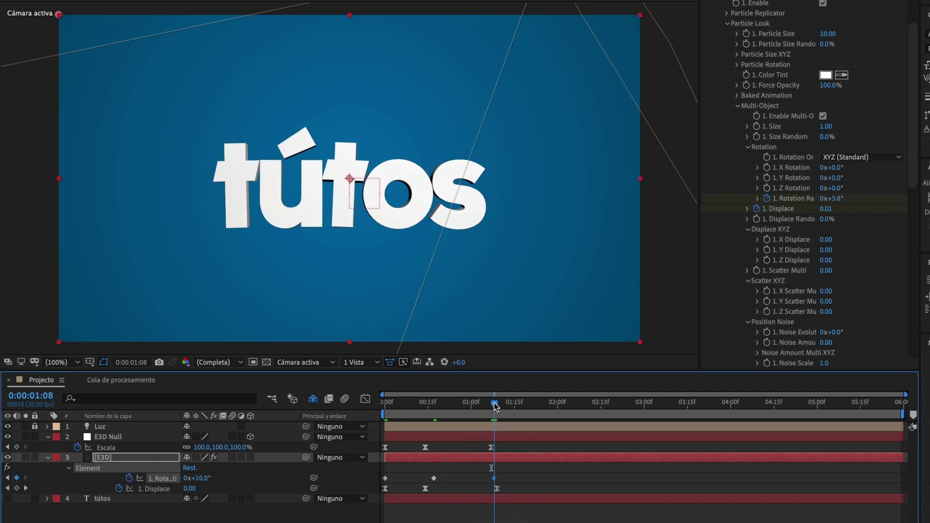
drag(489, 411, 520, 406)
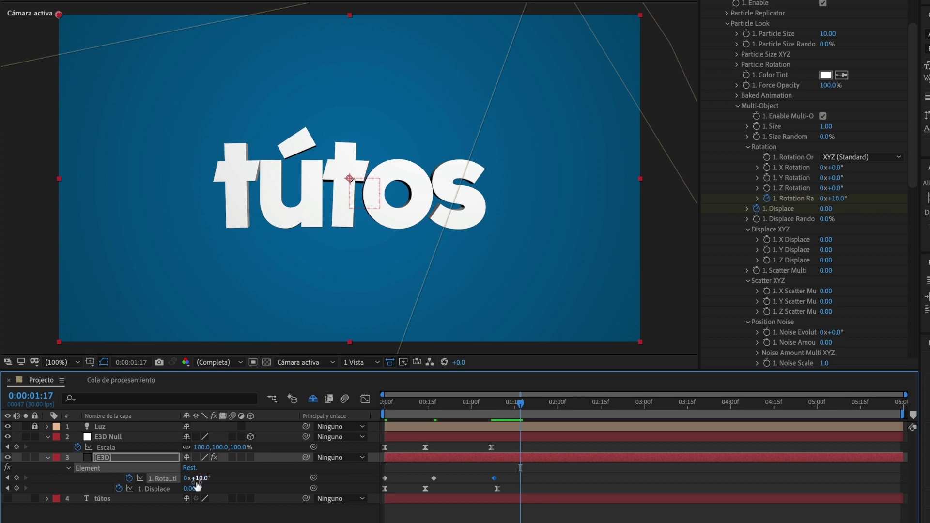
click(199, 479)
drag(520, 414, 503, 418)
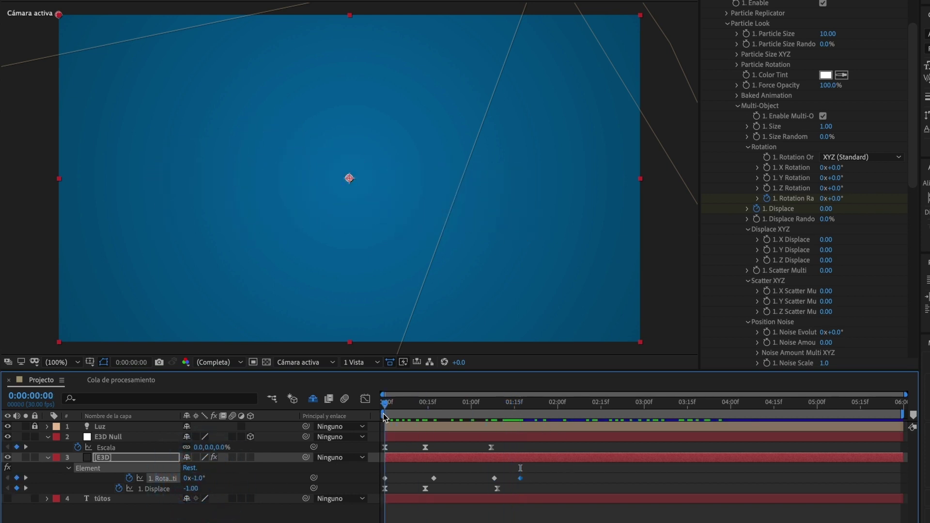
Step: Apply Easy Ease to the four rotation keyframes and preview the animation from the start
drag(535, 472, 381, 484)
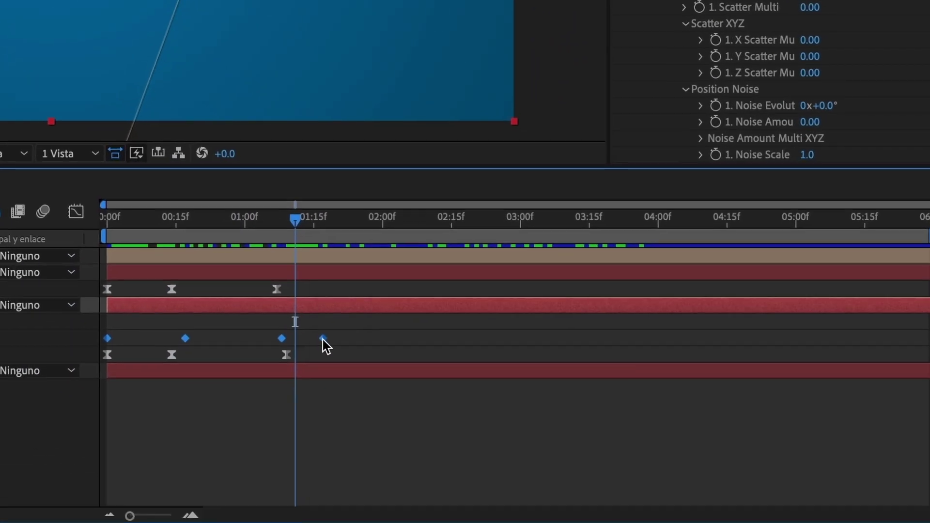
right_click(476, 450)
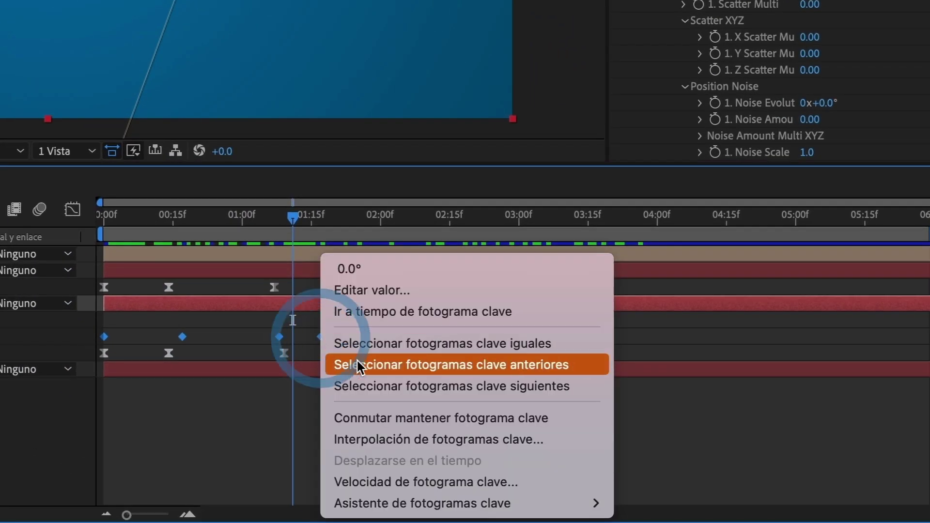
mouse_move(534, 522)
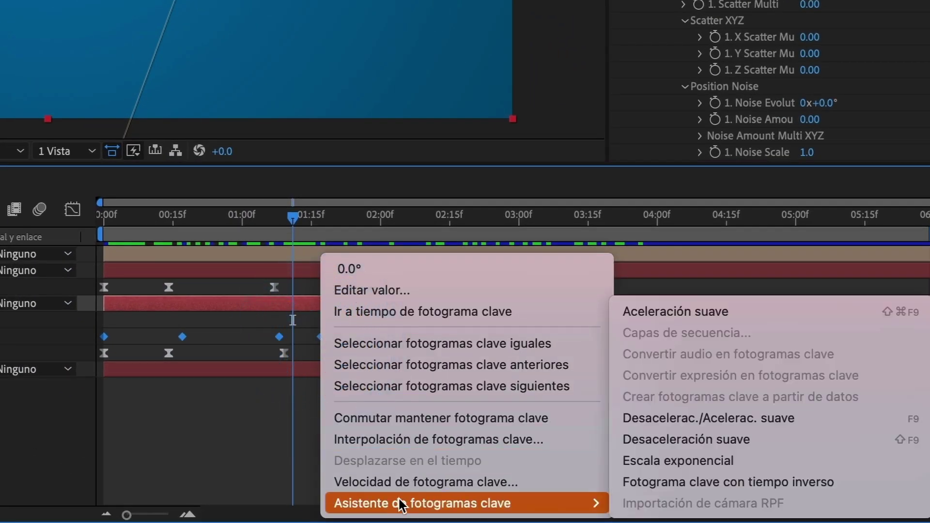
click(685, 419)
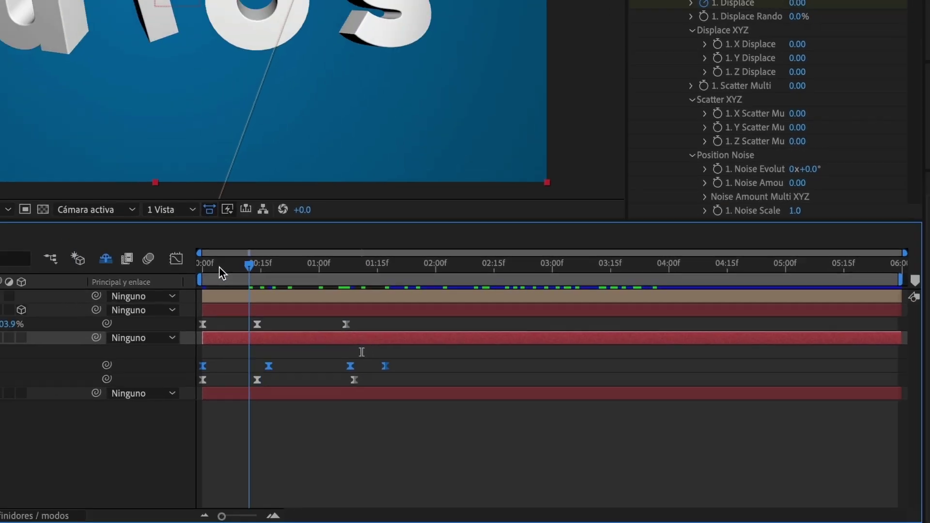
click(363, 342)
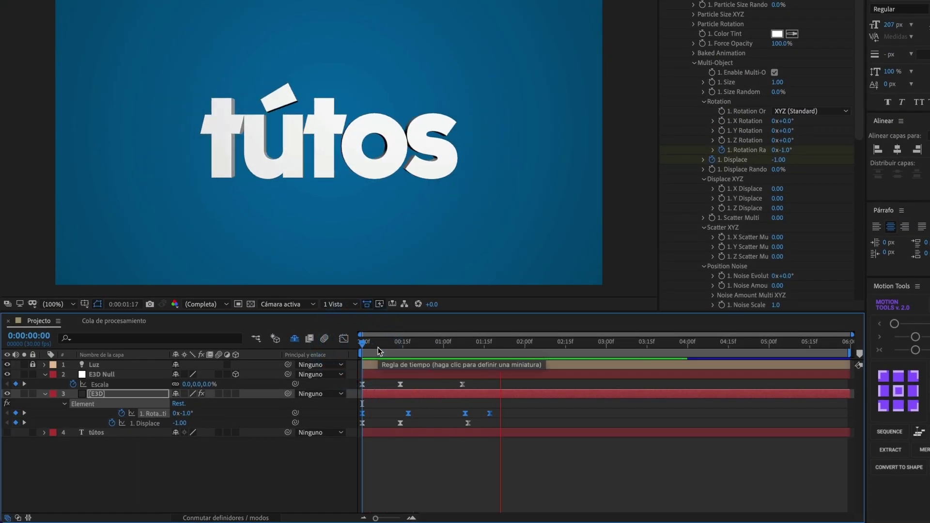
click(343, 344)
key(space)
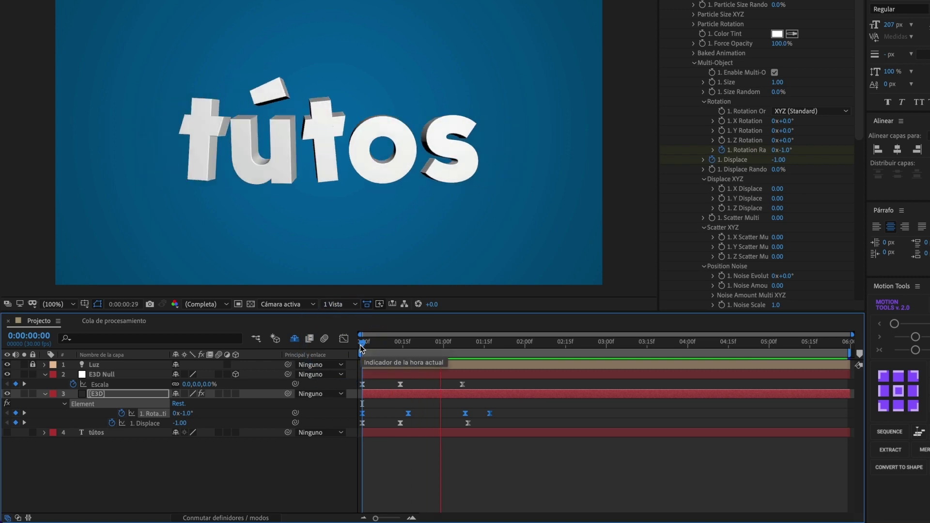
click(404, 345)
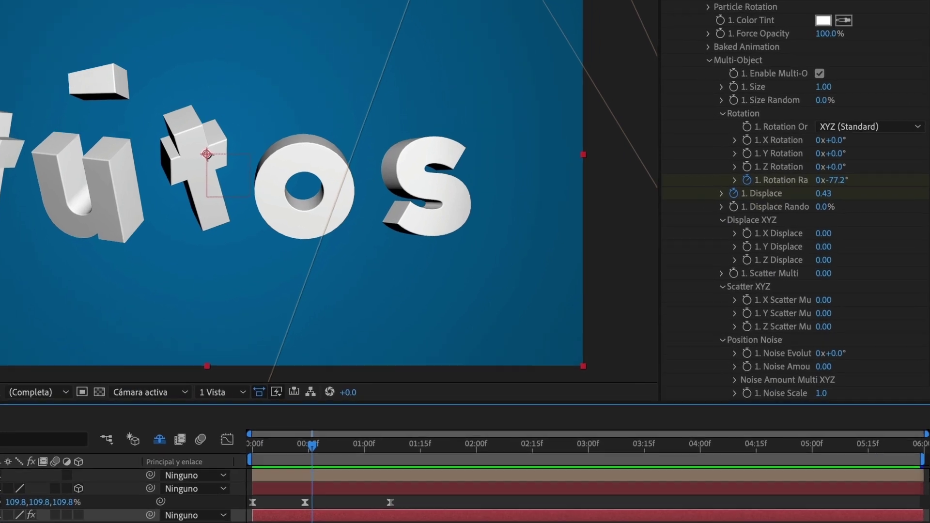
scroll(701, 134, down, 5)
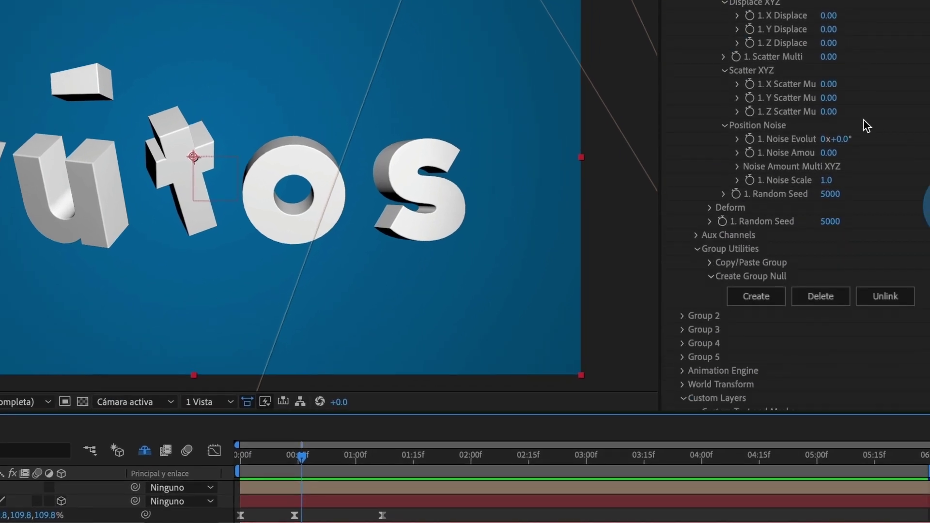
Step: Turn on Group 1's Deform and Twist options in Element, keeping twist values at 0°
click(711, 208)
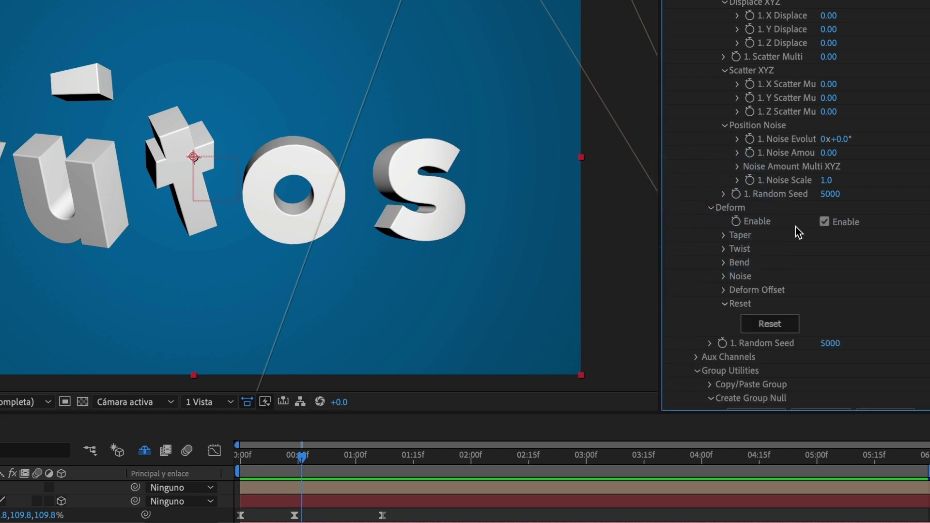
click(823, 222)
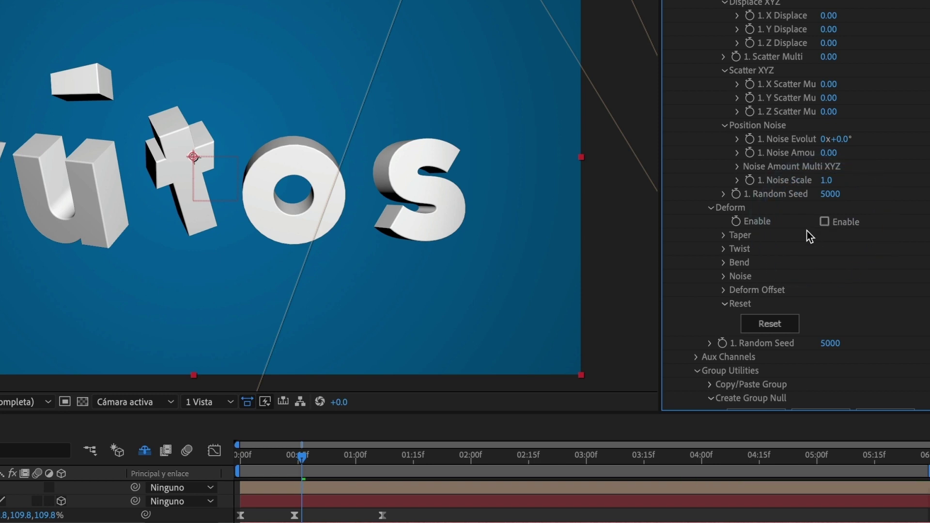
click(824, 222)
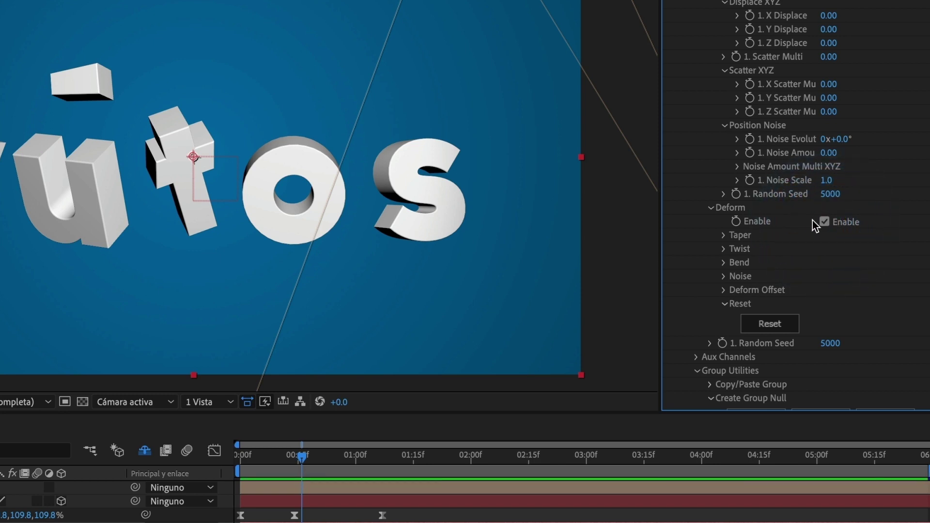
click(722, 249)
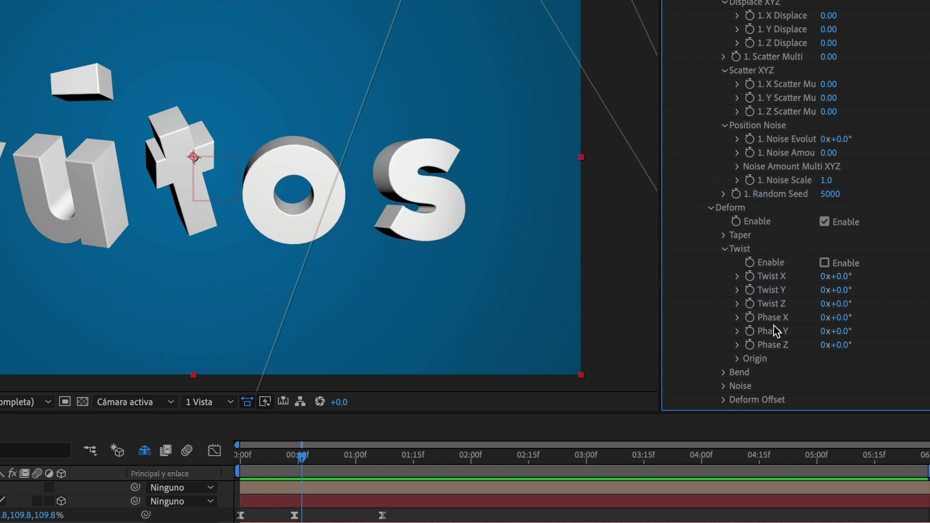
click(824, 263)
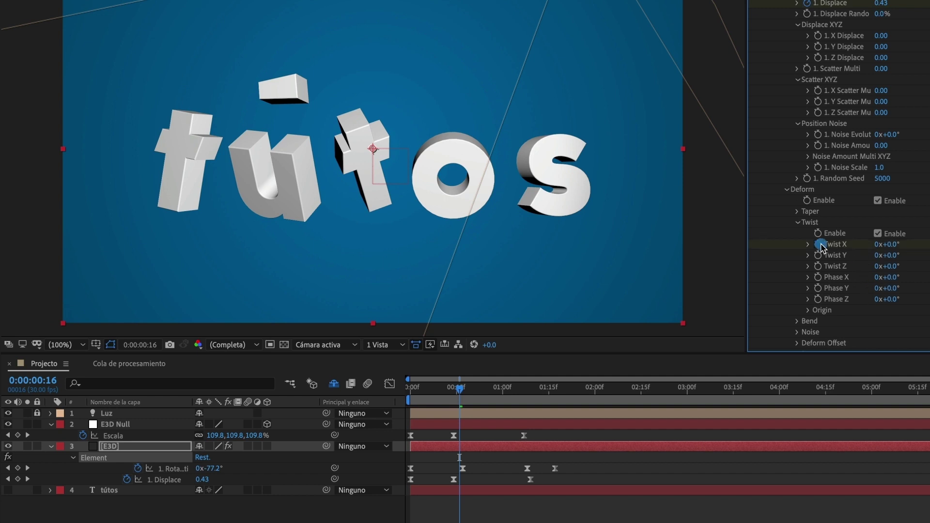
Step: Keyframe Twist X at -44° on frame 0 and 76° on frame 17
key(u)
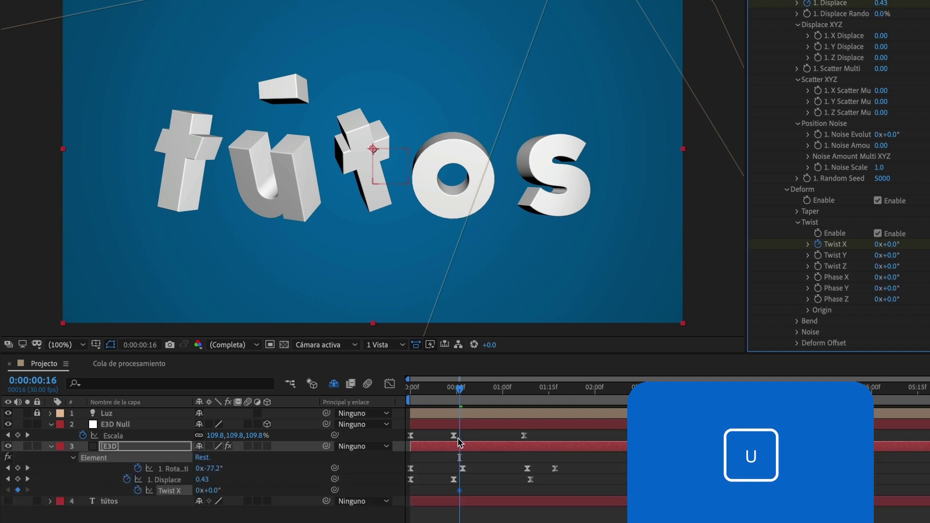
mouse_move(461, 495)
click(461, 490)
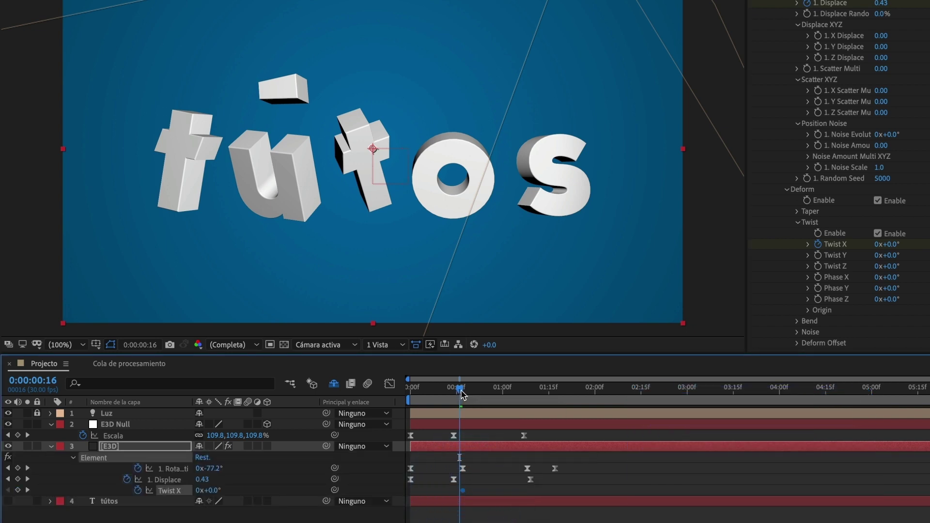
drag(460, 389, 409, 393)
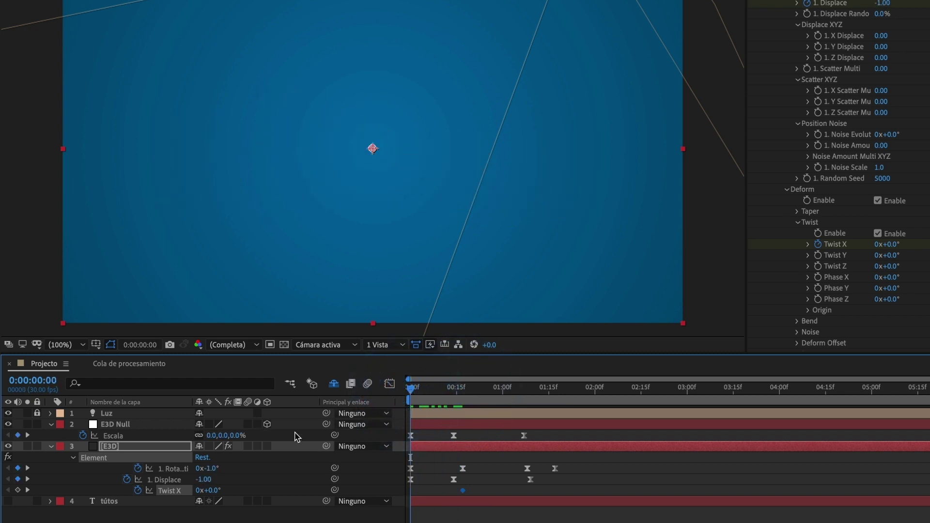
click(17, 490)
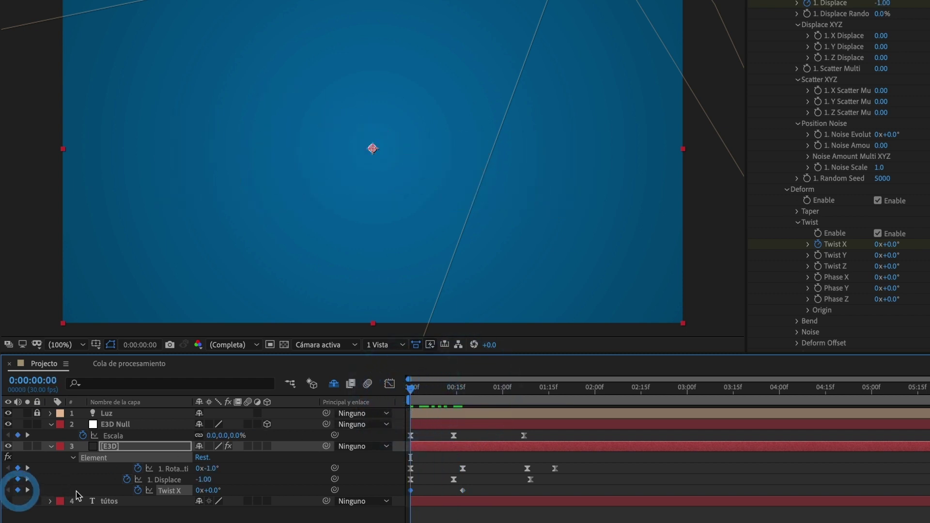
click(215, 492)
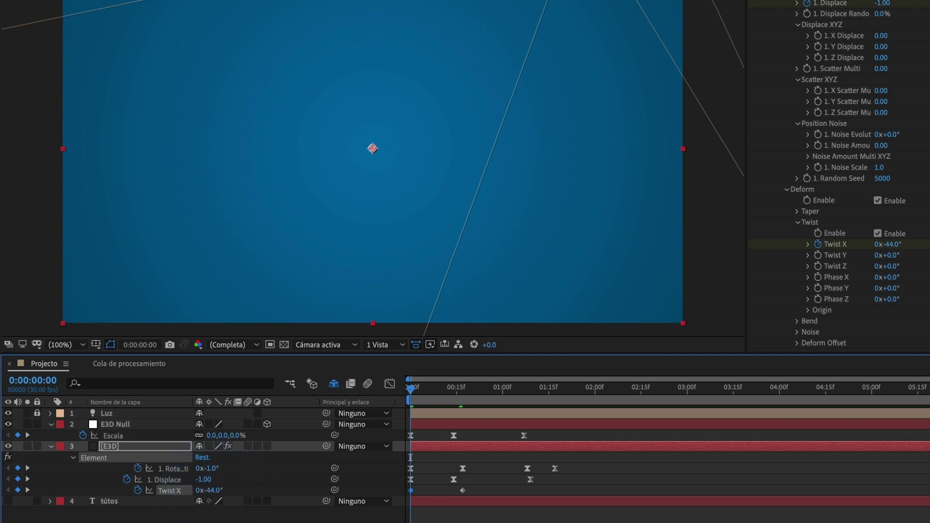
drag(426, 392, 462, 390)
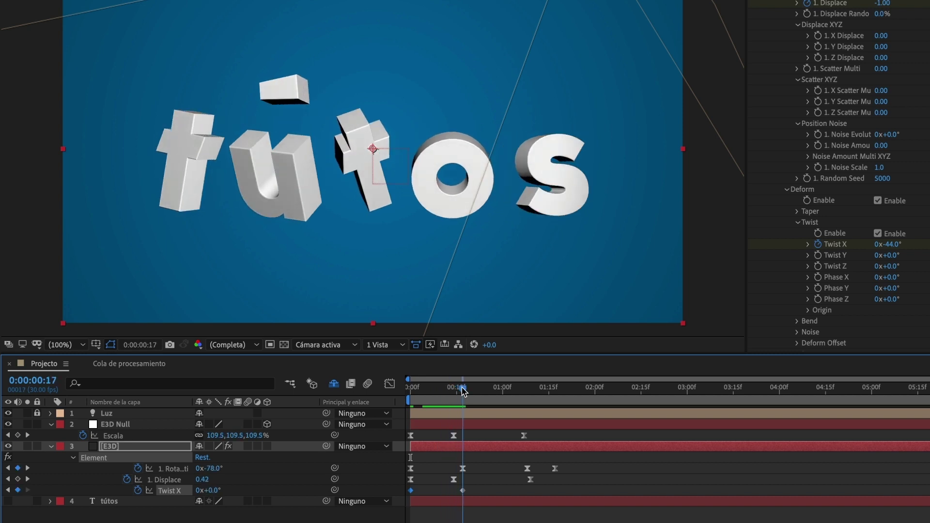
click(212, 491)
key(Return)
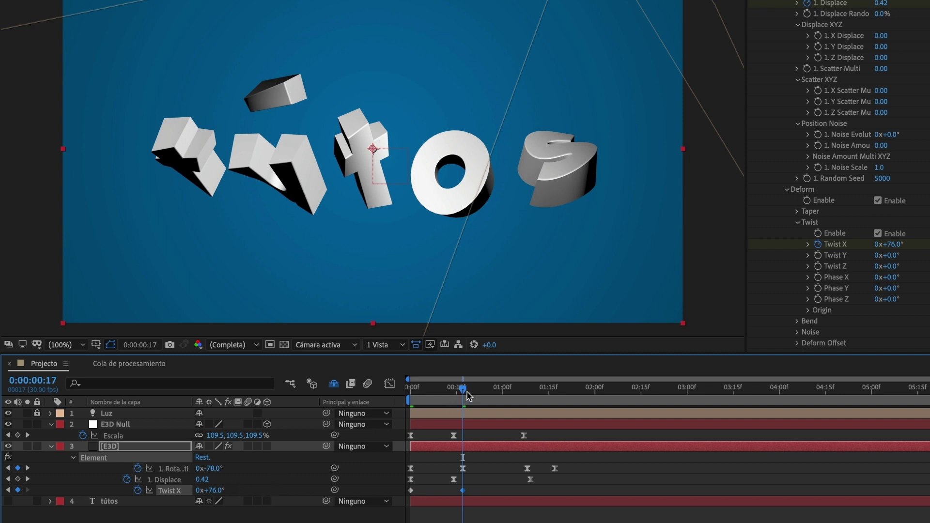
Step: Add Twist X keys of -10° just past one second and 0° at 0:00:01:19, then select all four
mouse_move(468, 396)
mouse_down()
mouse_move(542, 396)
mouse_move(530, 396)
mouse_up()
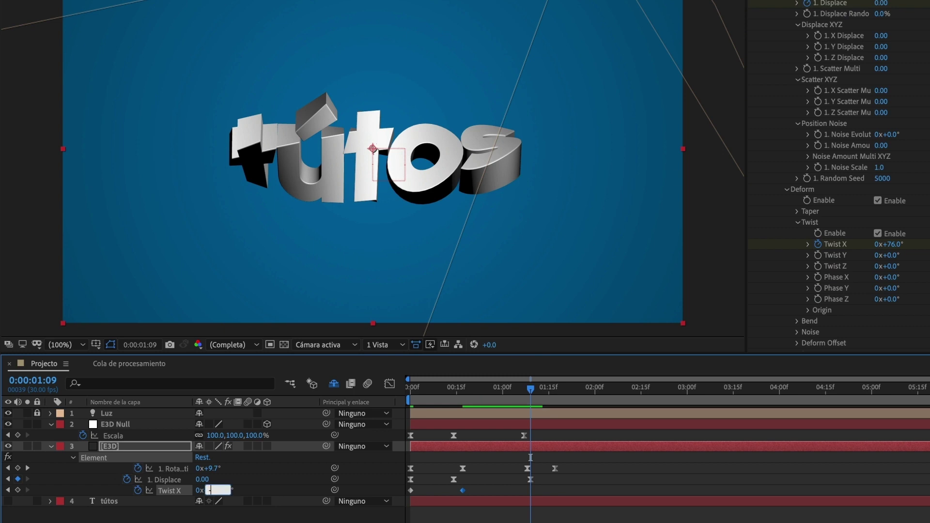
click(218, 490)
text(-10)
key(Return)
drag(541, 396, 560, 395)
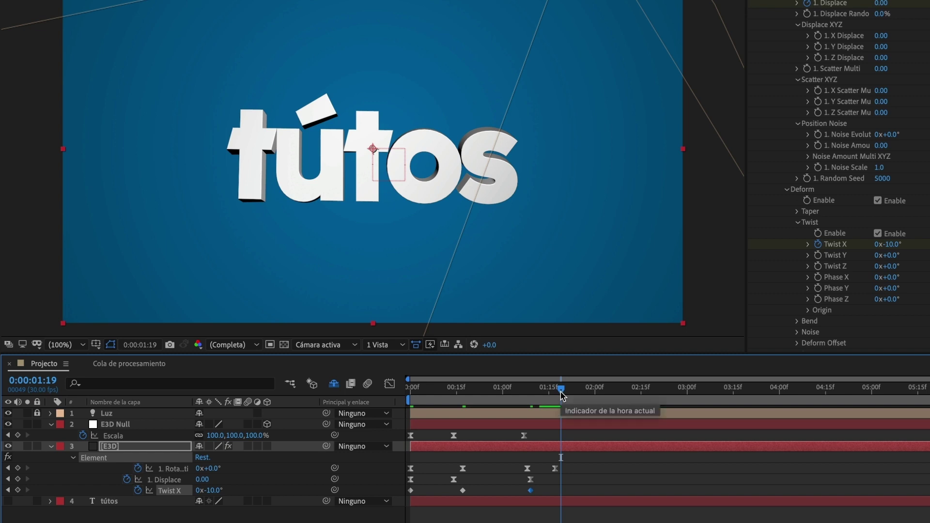
click(216, 490)
key(Return)
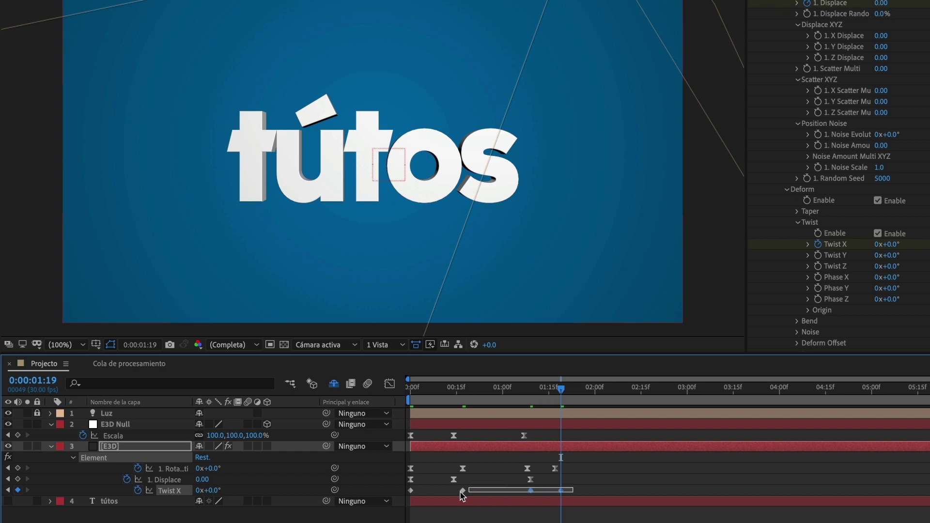
drag(574, 490, 406, 498)
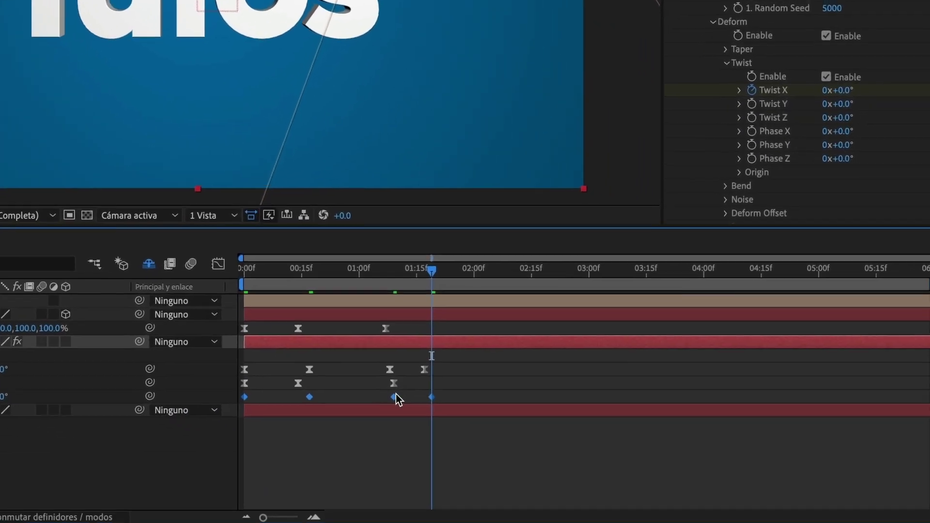
Step: Apply Easy Ease to the Twist X keyframes and preview them
right_click(530, 490)
mouse_move(519, 506)
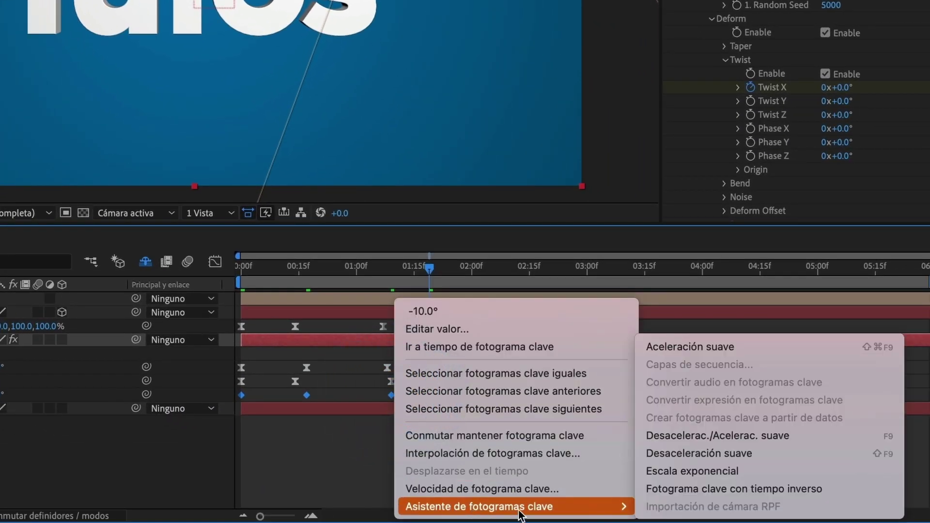
click(747, 442)
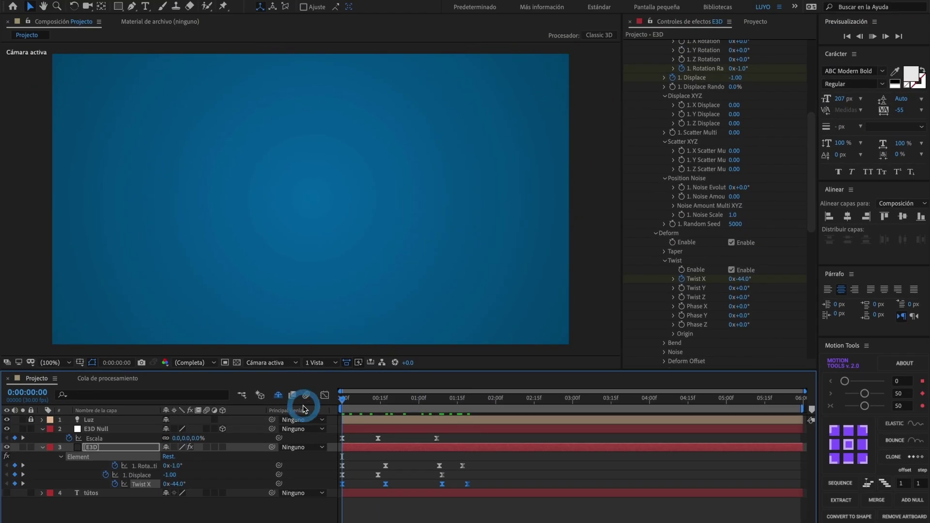
key(space)
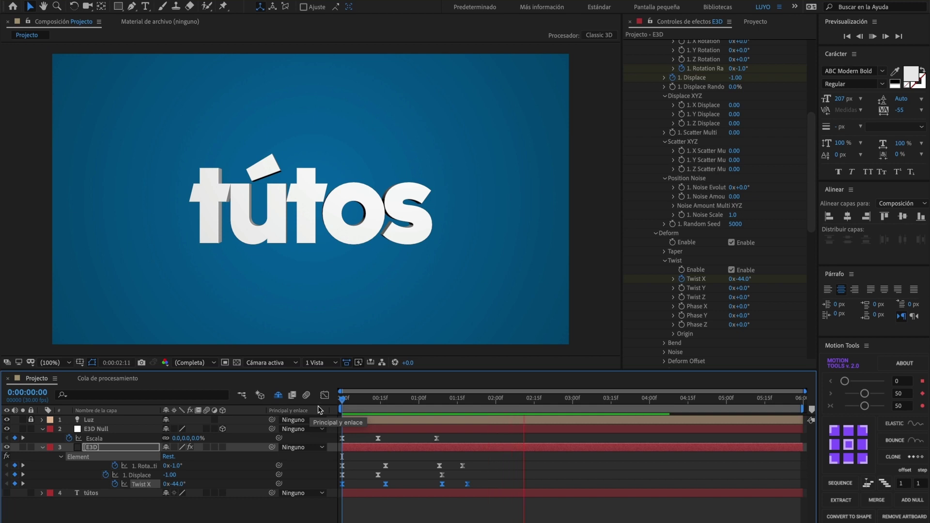
key(space)
Step: End the work area at about two seconds, preview, and collapse the E3D Null and E3D layers
drag(804, 409, 509, 409)
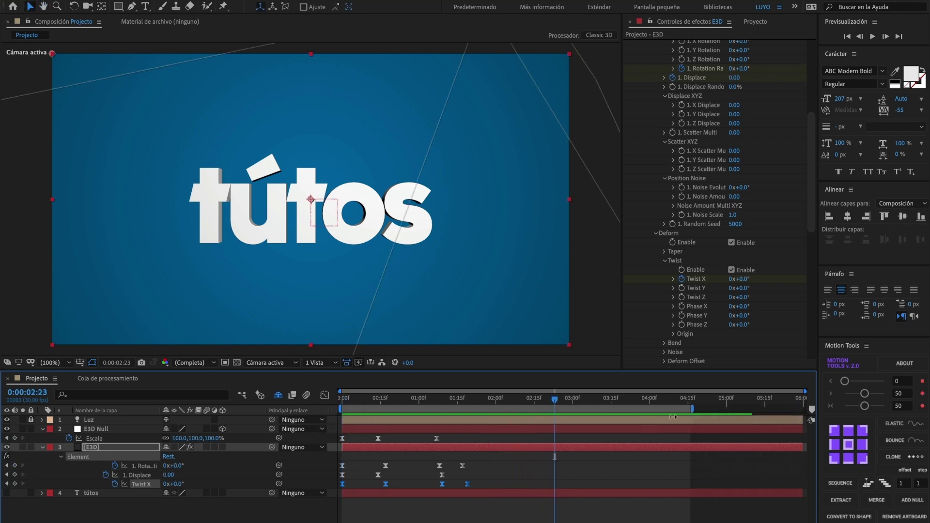
key(Home)
key(space)
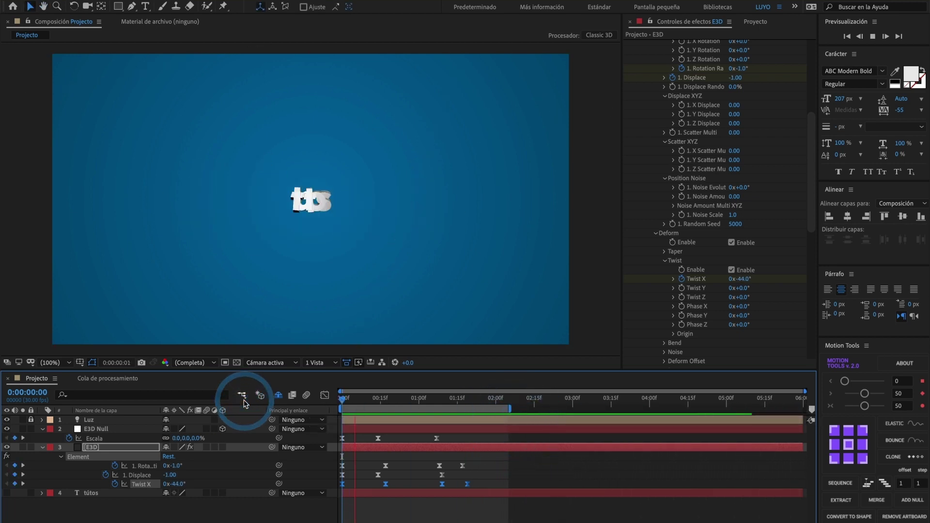
click(448, 403)
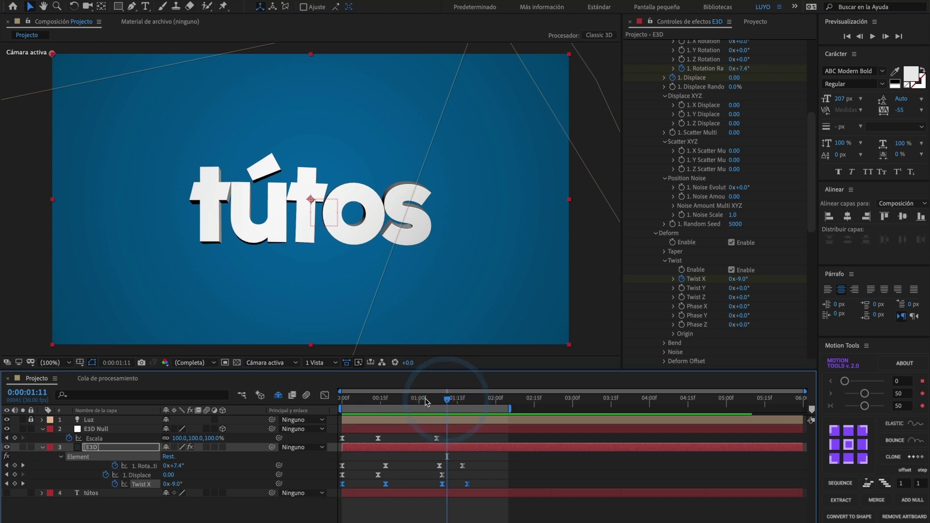
drag(446, 398, 480, 398)
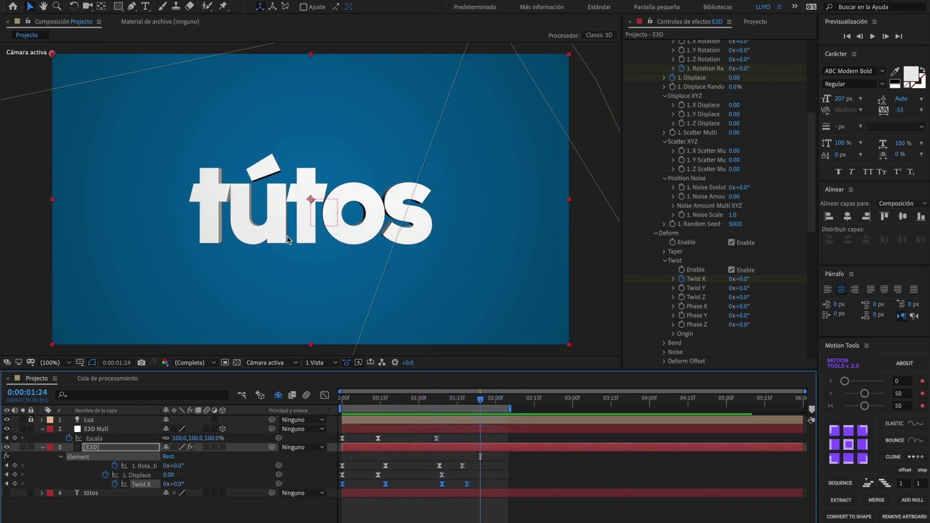
click(43, 429)
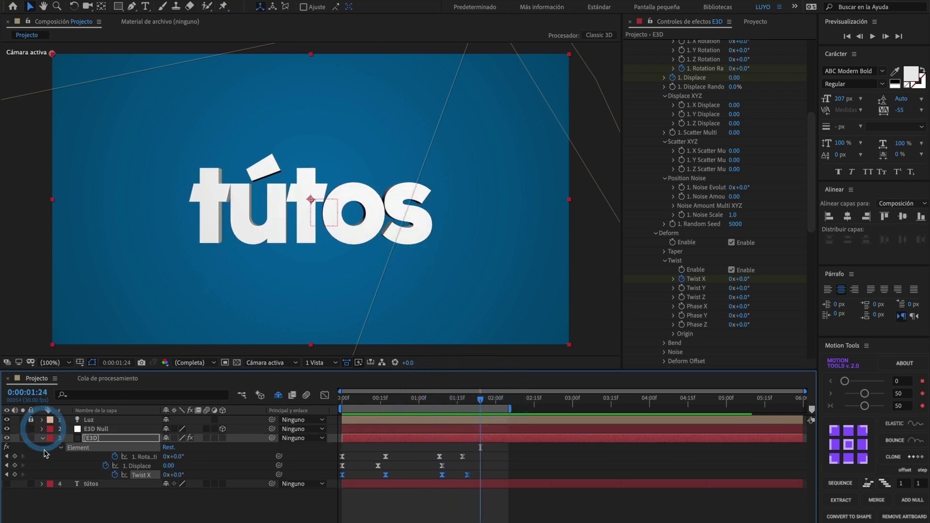
click(43, 439)
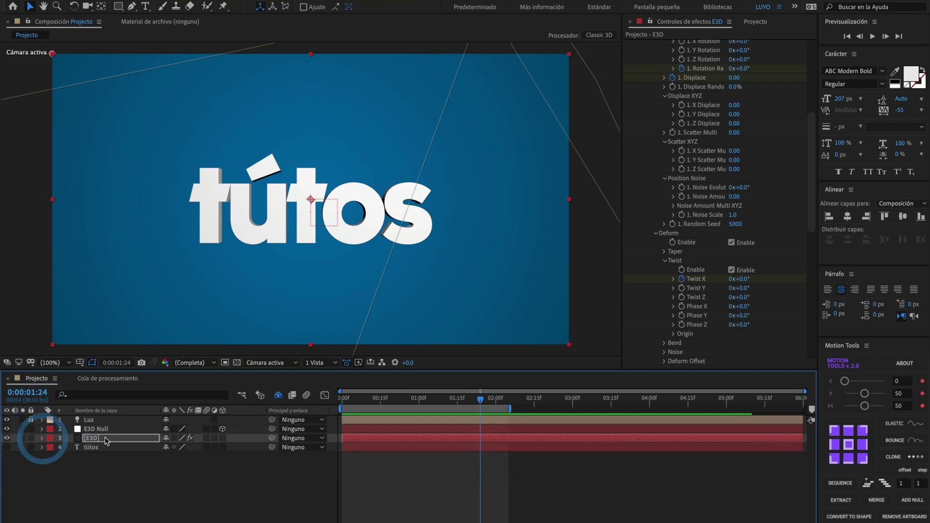
click(105, 438)
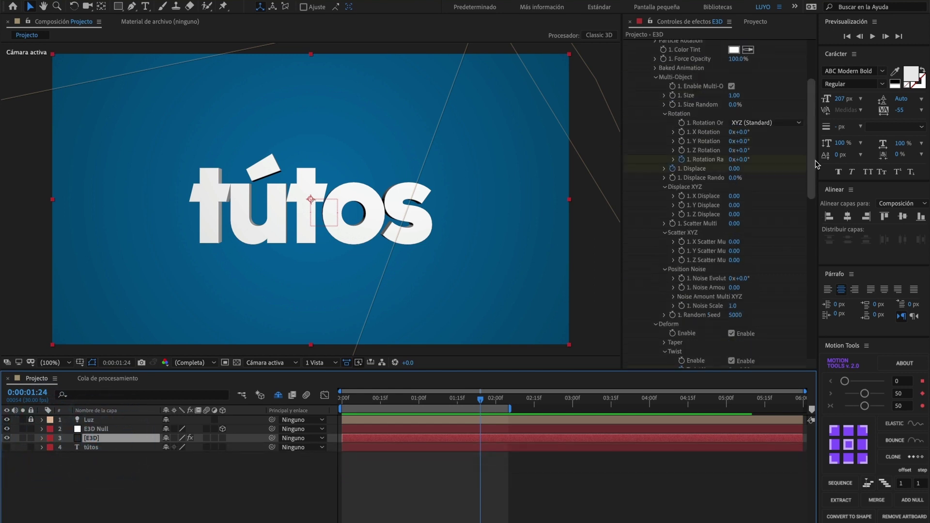
drag(812, 211, 812, 111)
Step: In Scene Setup, add a group folder below Extrusion Model assigned to group 2
click(668, 69)
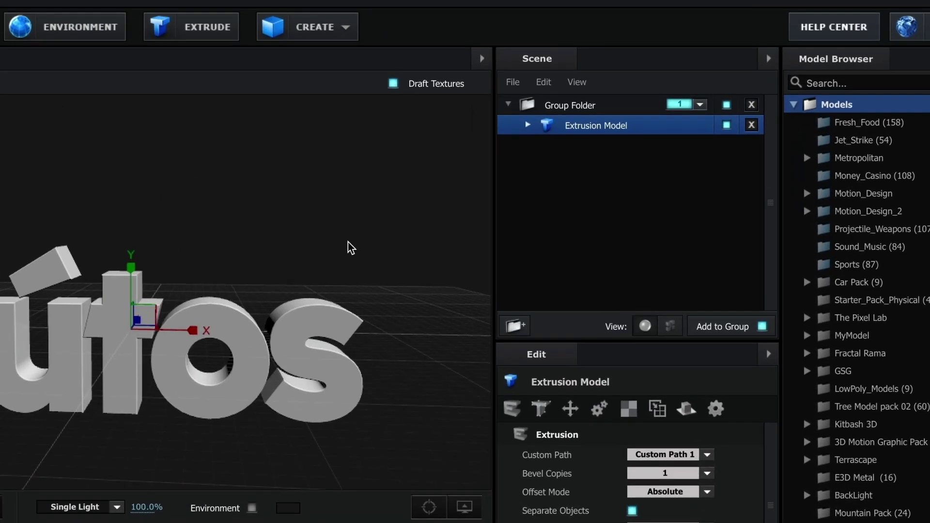
click(514, 325)
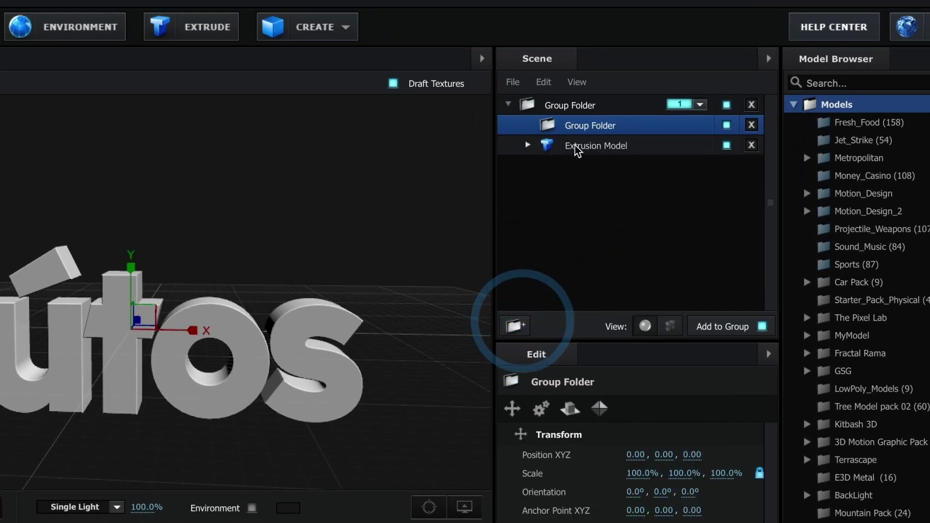
drag(577, 129, 581, 184)
click(687, 145)
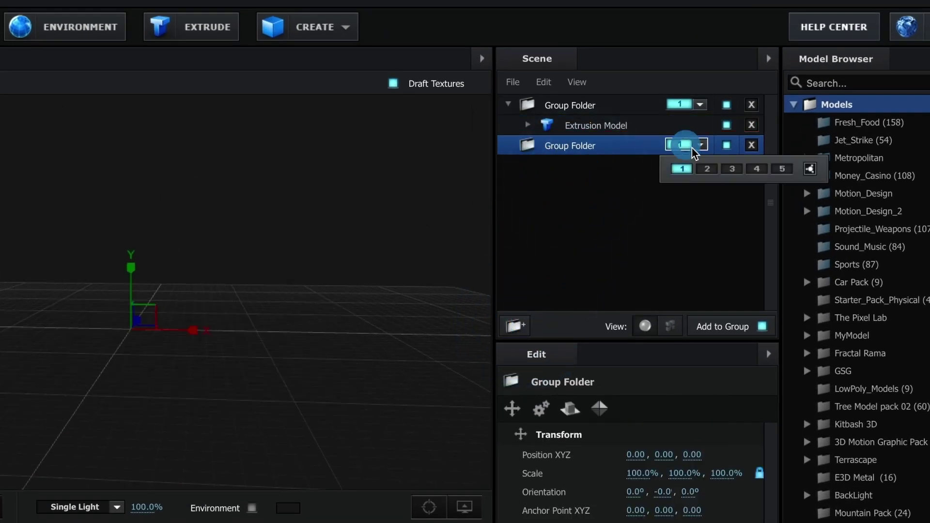
click(707, 168)
click(600, 145)
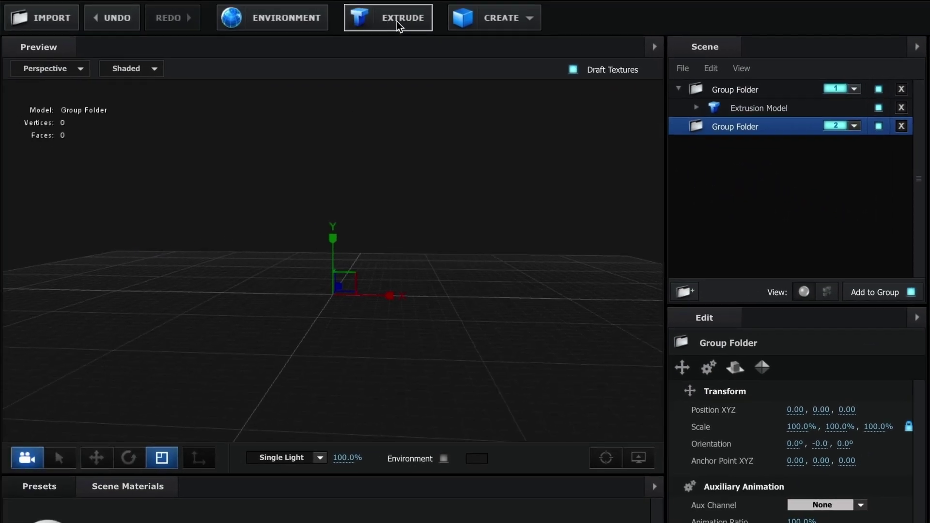
Step: Create a plane in that group, scale it to 1040.8%, stand it upright, and move it to Z 3.08
click(485, 24)
click(690, 52)
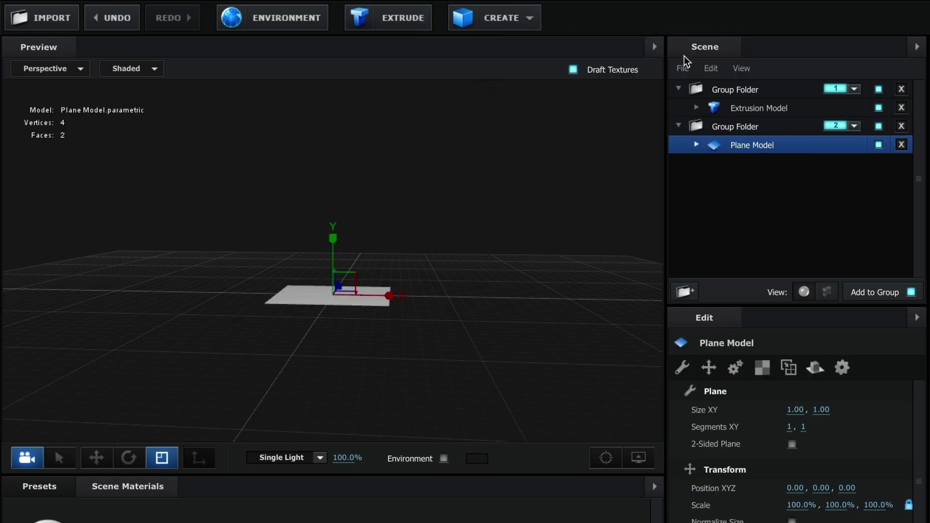
drag(388, 305, 366, 348)
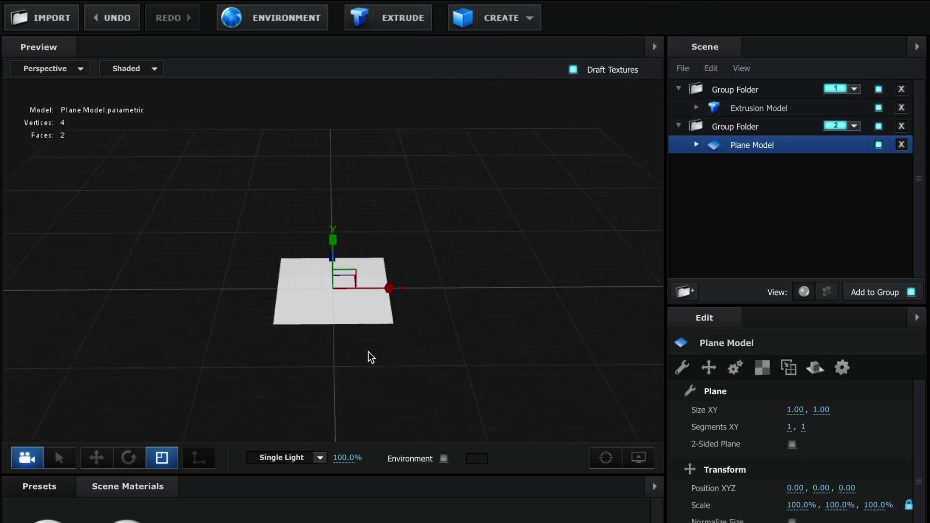
drag(332, 291, 868, 317)
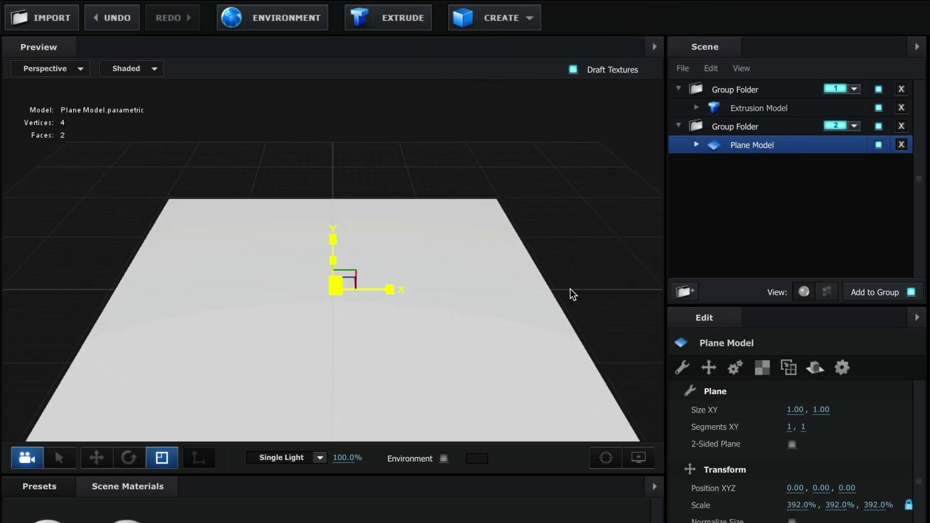
drag(434, 292, 410, 279)
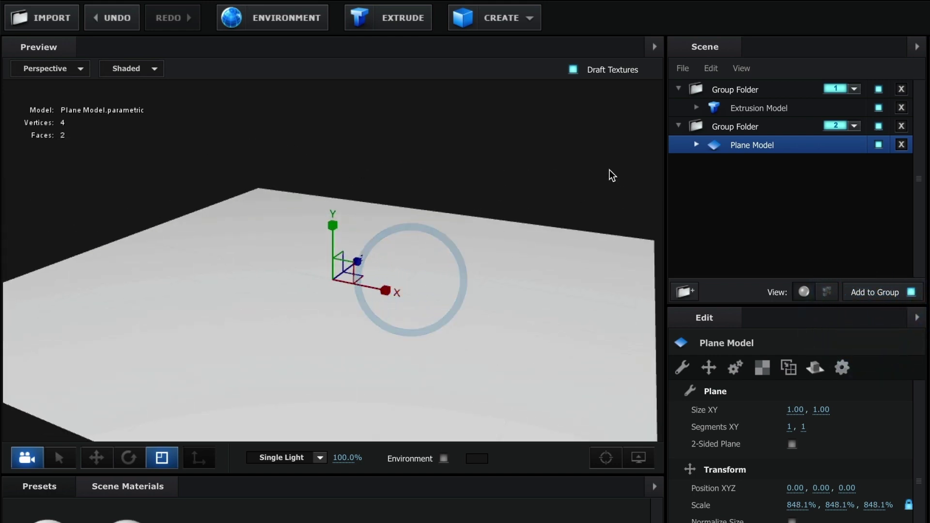
key(e)
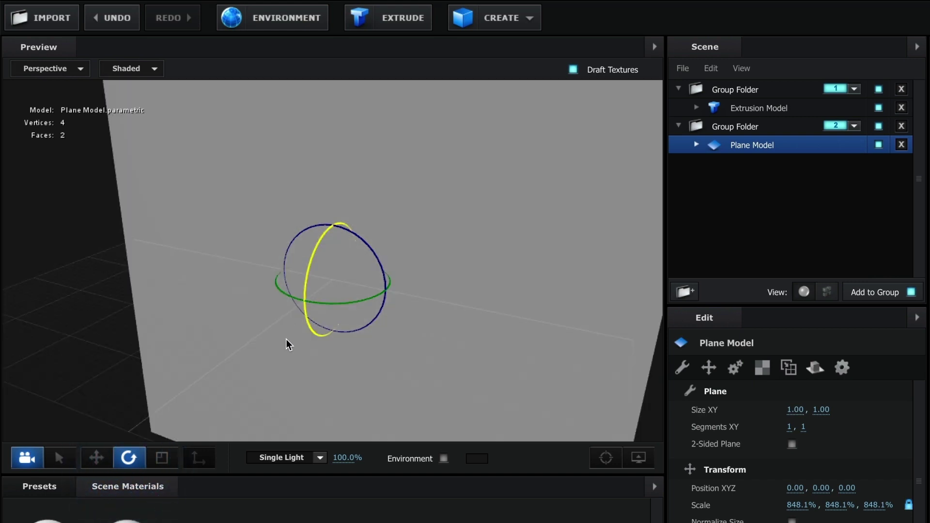
mouse_move(324, 241)
mouse_down()
mouse_move(286, 342)
mouse_move(323, 331)
mouse_move(374, 276)
mouse_move(390, 274)
mouse_up()
click(162, 464)
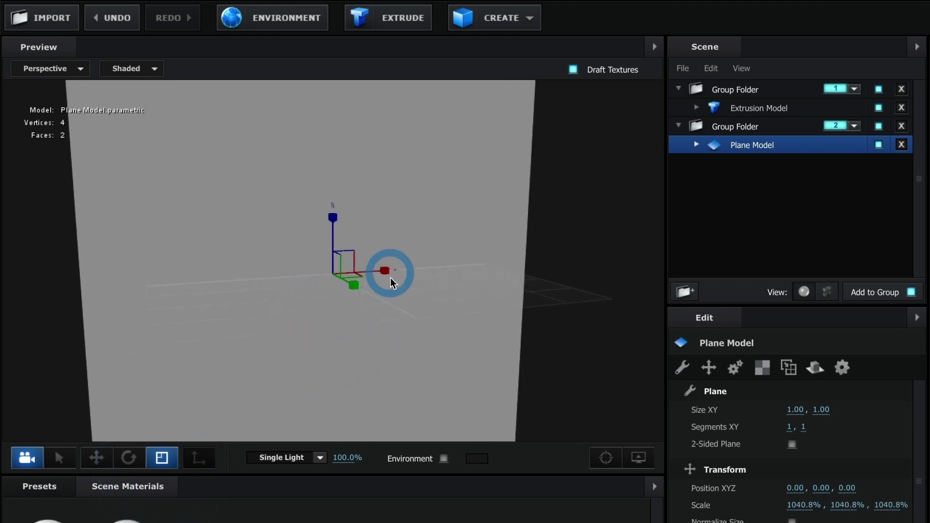
click(340, 315)
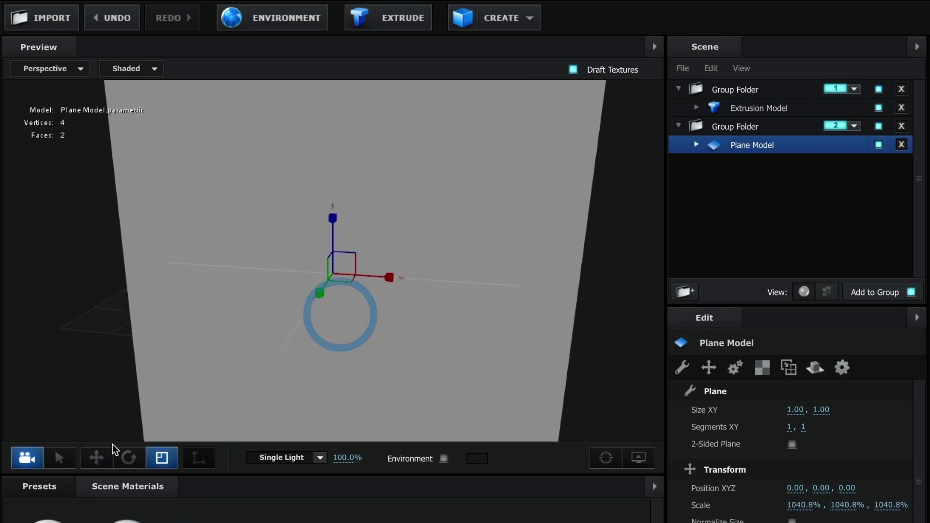
click(97, 458)
drag(311, 353, 281, 357)
drag(364, 252, 436, 225)
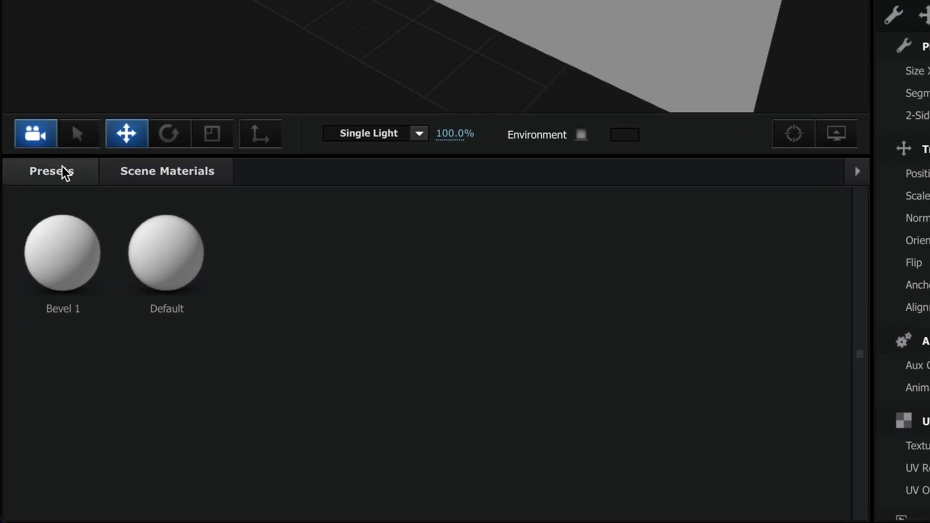
Step: Apply the Physical Matte_Shadow material to the plane and close Scene Setup with OK
click(46, 486)
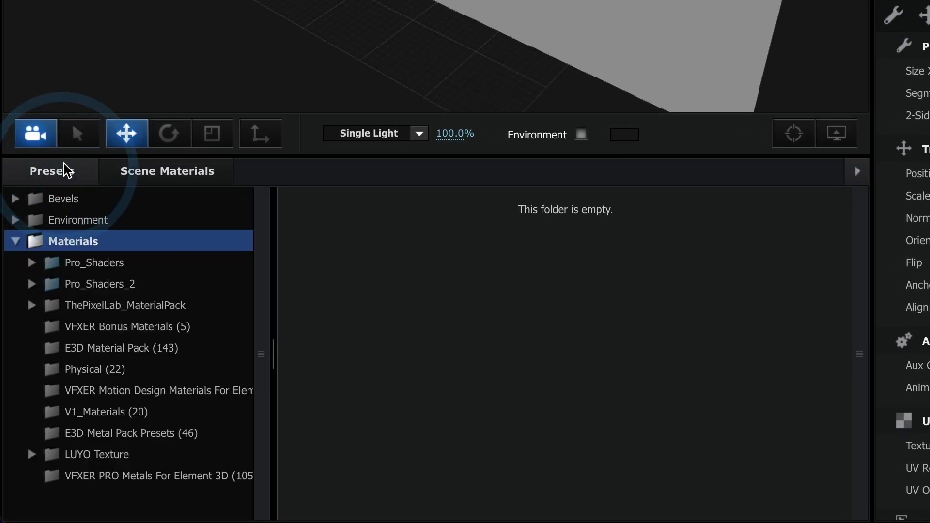
click(92, 368)
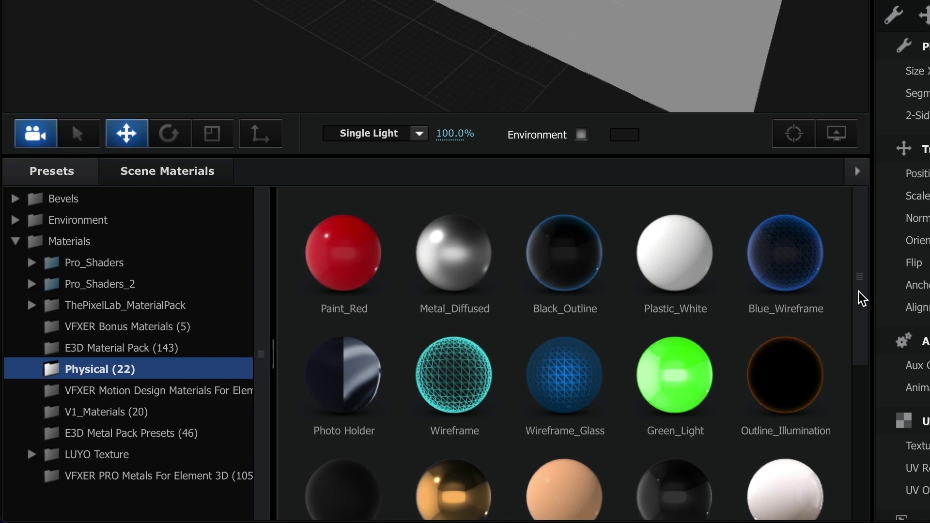
drag(861, 299, 854, 414)
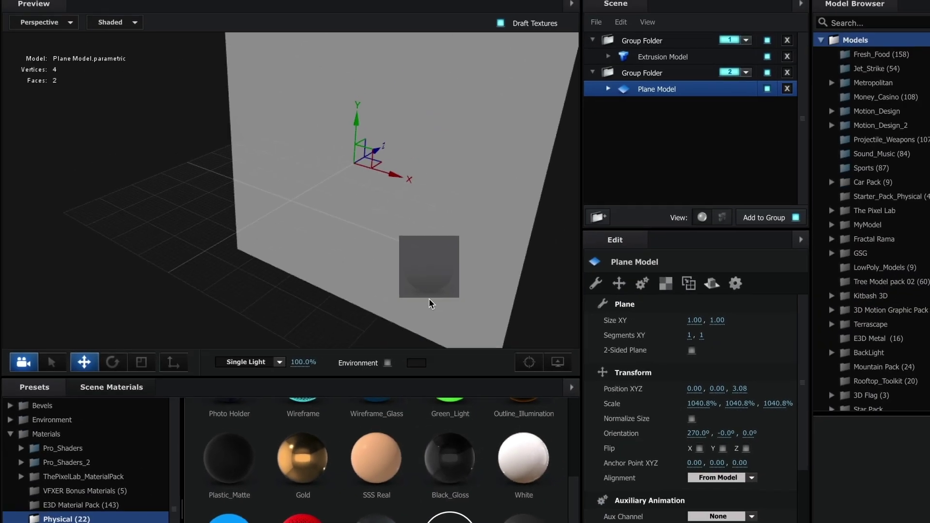
drag(670, 416, 448, 242)
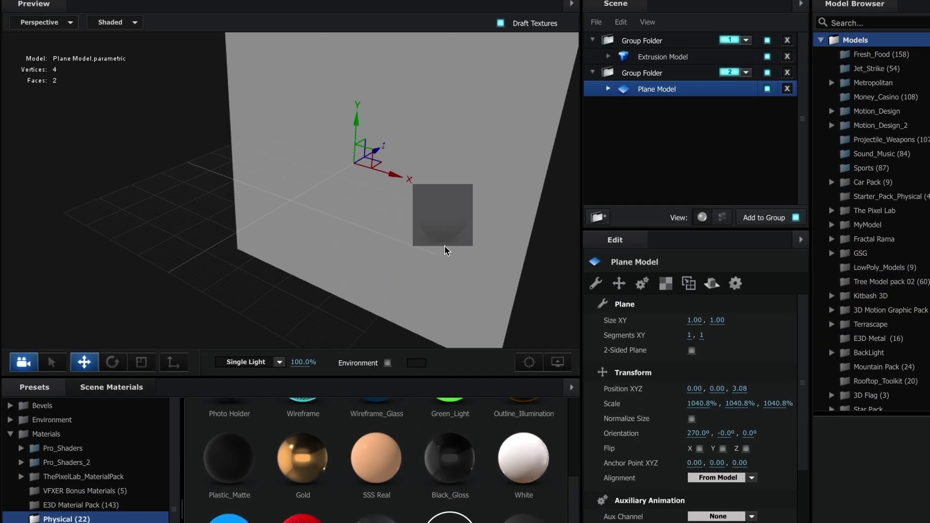
mouse_move(339, 204)
mouse_down()
mouse_move(336, 214)
mouse_move(359, 210)
mouse_up()
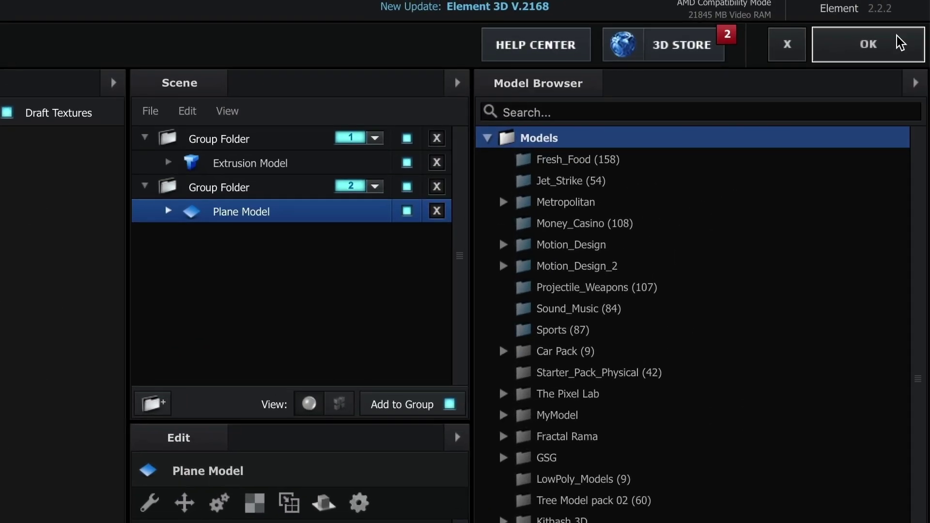
click(896, 36)
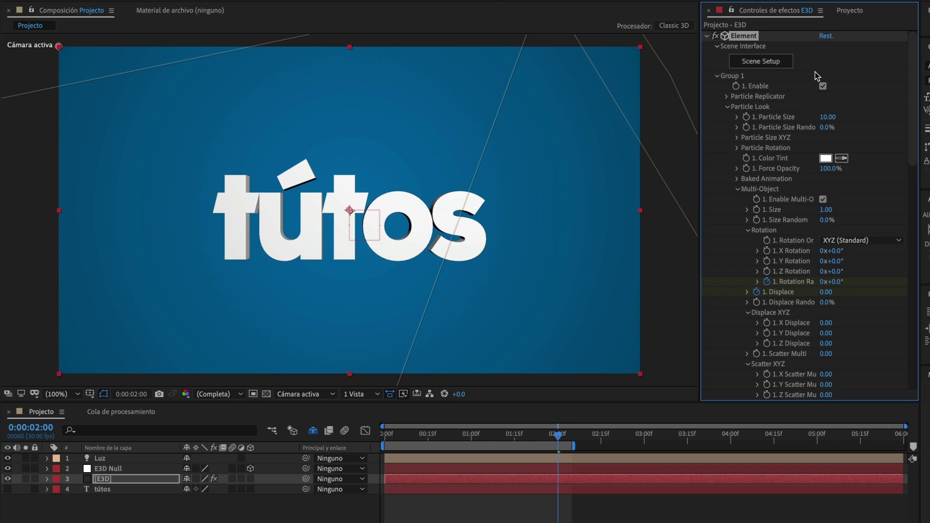
Step: Under Render Settings > Lighting, set the Element effect's Add Lighting to Single Light
click(717, 78)
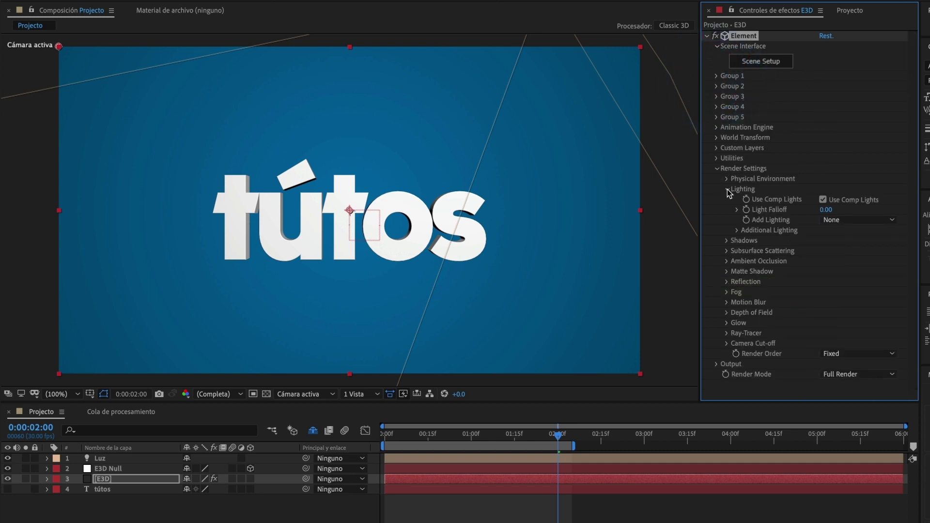
click(834, 222)
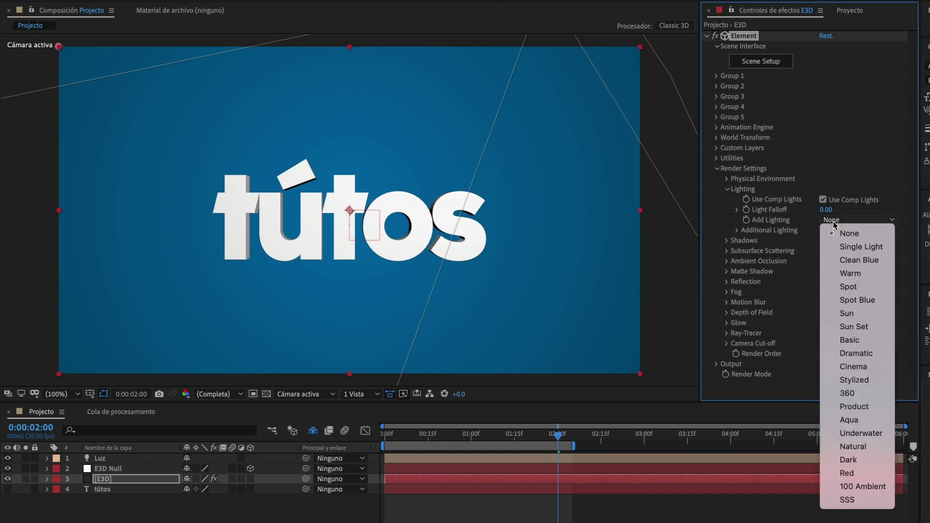
click(842, 248)
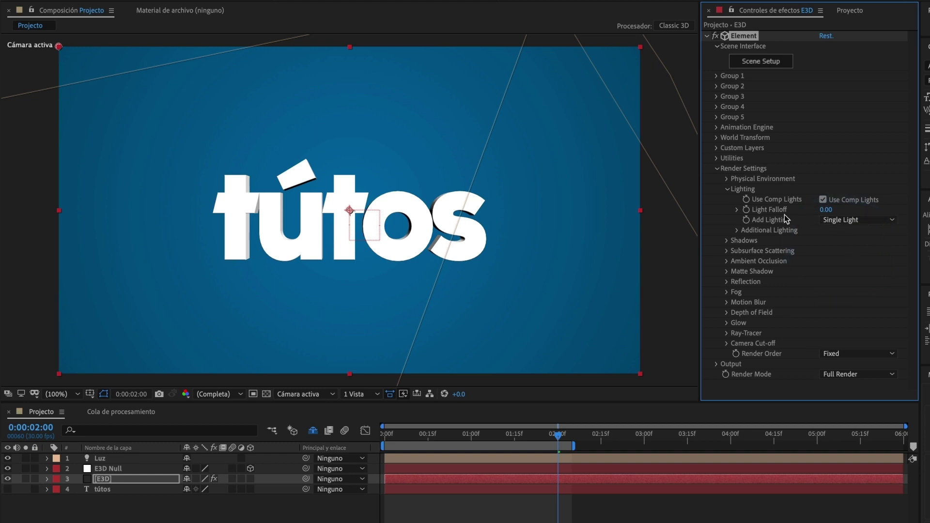
click(728, 189)
Step: Enable Element shadows with Shadow Mapping and a shadow map size of 8192
click(732, 200)
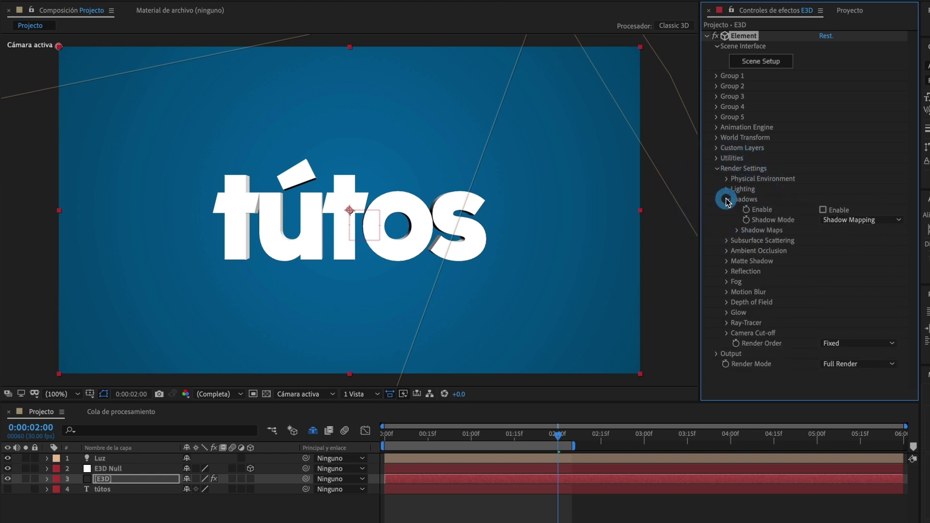
click(822, 210)
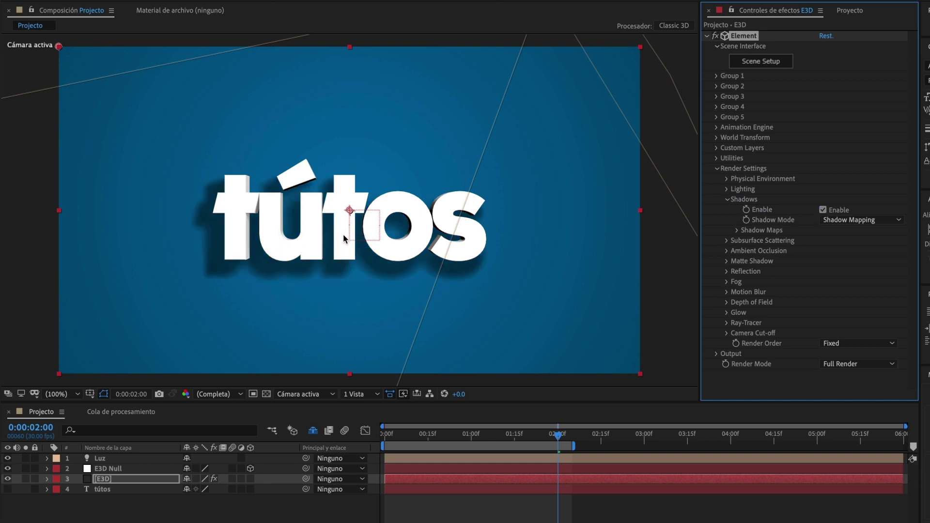
click(844, 226)
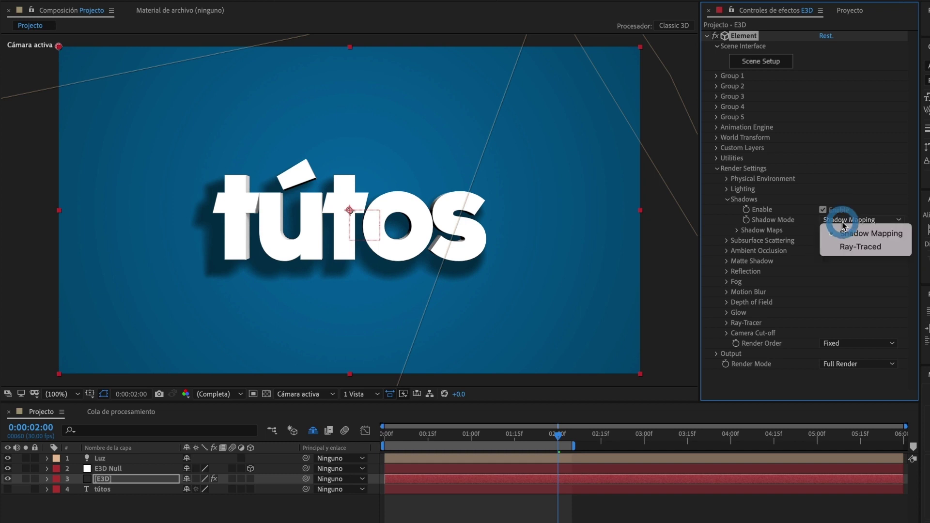
click(808, 220)
click(737, 231)
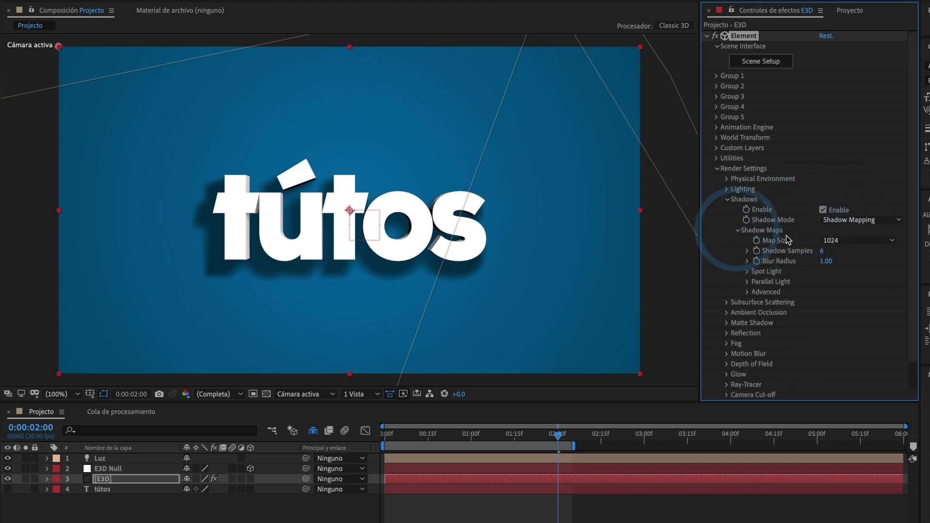
click(841, 239)
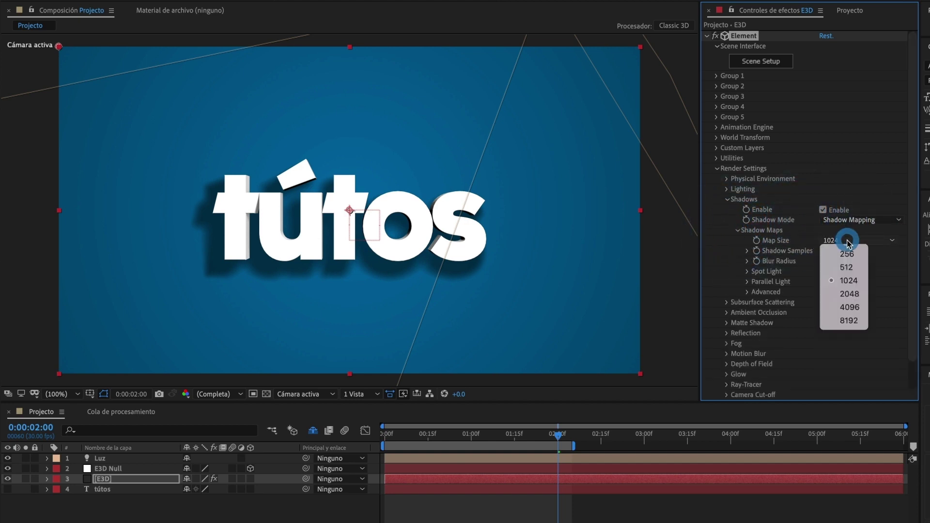
click(850, 320)
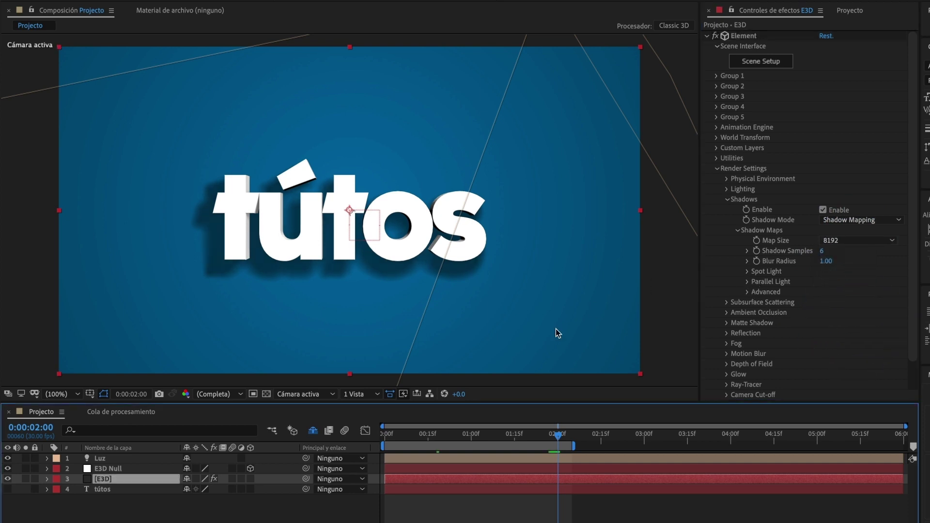
Step: Scrub the animation to frame 00:20 and reopen Element 3D Scene Setup
mouse_move(535, 438)
mouse_down()
mouse_move(423, 440)
mouse_move(517, 441)
mouse_up()
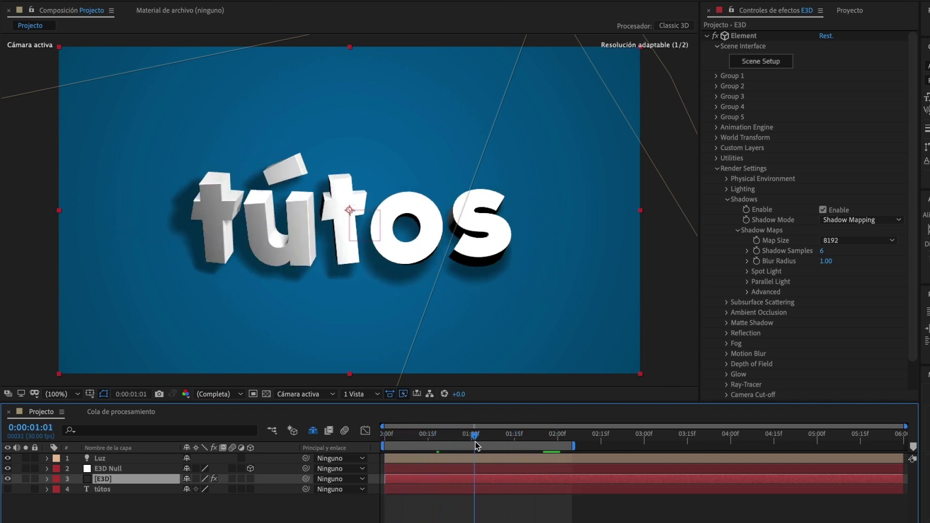
click(441, 447)
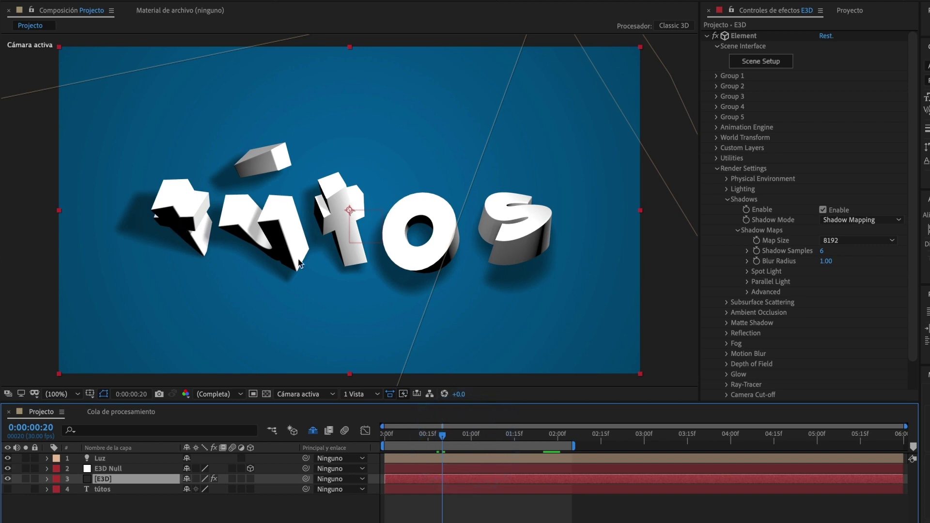
click(753, 61)
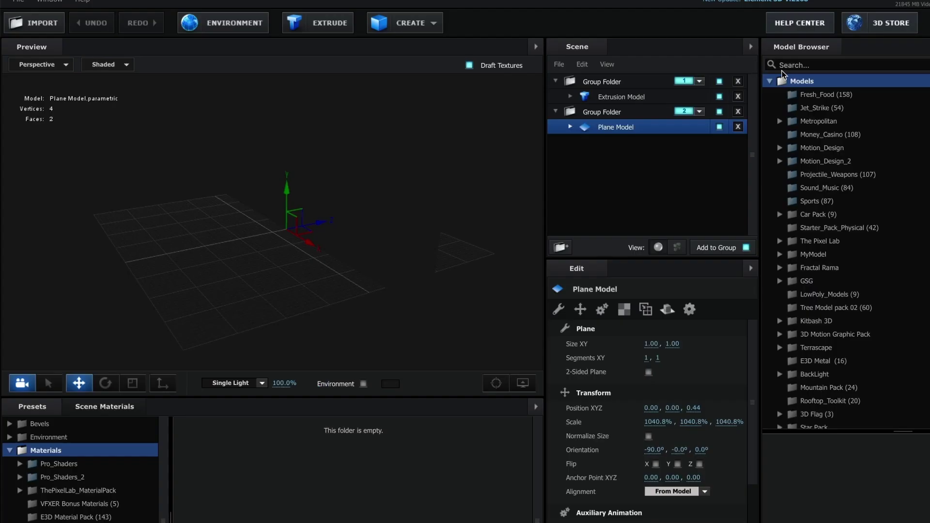
Step: Light the Extrusion Model with the ENVIRONMENT 2K Basic_2K_03 environment, then close Scene Setup
click(622, 86)
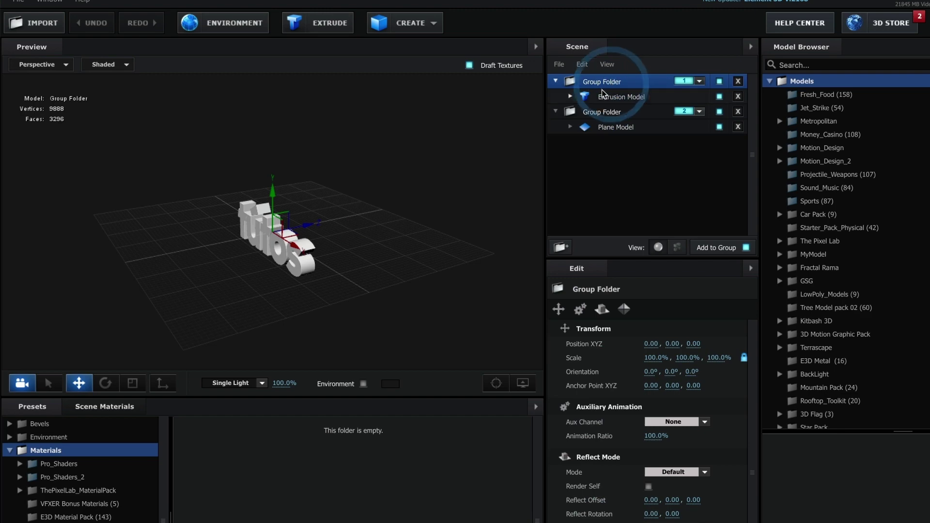
click(609, 98)
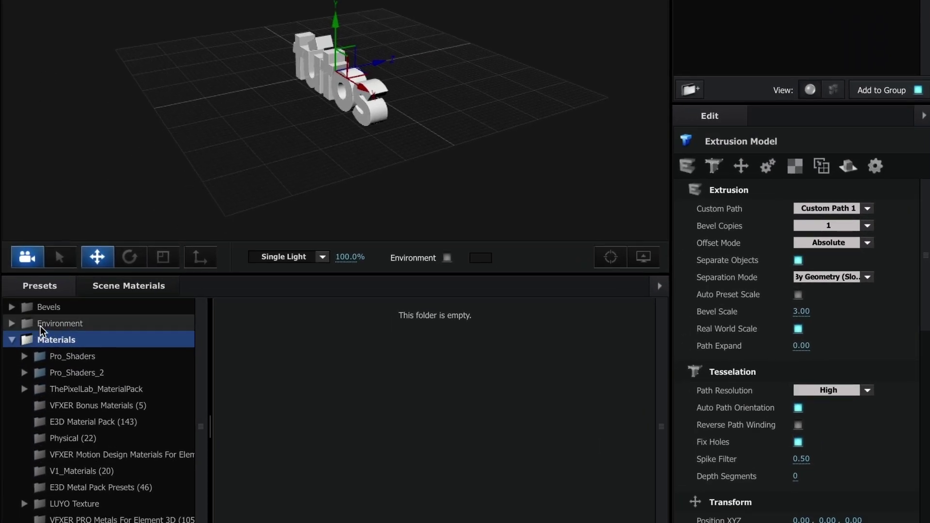
click(40, 328)
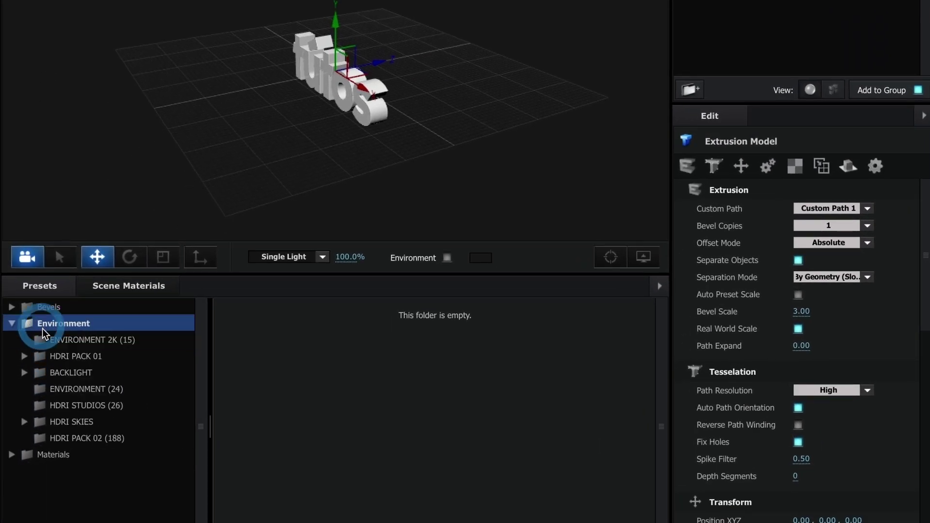
click(79, 338)
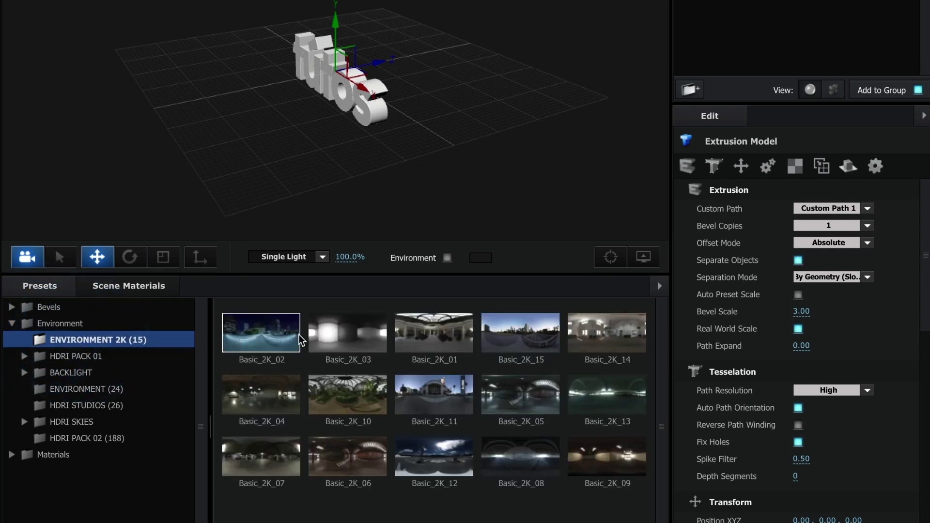
click(335, 333)
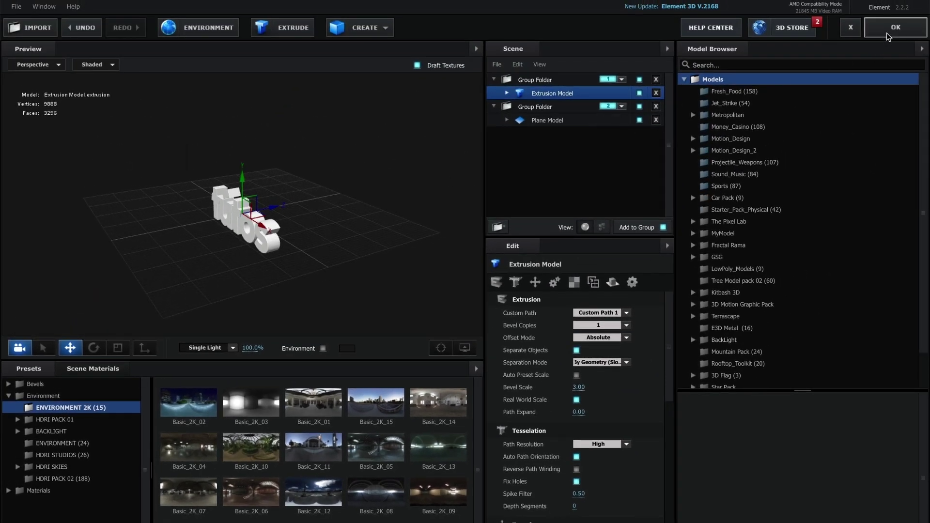
click(888, 33)
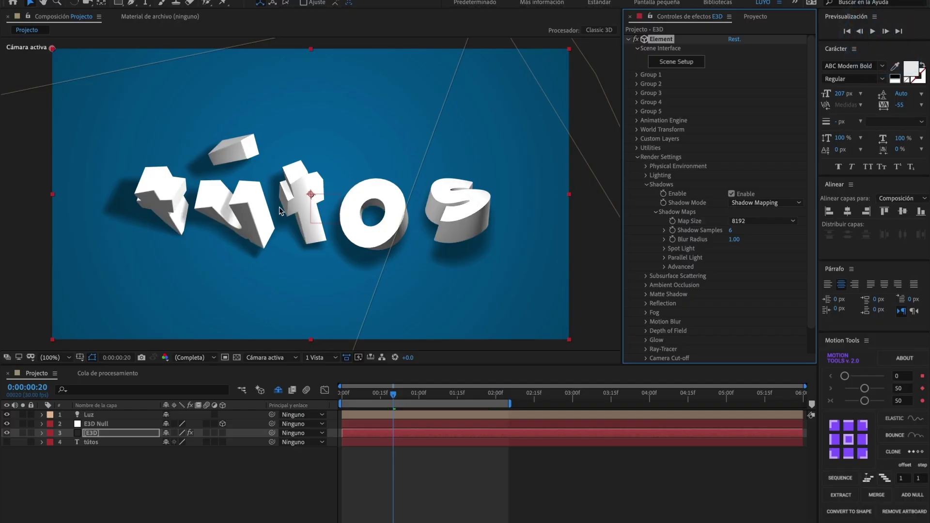
Step: Scrub through the shadowed 'tútos' animation, then collapse the Element effect in Effect Controls
drag(393, 394, 480, 400)
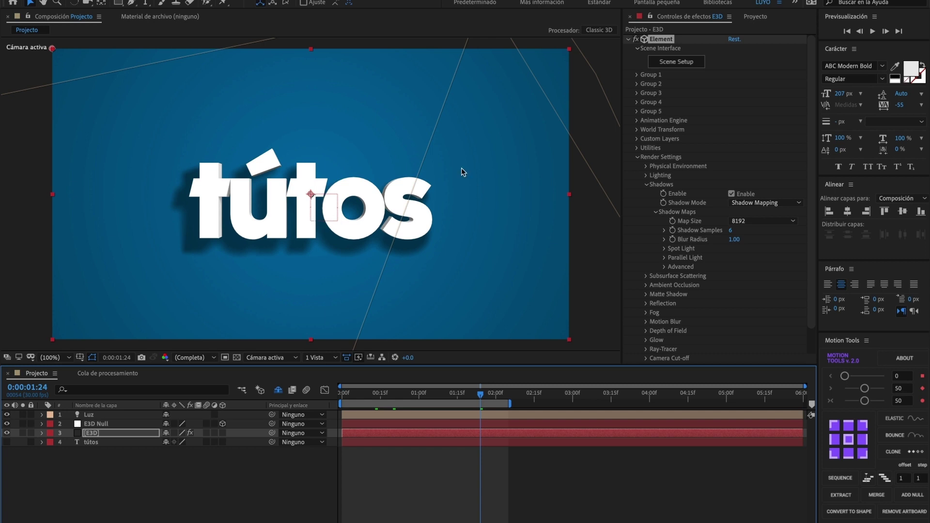
click(628, 39)
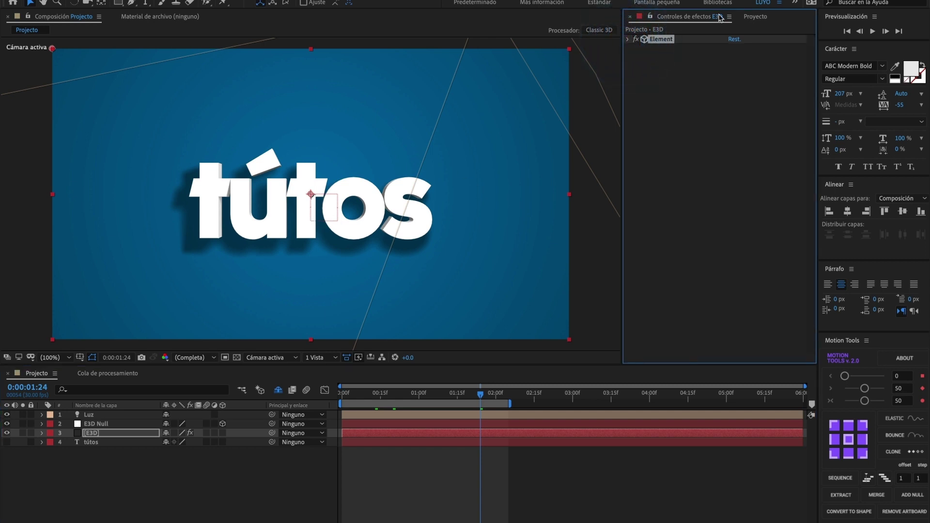
Step: Import Abstract_09.mp4, Circle Burst 2.mov and Circle Burst 4.mov from Finder's Videos folder
click(765, 19)
click(673, 143)
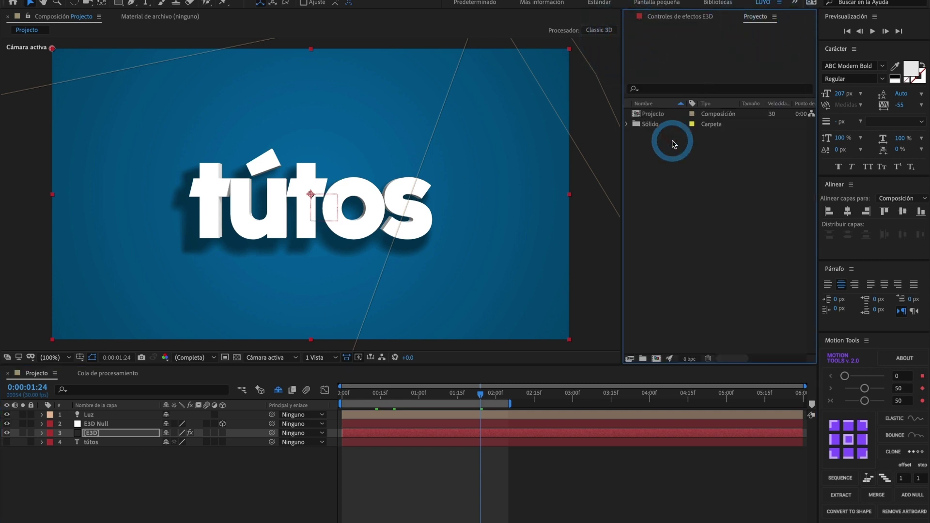
key(super+Tab)
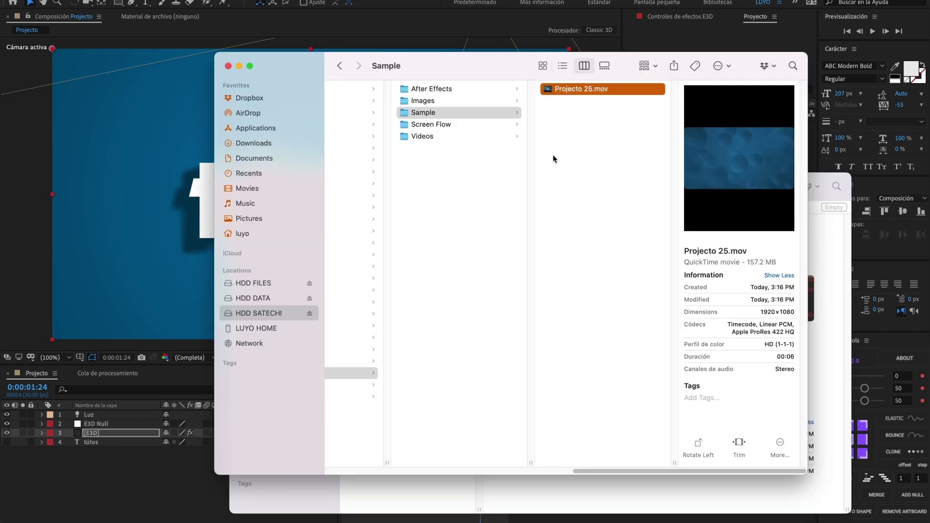
click(438, 135)
mouse_move(501, 65)
mouse_down()
mouse_move(510, 171)
mouse_move(554, 180)
mouse_up()
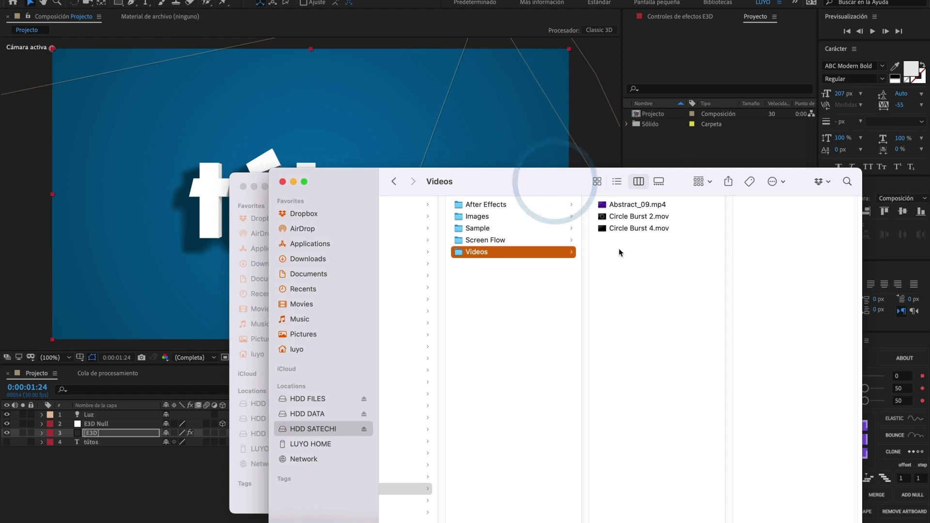
click(628, 228)
shift+click(634, 205)
drag(639, 216, 660, 150)
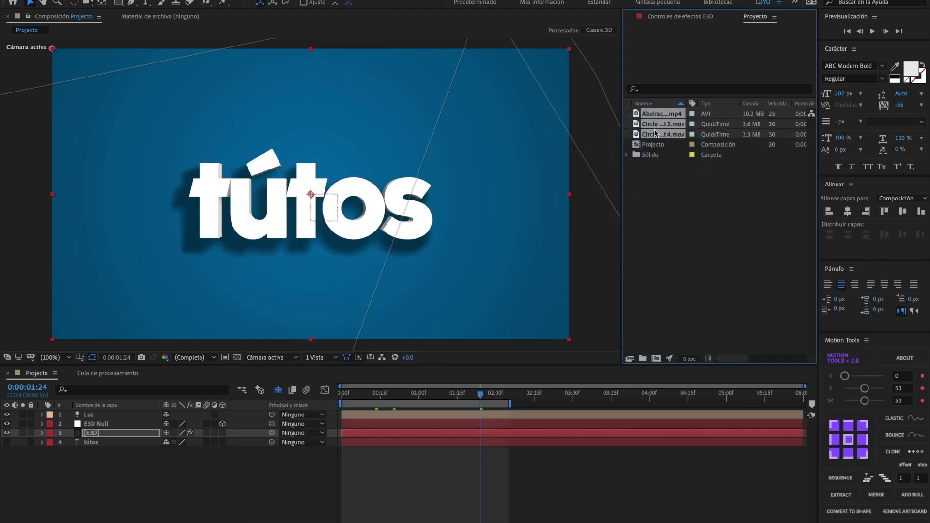
click(653, 145)
click(662, 134)
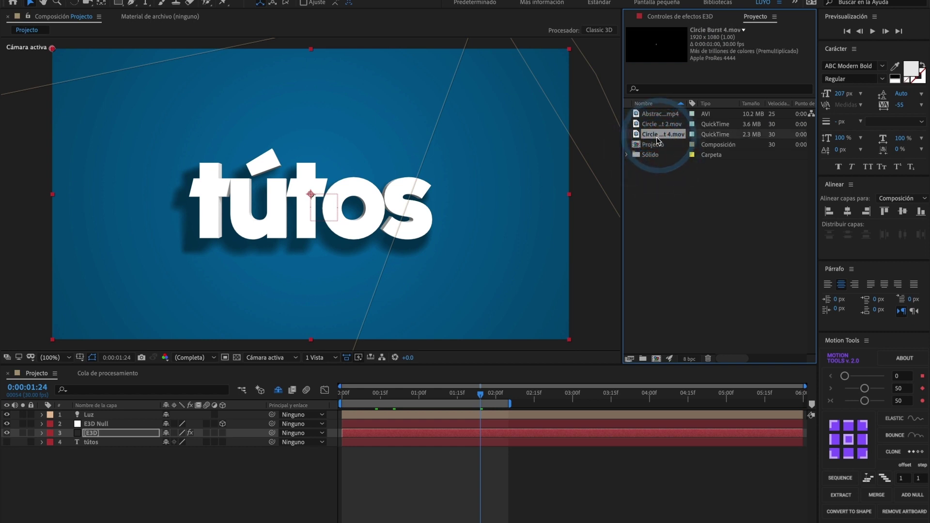
Step: Add Circle Burst 4 and Circle Burst 2 as staggered layers beneath the [E3D] layer
mouse_move(662, 134)
mouse_down()
mouse_move(513, 341)
mouse_move(191, 434)
mouse_up()
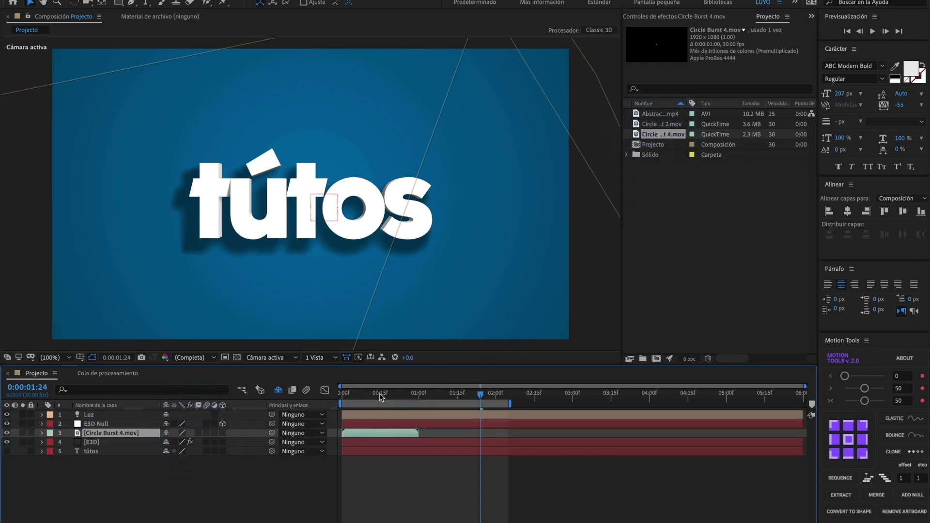
drag(381, 397, 352, 393)
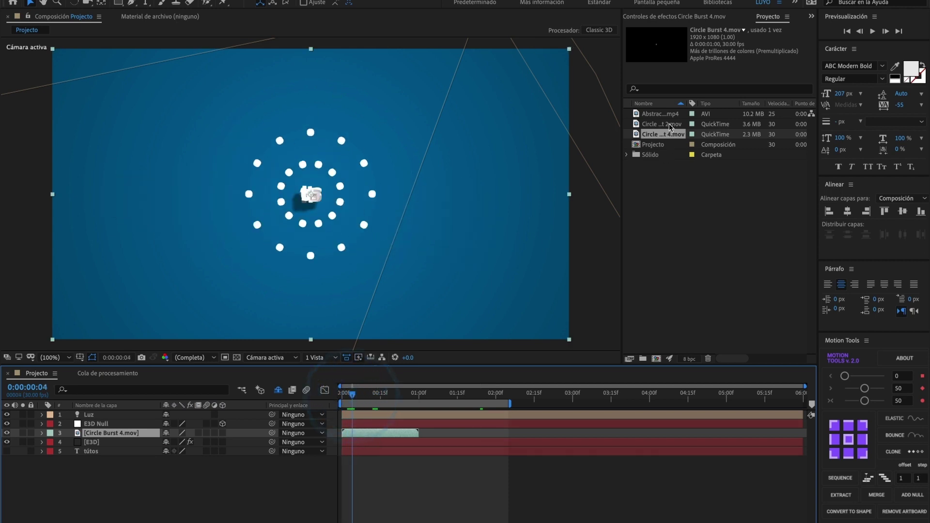
drag(670, 127, 153, 432)
drag(352, 393, 375, 394)
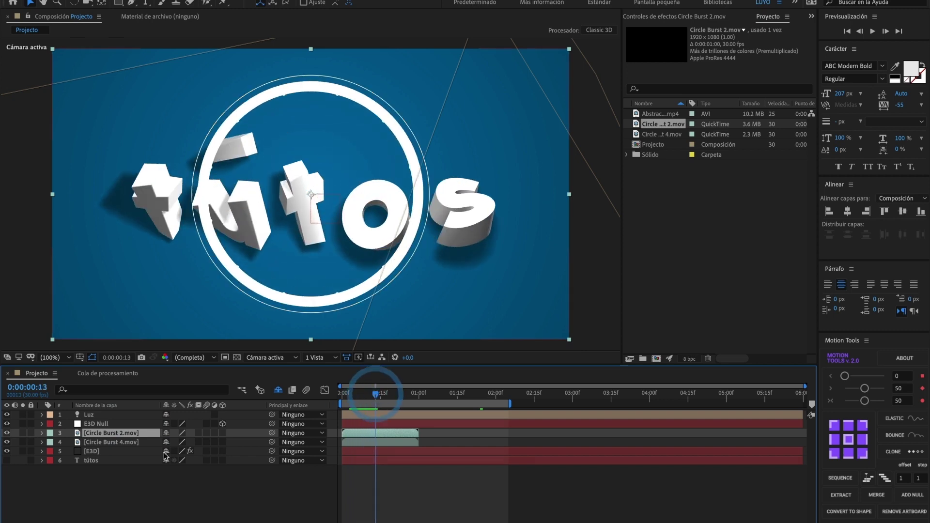
drag(115, 442, 111, 452)
drag(355, 443, 356, 451)
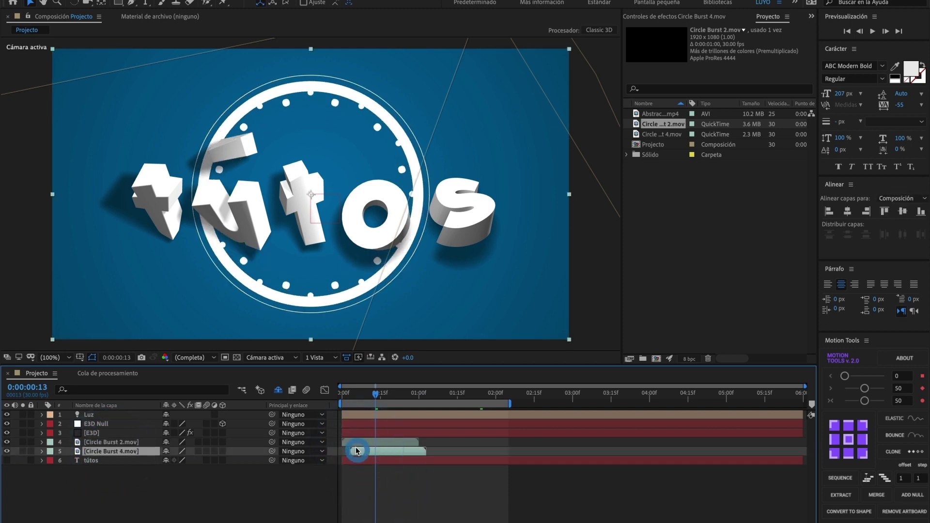
drag(349, 397, 362, 398)
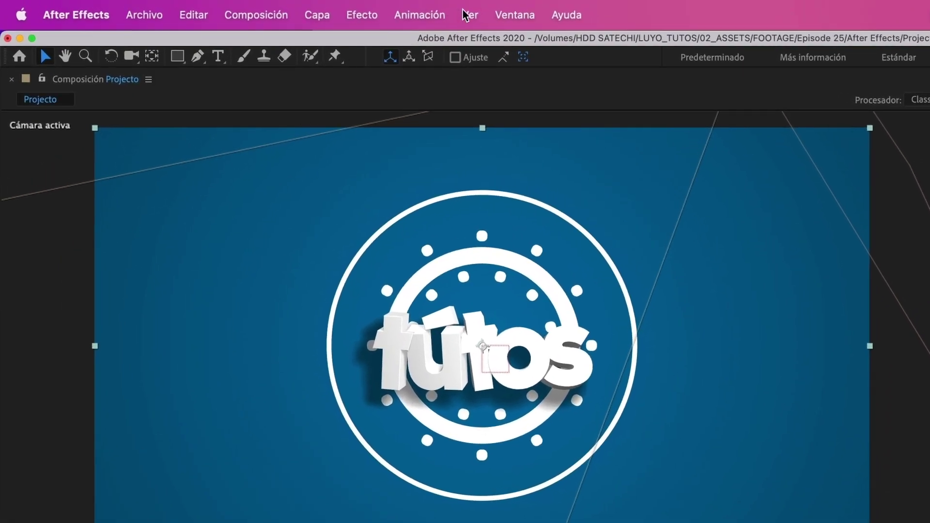
Step: Give Circle Burst 2 a Drop Shadow with distance 32, direction 204°, softness 53, and copy it
click(361, 14)
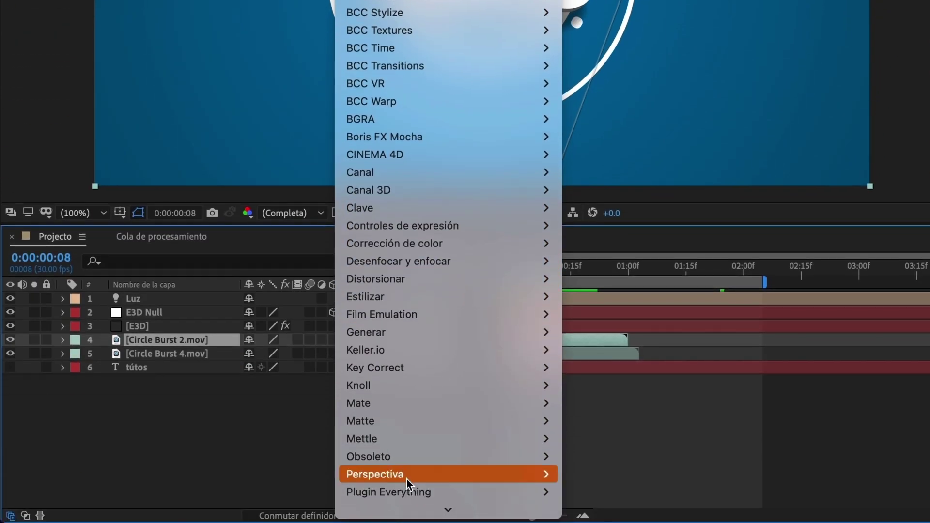
mouse_move(408, 477)
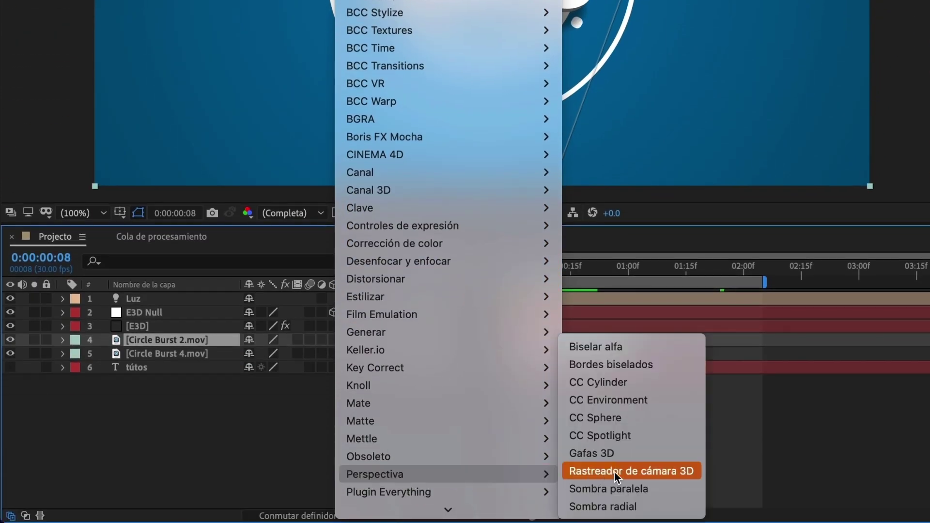
click(623, 486)
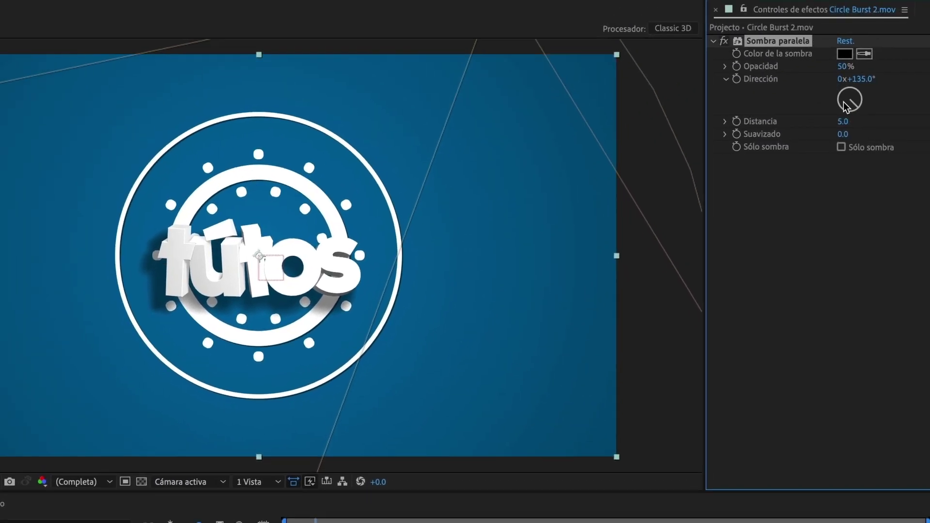
mouse_move(840, 121)
mouse_down()
mouse_move(860, 122)
mouse_move(849, 112)
mouse_move(842, 124)
mouse_up()
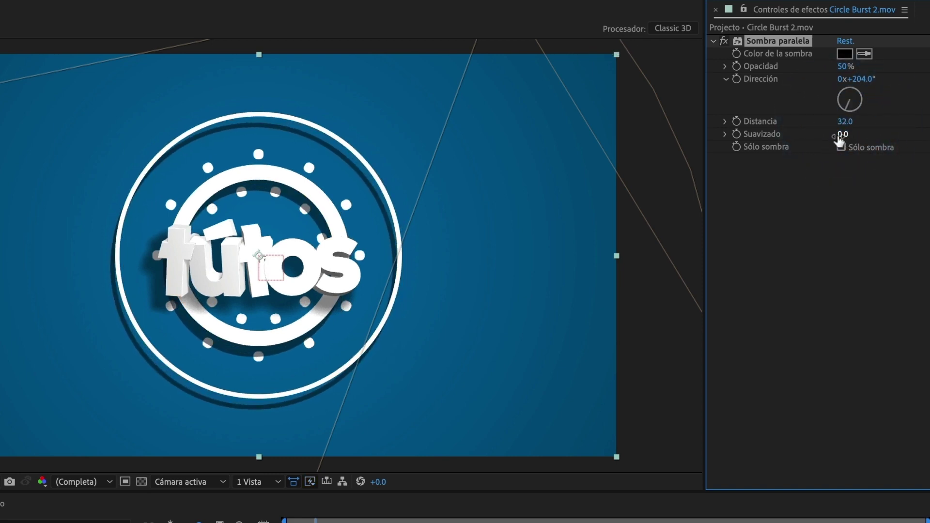
drag(842, 135, 889, 140)
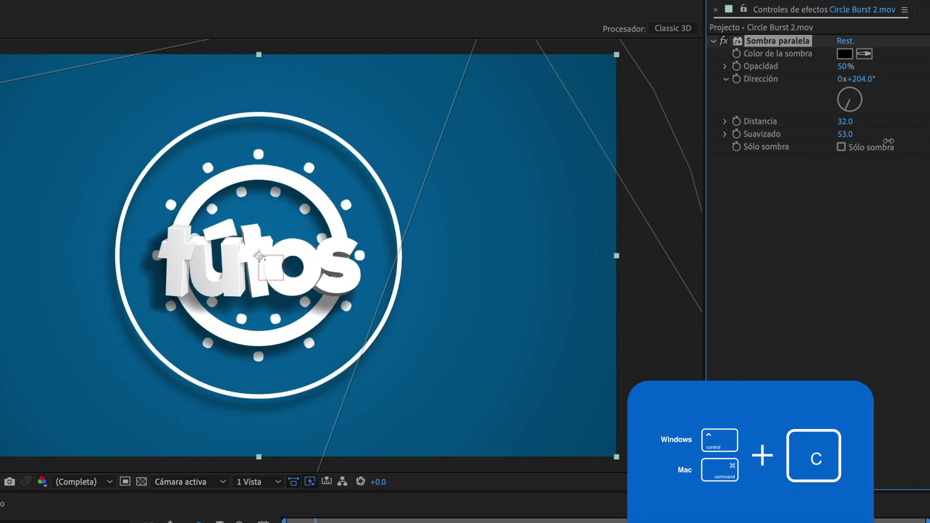
click(777, 40)
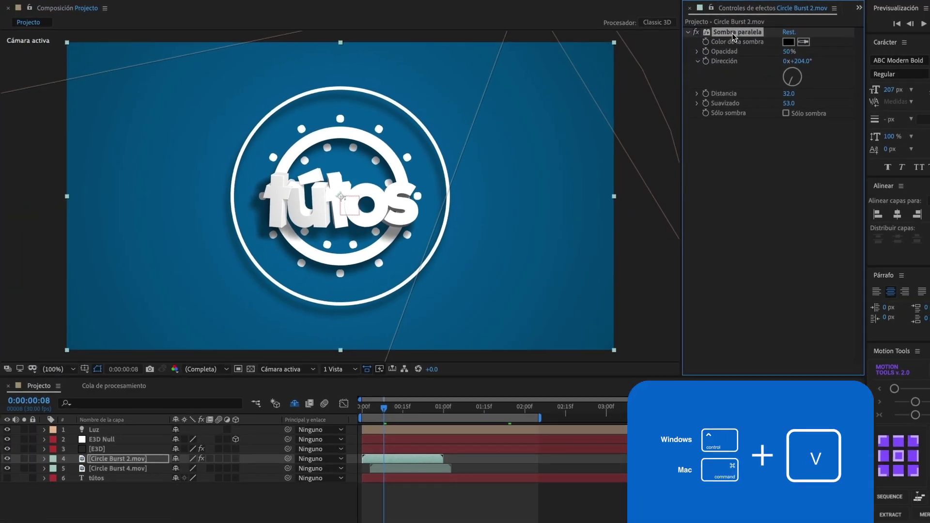
Step: Paste the drop shadow onto Circle Burst 4 and preview the bursts from the start
click(399, 466)
key(ctrl+v)
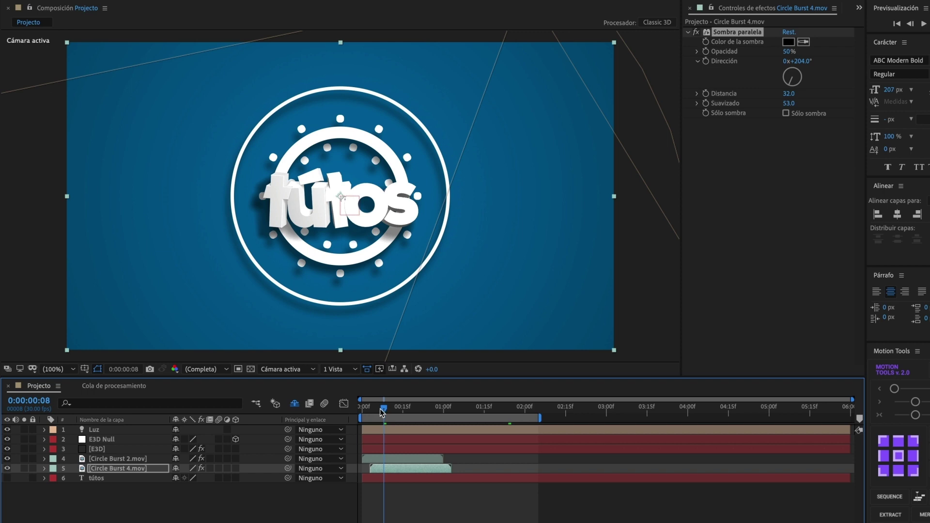
drag(381, 412, 358, 412)
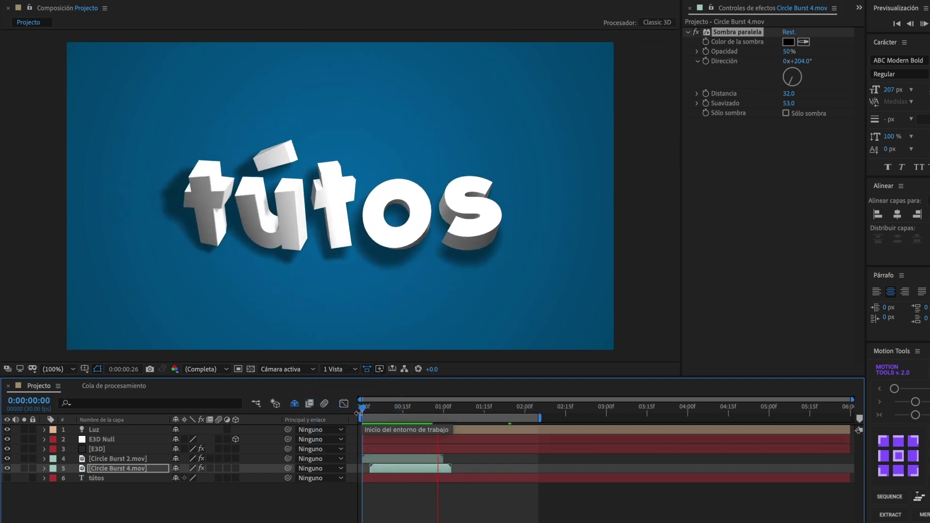
key(space)
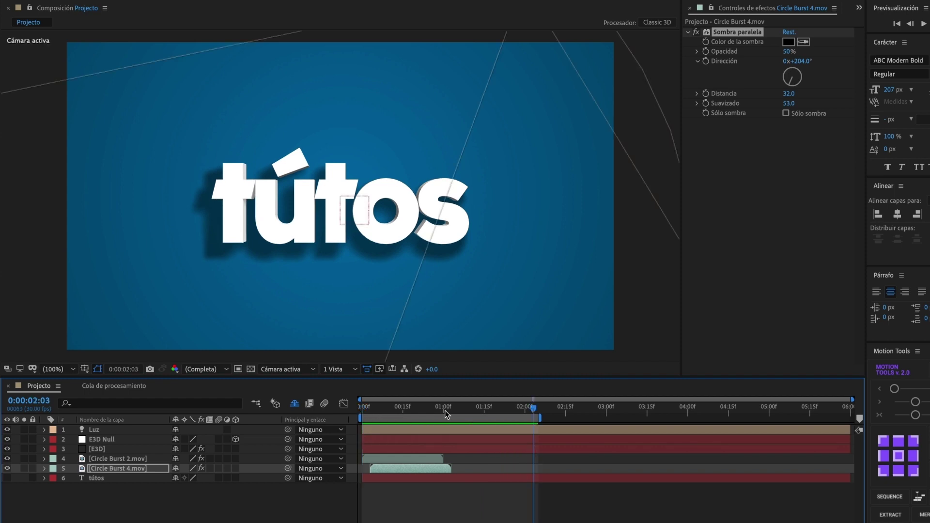
drag(446, 414, 386, 413)
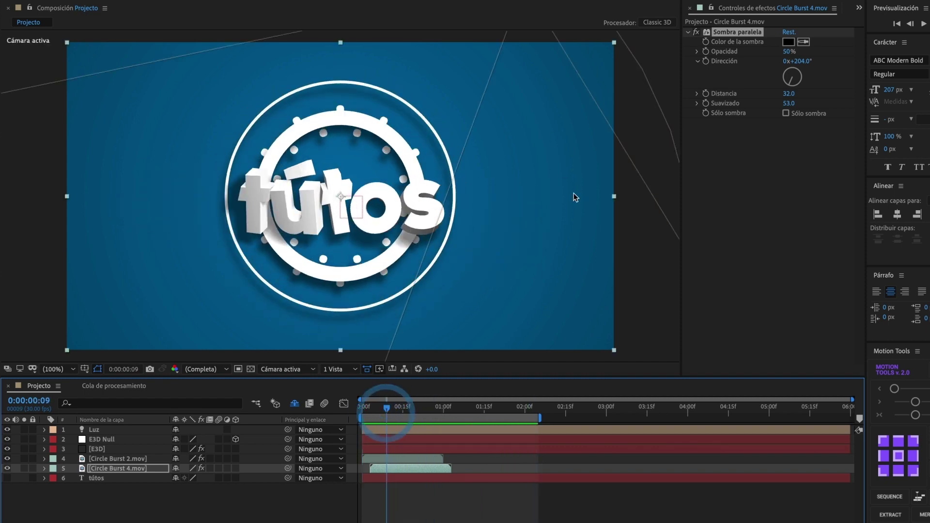
click(856, 8)
Step: Add Abstract_09.mp4 as a background layer with Luminance Silhouette blend mode
click(808, 33)
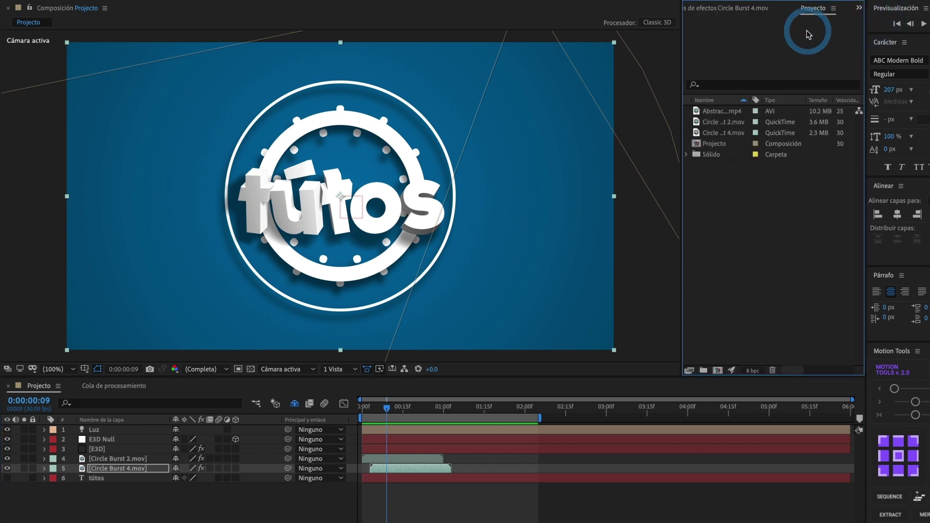
click(722, 112)
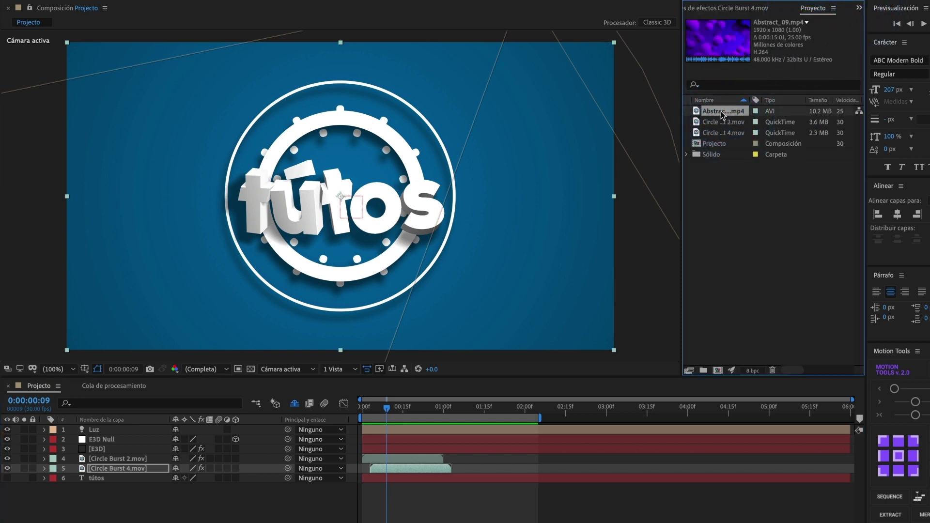
drag(722, 112, 113, 479)
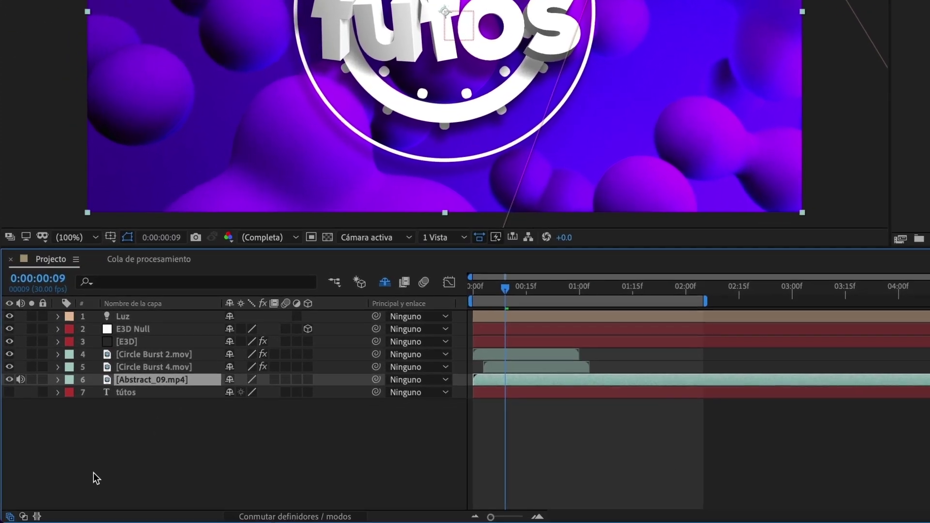
click(26, 516)
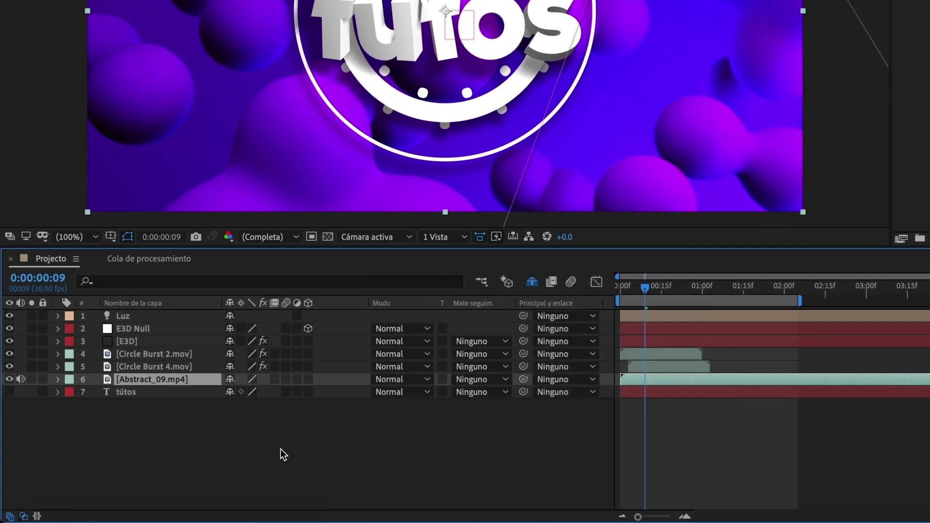
click(382, 391)
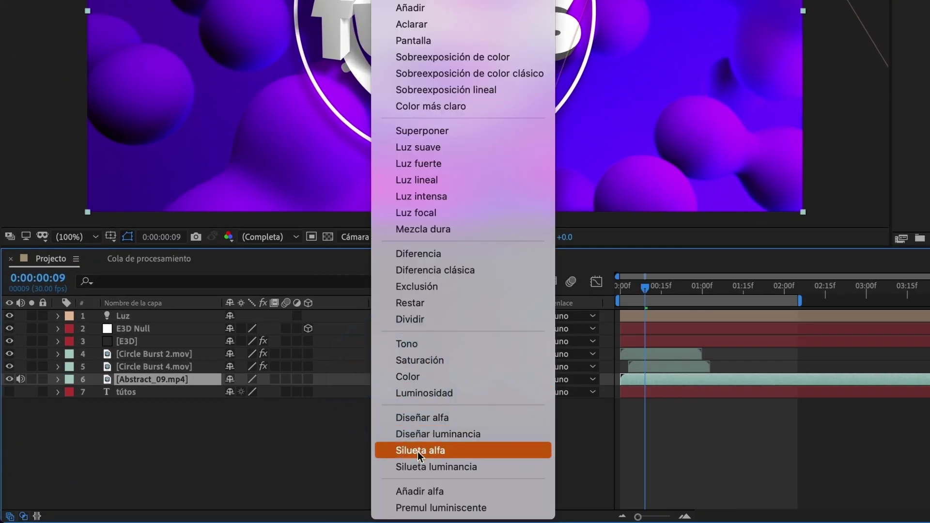
click(486, 468)
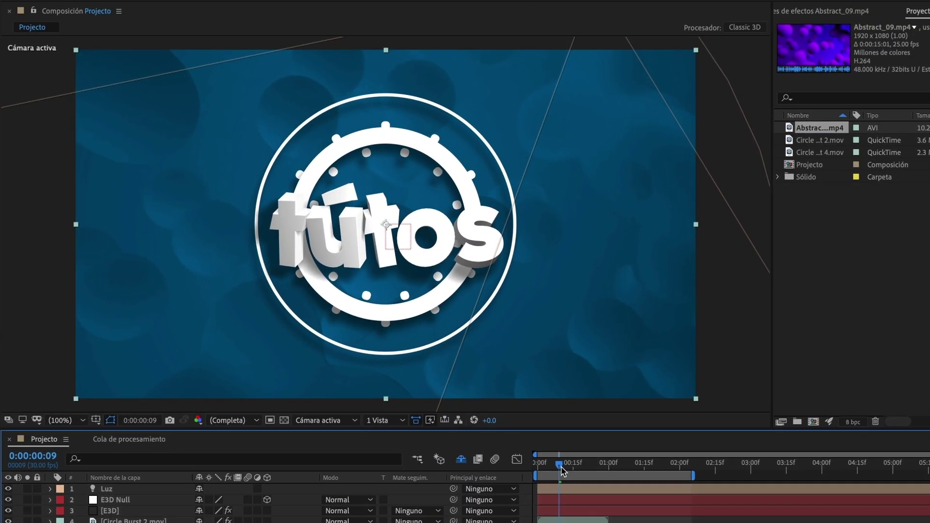
drag(561, 470, 533, 467)
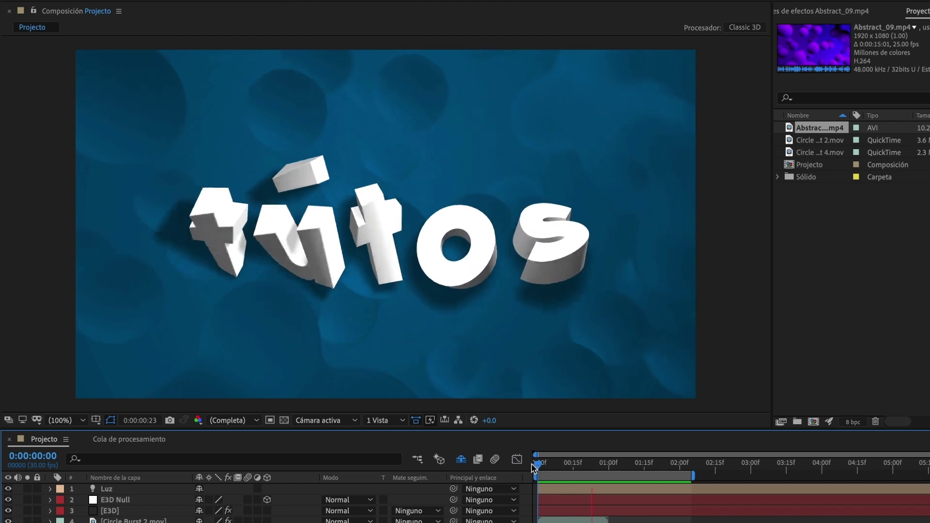